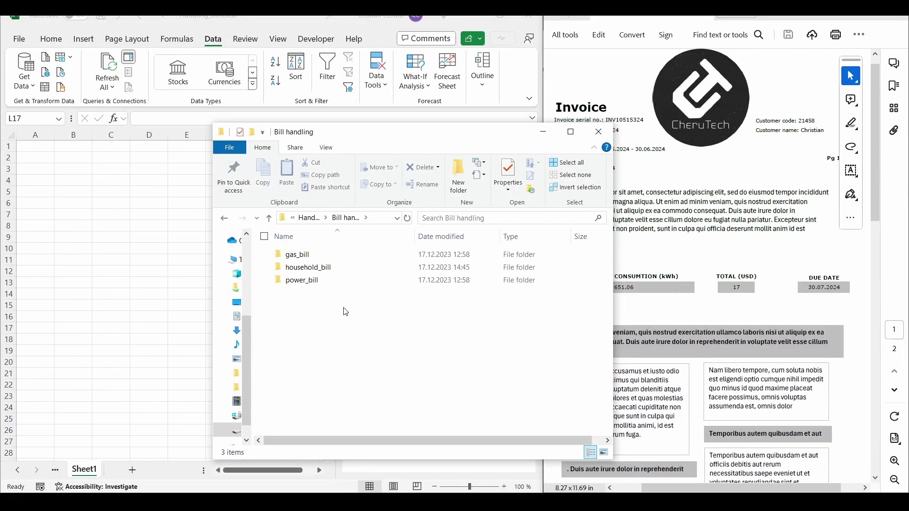
Examine the total and serial number on the gas invoice, and look through the PDFs in the gas_bill folder
drag(412, 136, 317, 134)
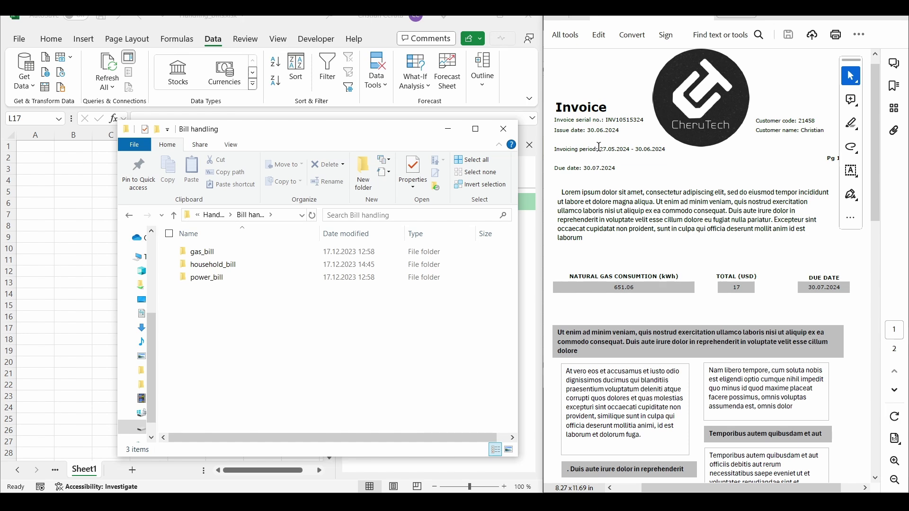
double_click(733, 288)
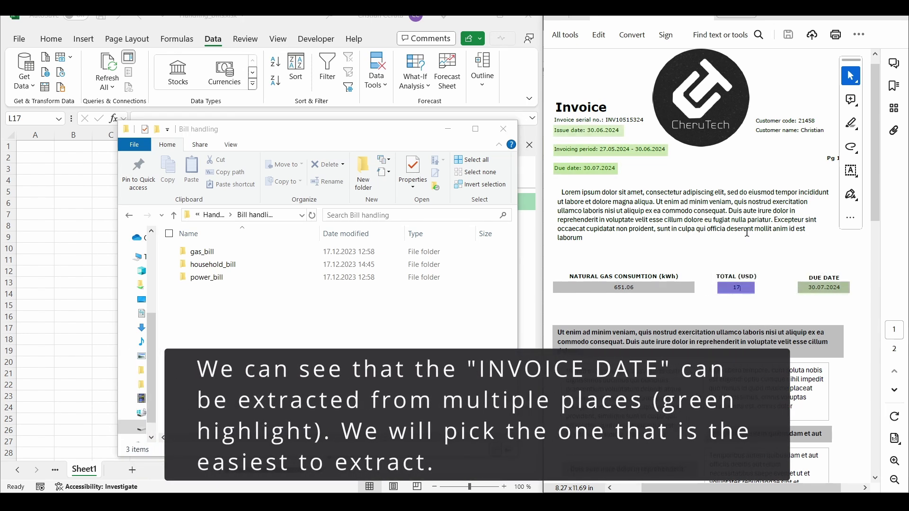
double_click(607, 122)
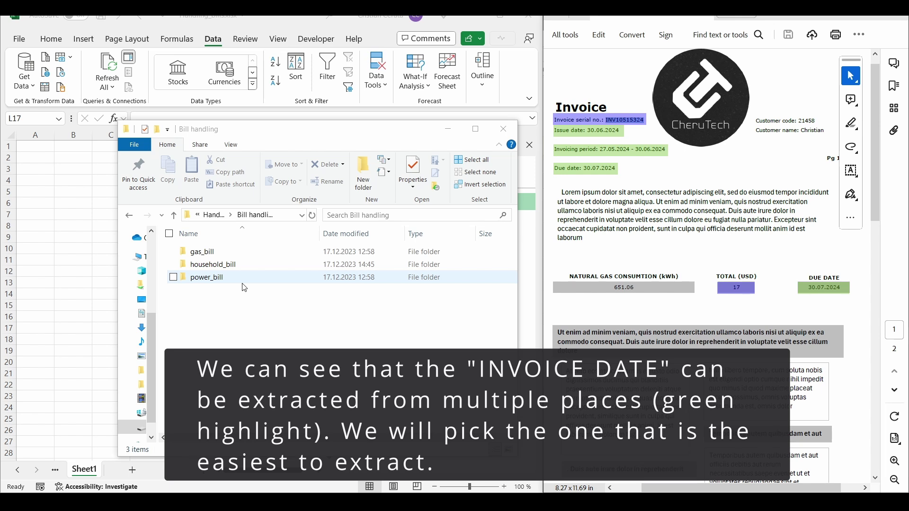
double_click(231, 253)
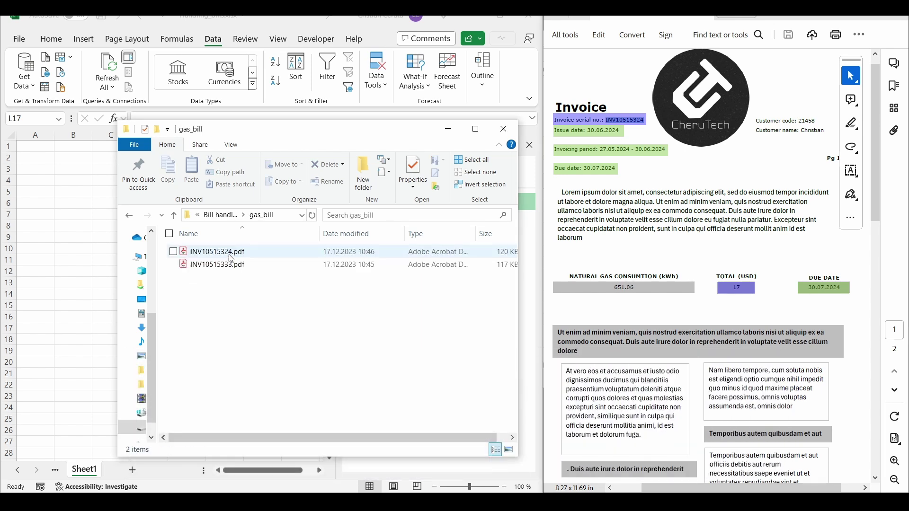
click(449, 129)
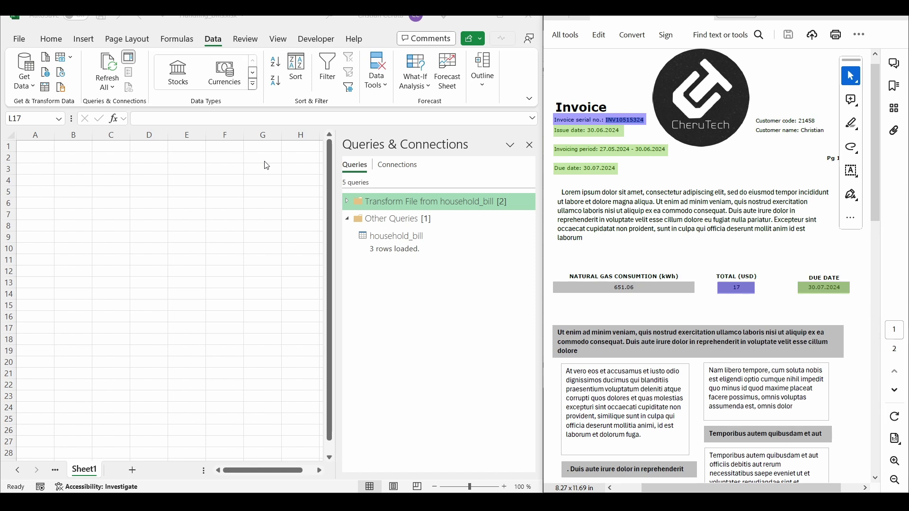
Import data from the gas_bill folder inside Bill handling and start combining its PDF files
click(203, 44)
click(24, 71)
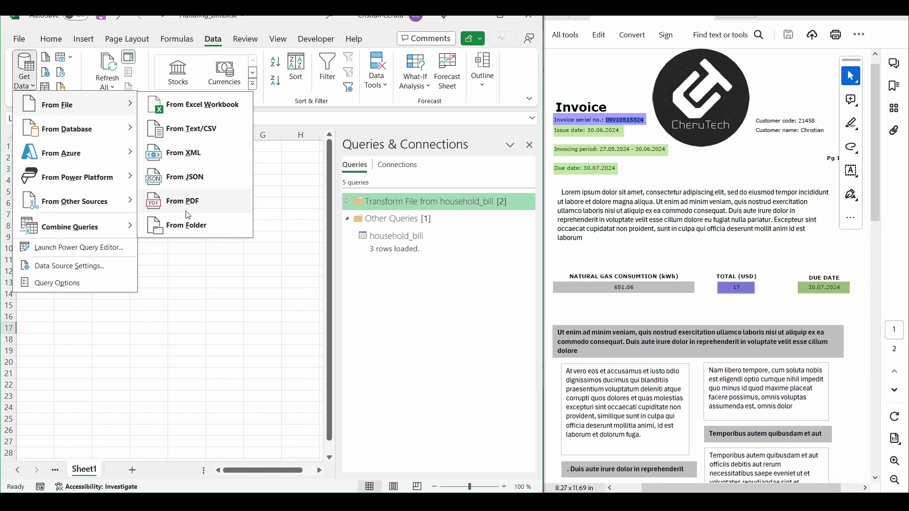
click(187, 229)
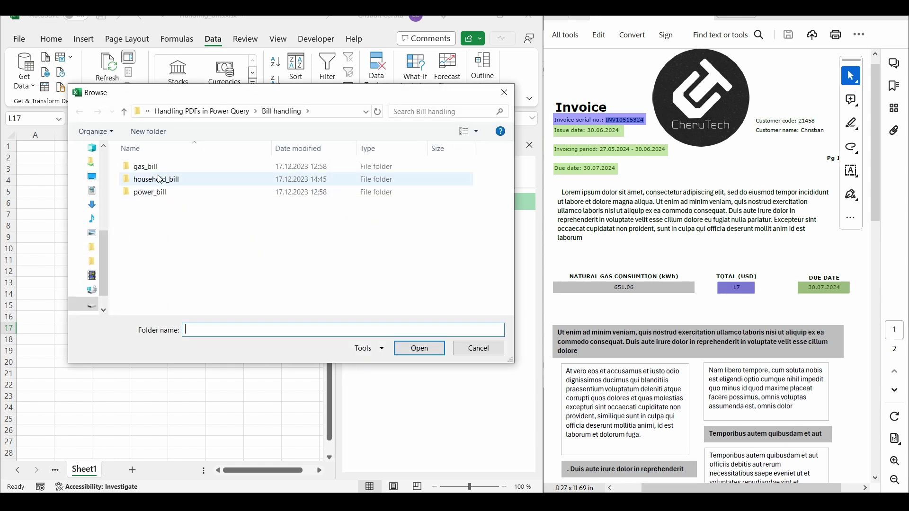
double_click(156, 167)
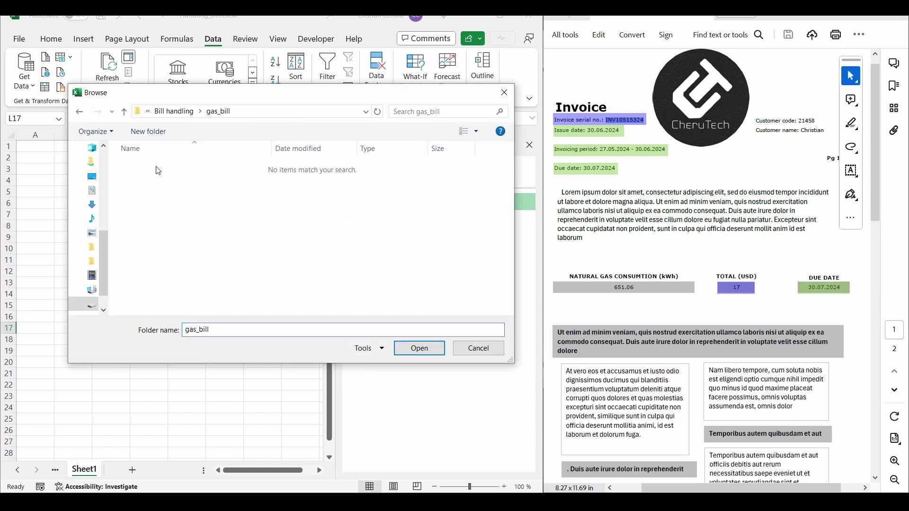
click(419, 347)
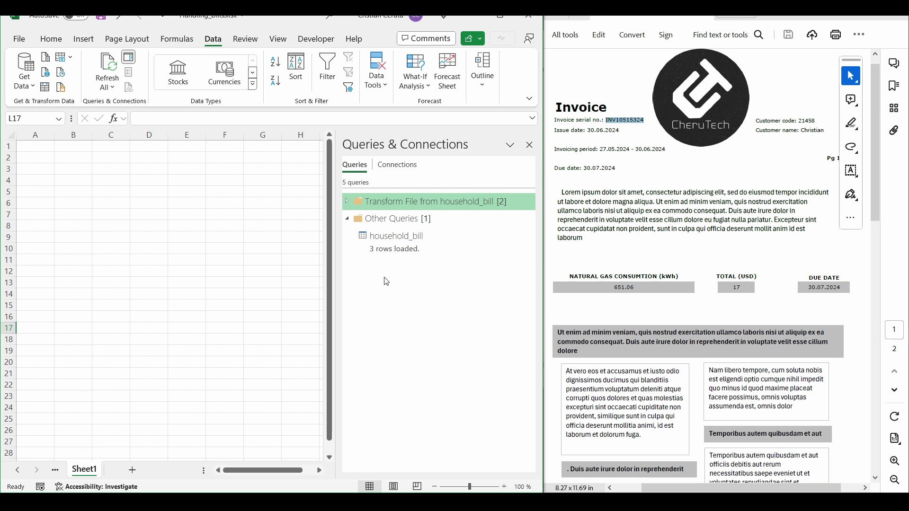
drag(424, 68, 269, 71)
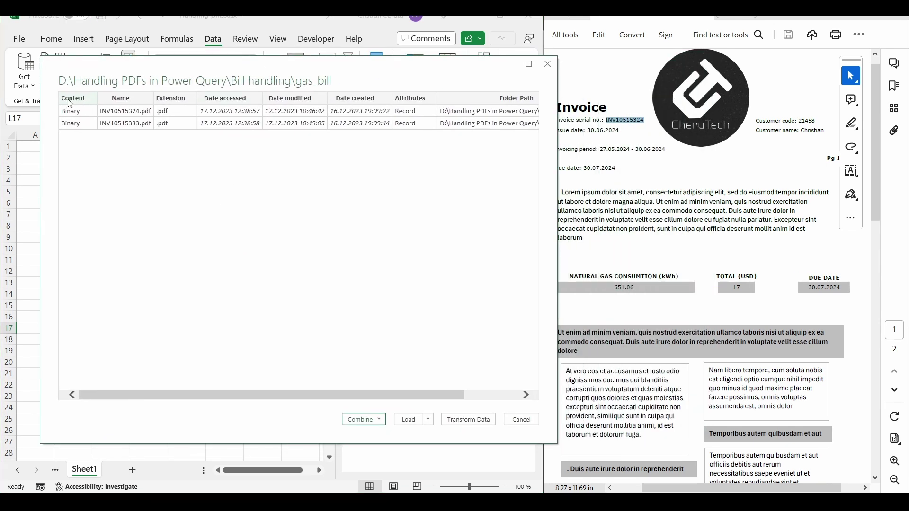
click(372, 416)
click(374, 441)
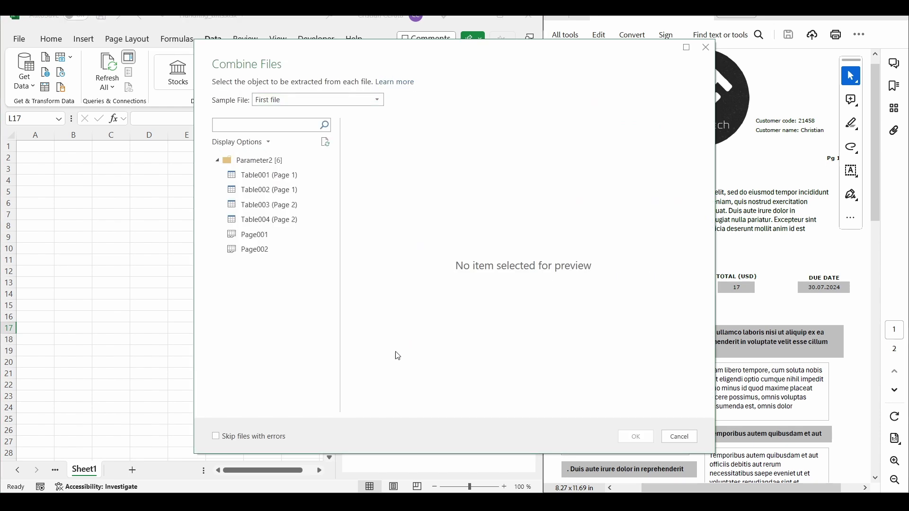
Preview the tables and pages detected in the sample PDF to compare which one holds the needed invoice data
click(269, 178)
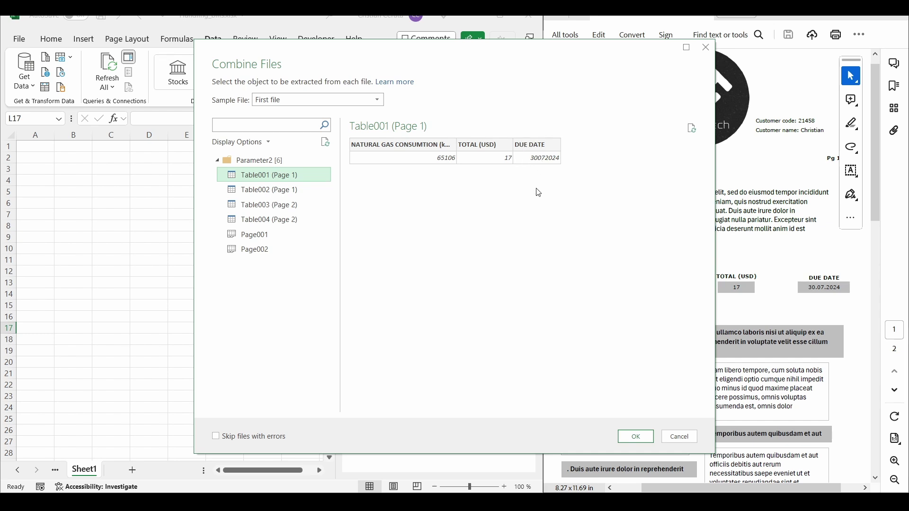
click(284, 189)
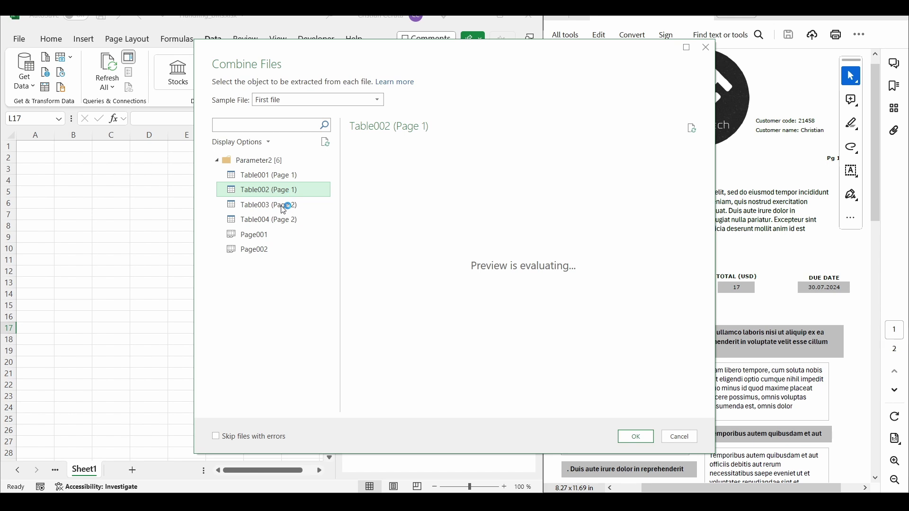
drag(534, 407, 305, 223)
click(292, 208)
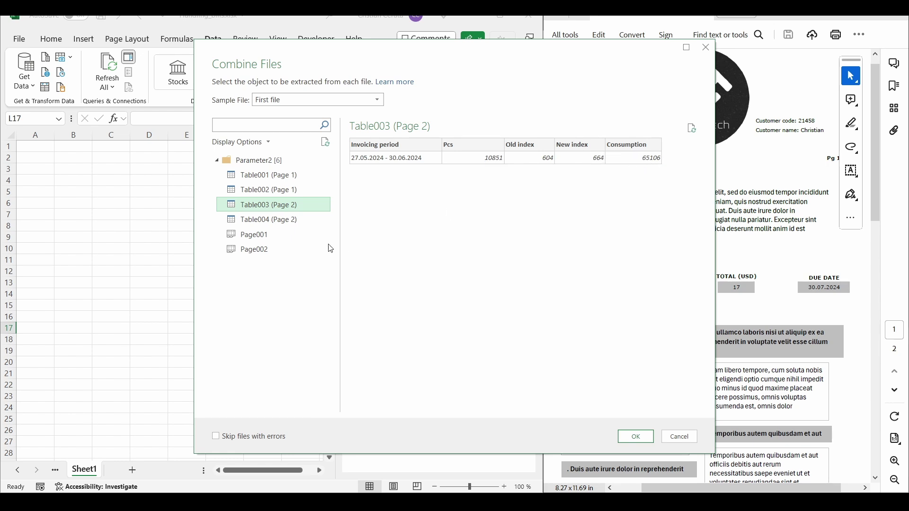
click(290, 225)
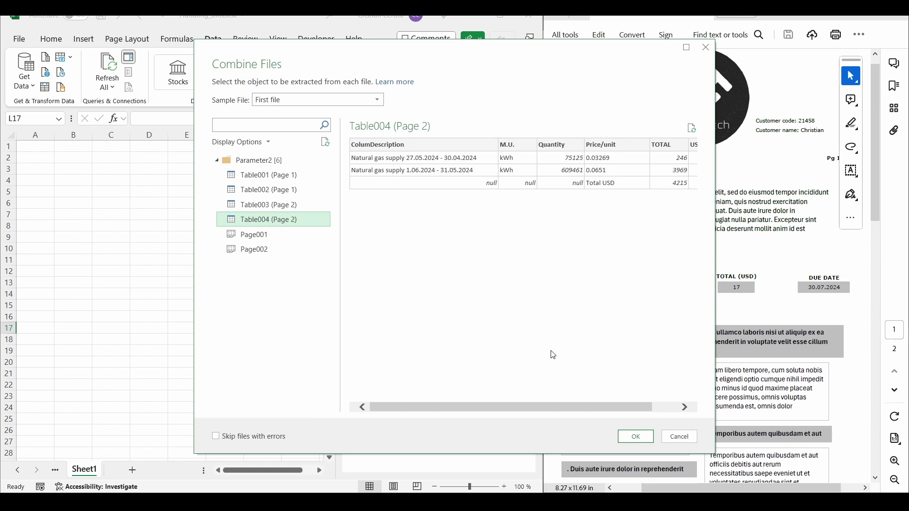
drag(561, 409, 587, 408)
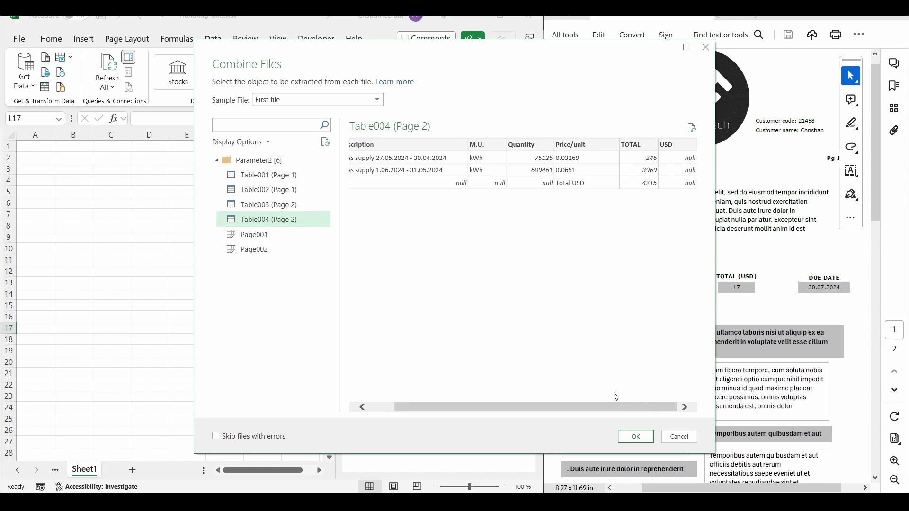
drag(557, 407, 436, 408)
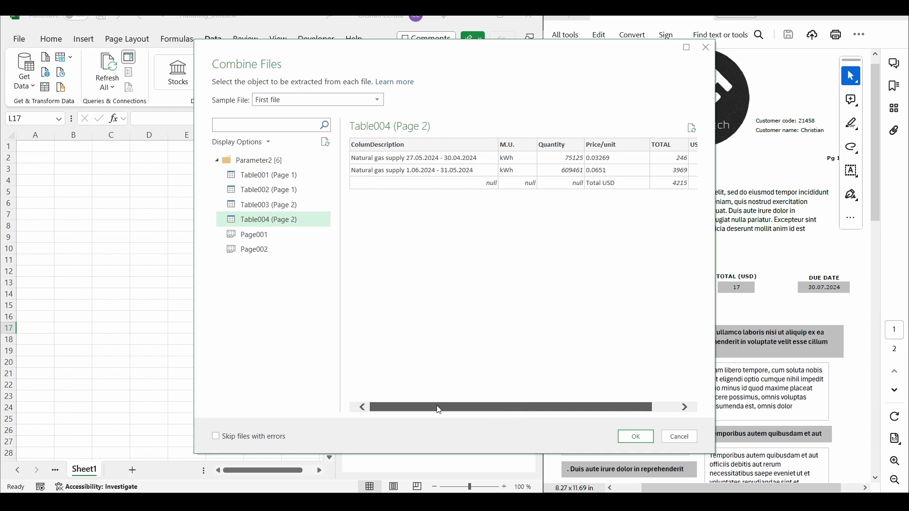
click(250, 234)
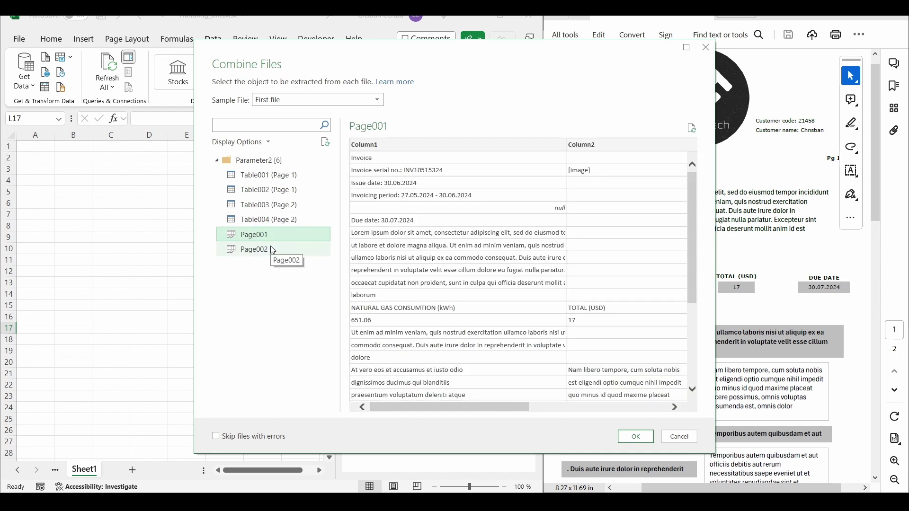
click(273, 250)
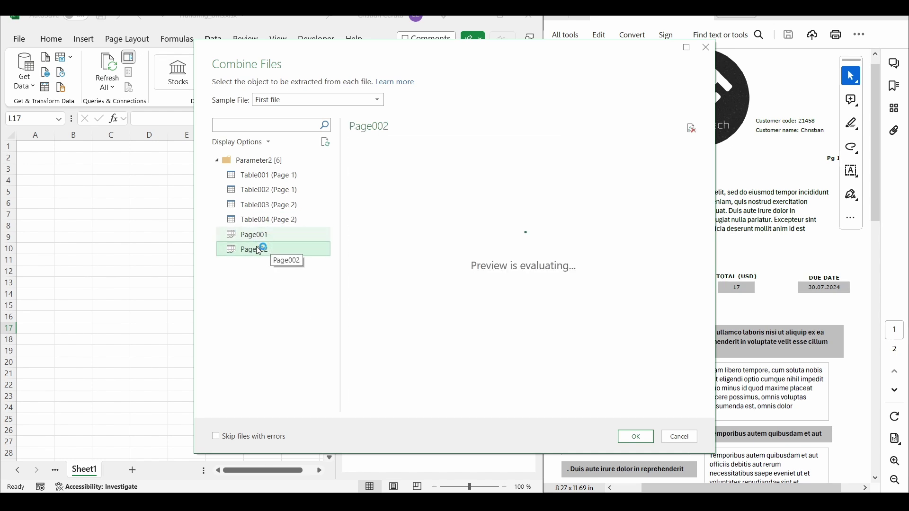
click(256, 242)
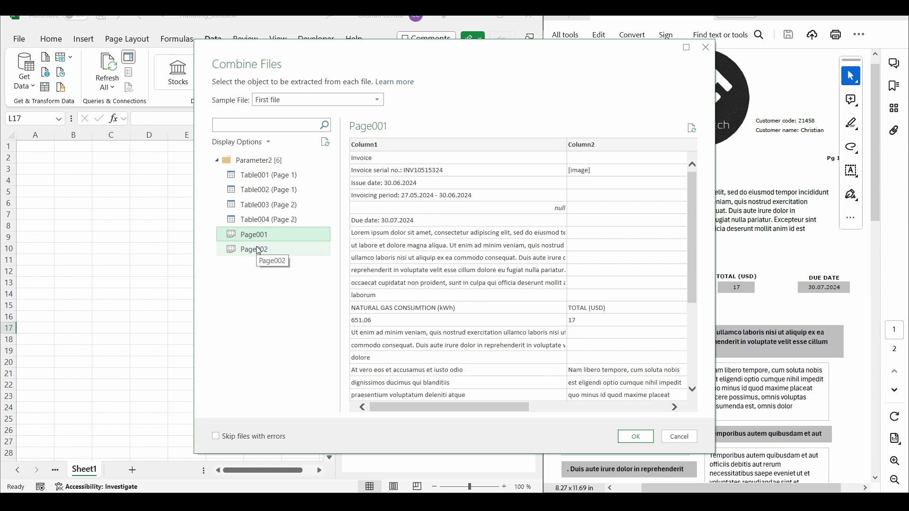
scroll(471, 308, down, 4)
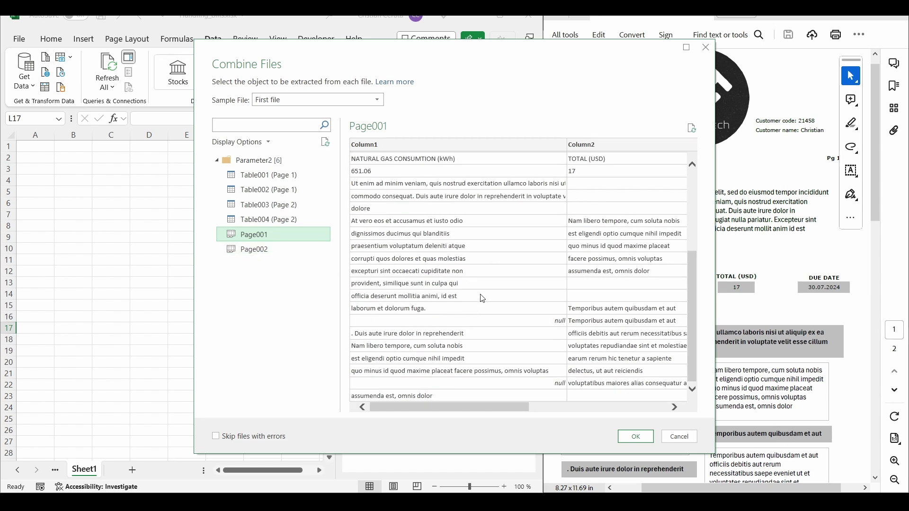
scroll(480, 297, up, 4)
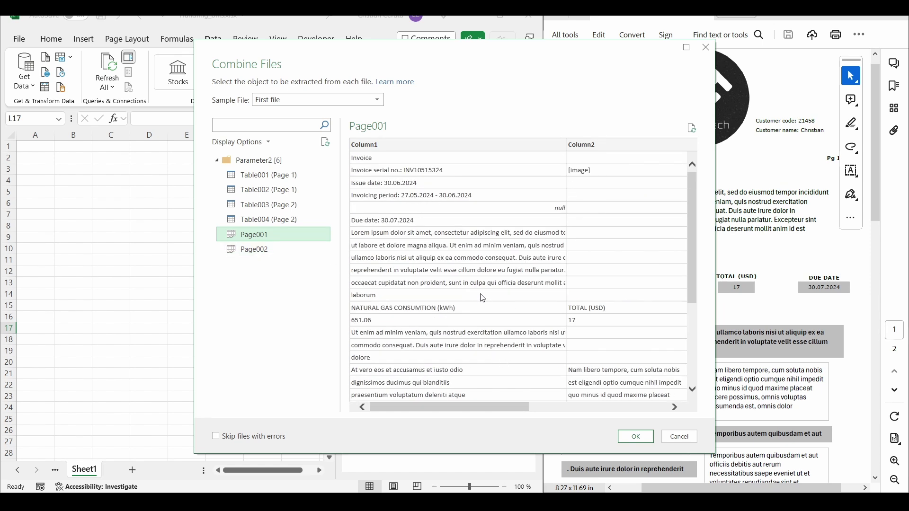
Combine the files using Table001 (Page 1) and bring up the resulting query in the Power Query Editor
click(283, 182)
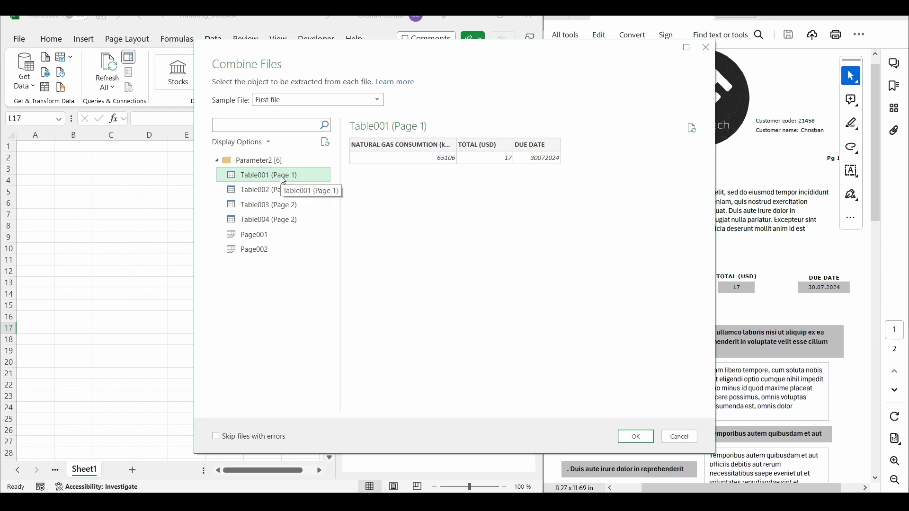
click(634, 436)
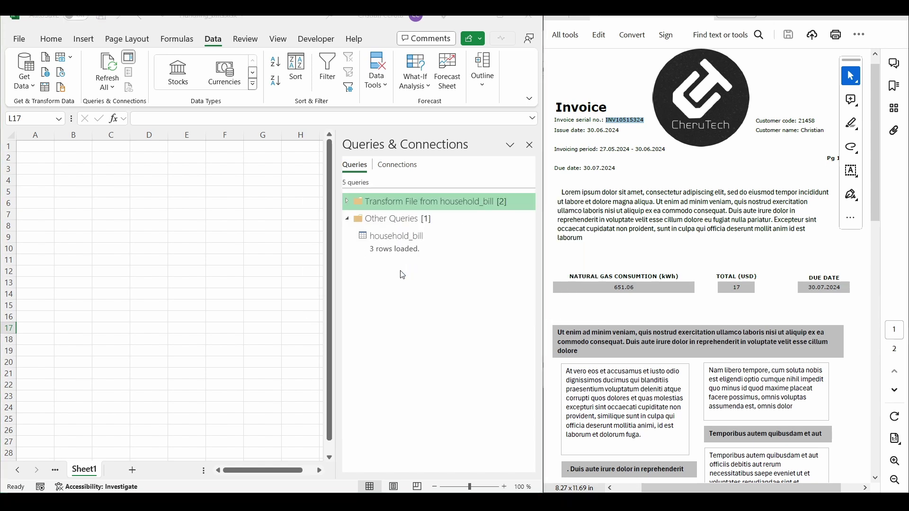
key(alt+F12)
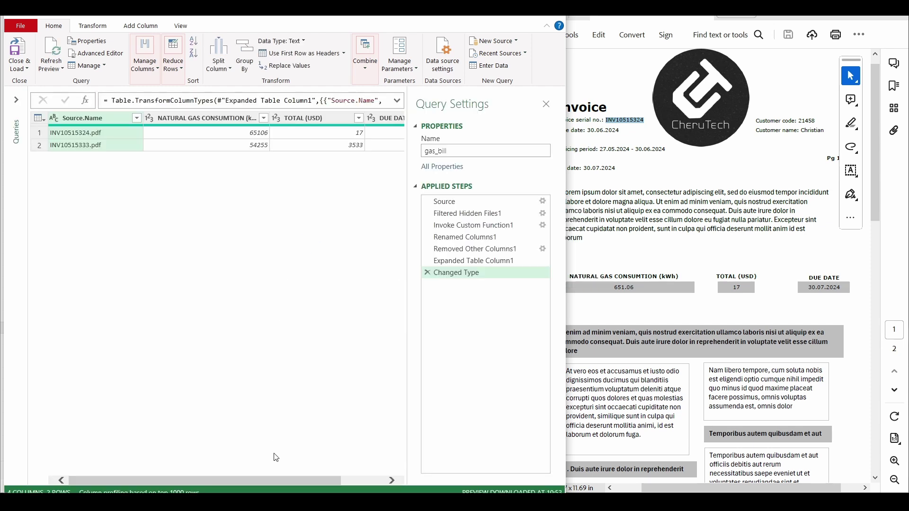
Delete the automatic Changed Type step from the gas_bill query
drag(276, 483, 333, 485)
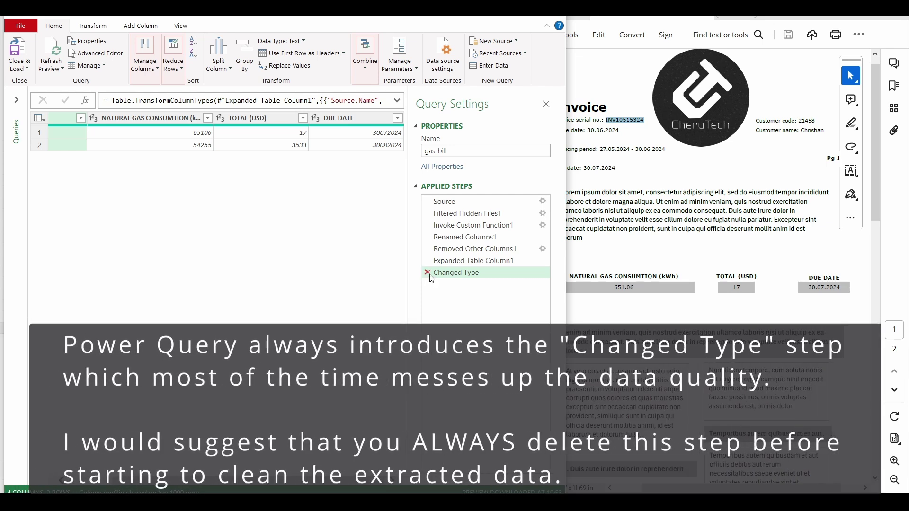
click(340, 118)
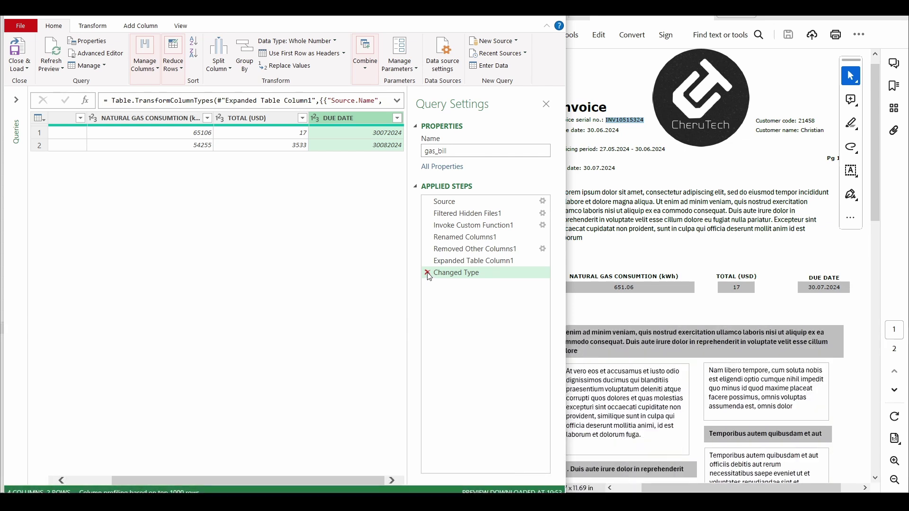
click(427, 274)
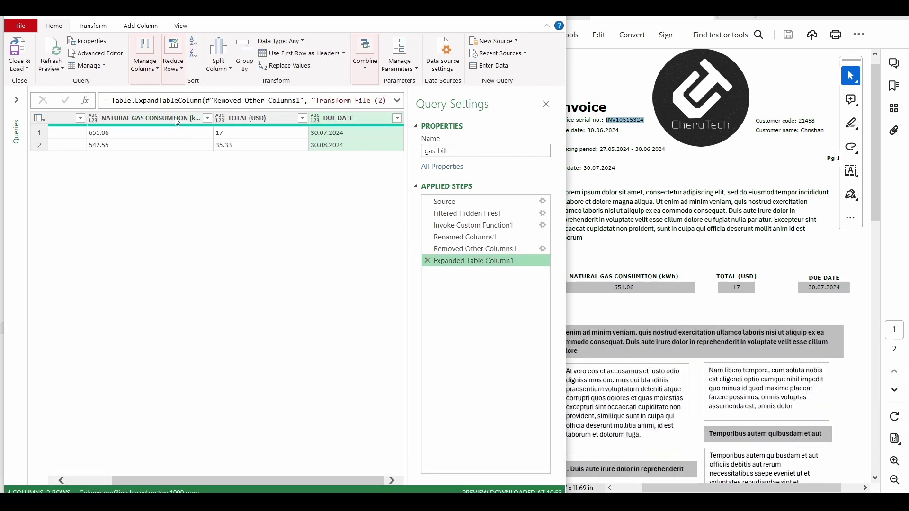
Change the data type of the DUE DATE column to Date
right_click(340, 123)
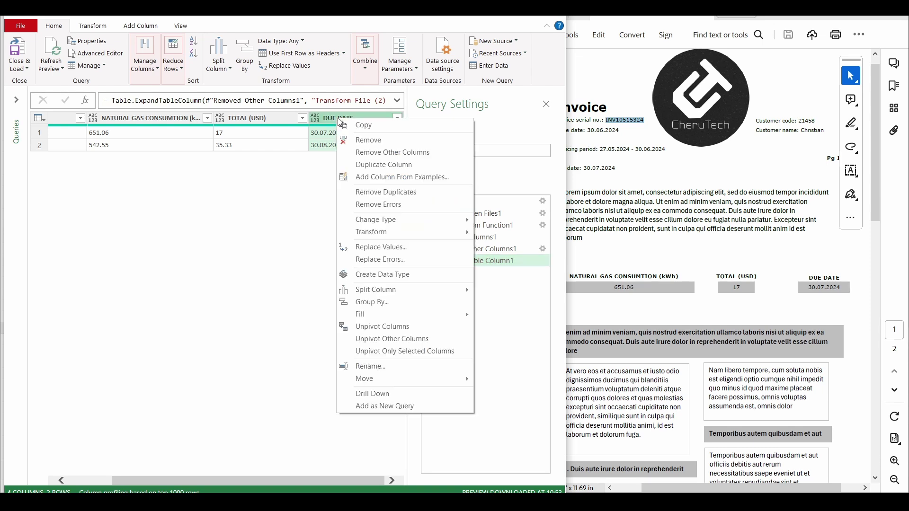
mouse_move(381, 221)
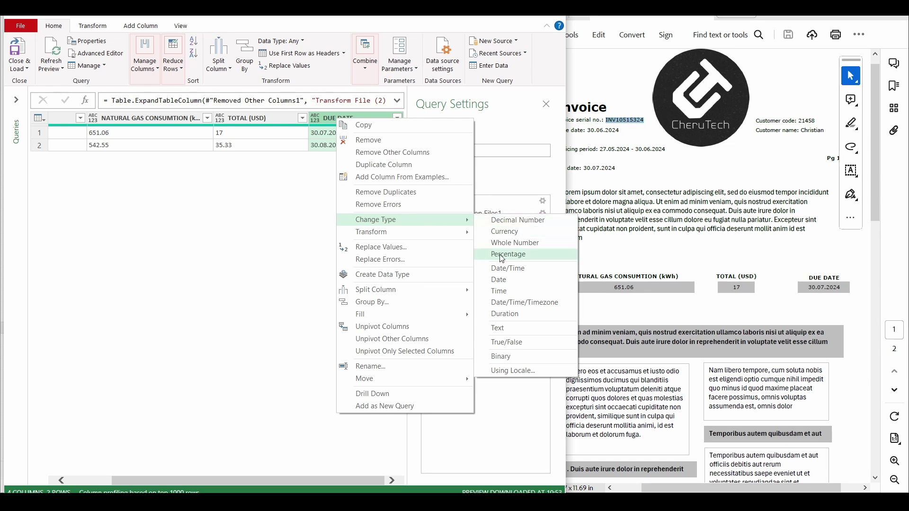
click(481, 279)
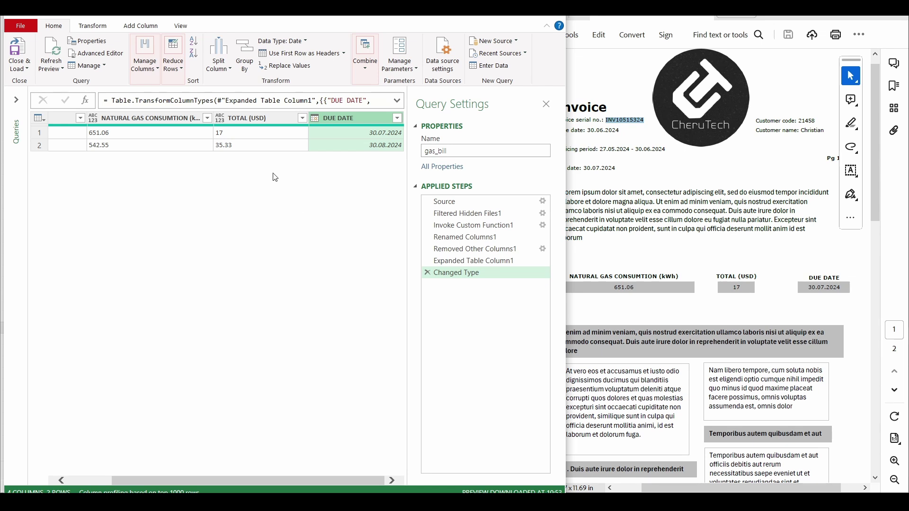
Remove the NATURAL GAS CONSUMTION (kWh) column from the gas_bill query
click(154, 123)
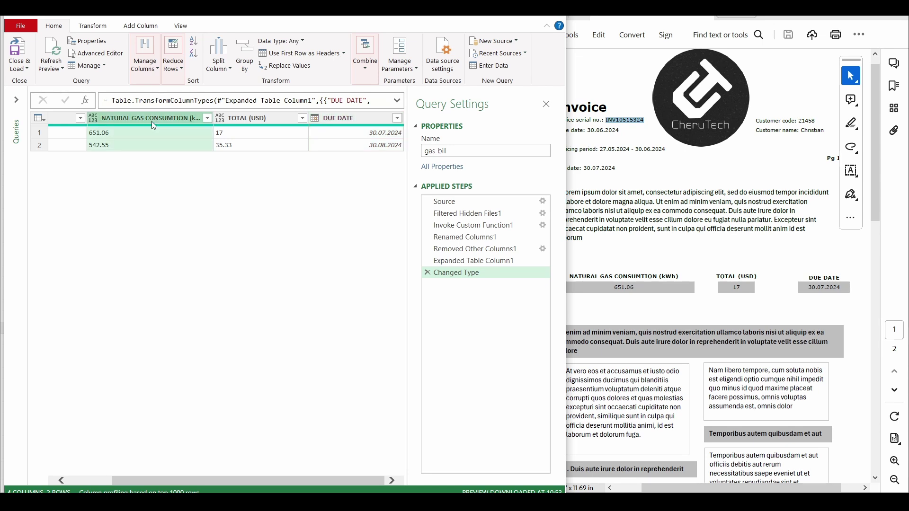
drag(302, 481, 257, 480)
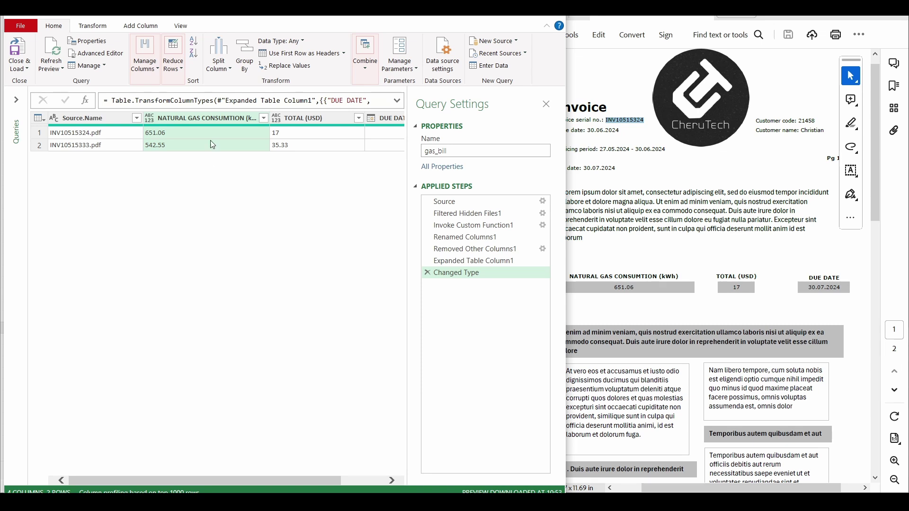
right_click(196, 127)
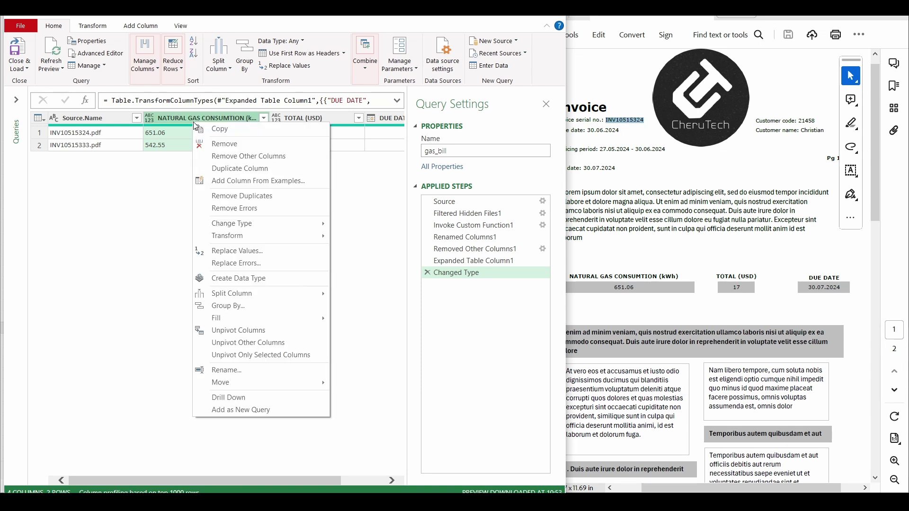
click(218, 143)
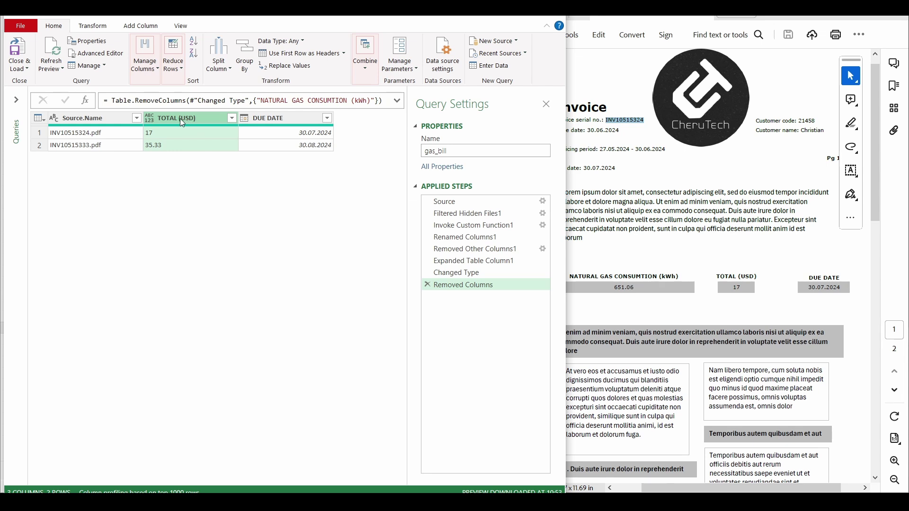
click(150, 120)
click(159, 130)
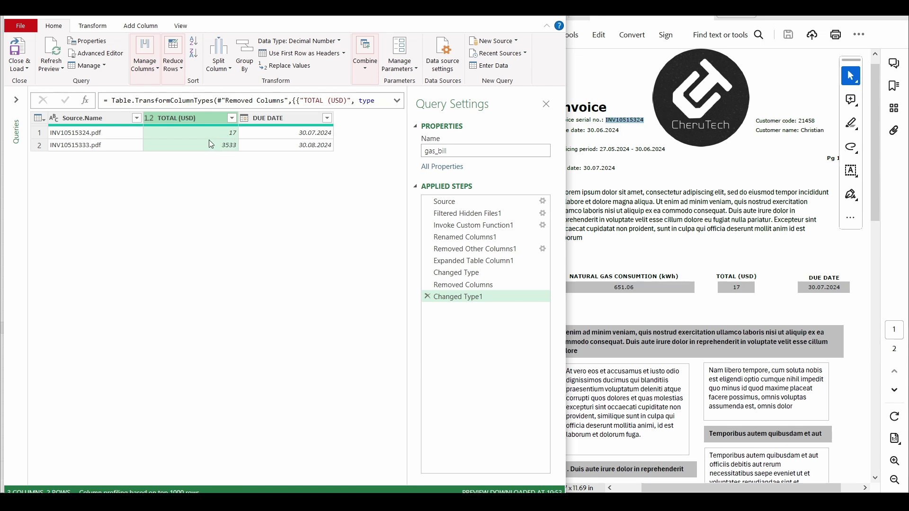
click(427, 296)
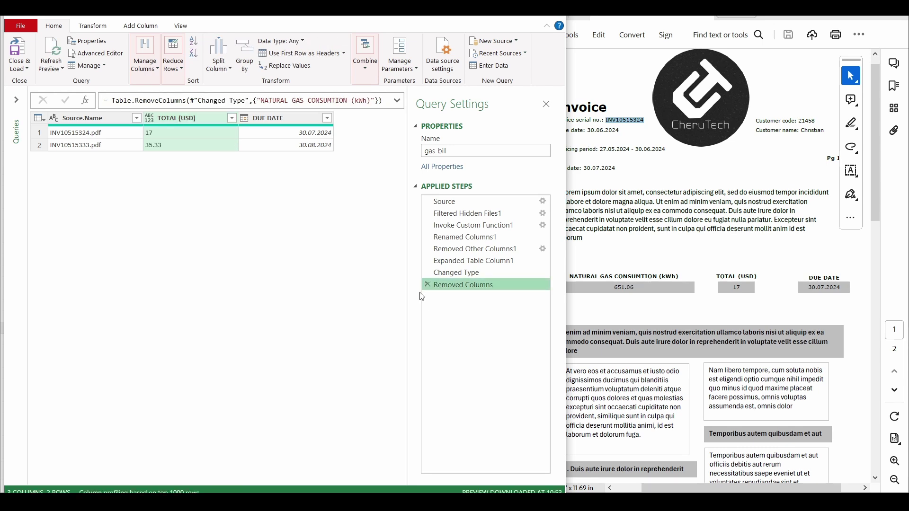
Replace the decimal point "." with a comma "," in the values of the TOTAL (USD) column
right_click(169, 117)
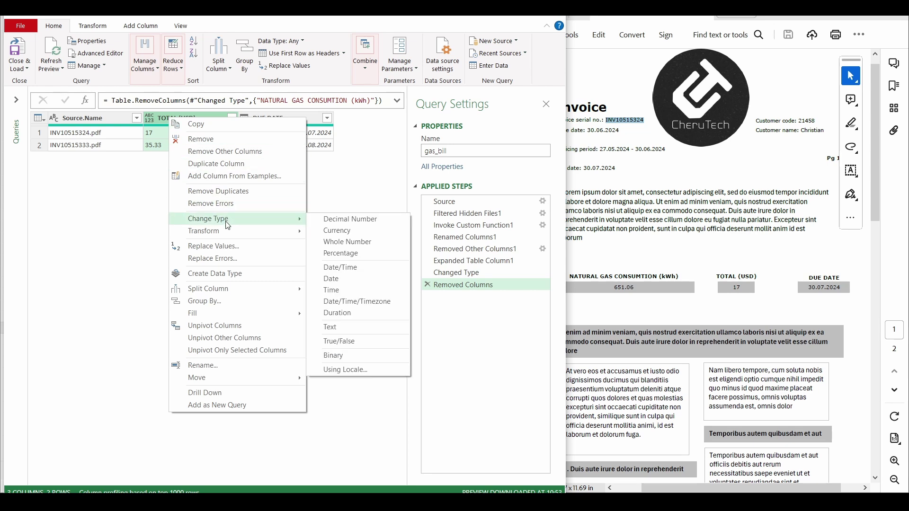
click(229, 247)
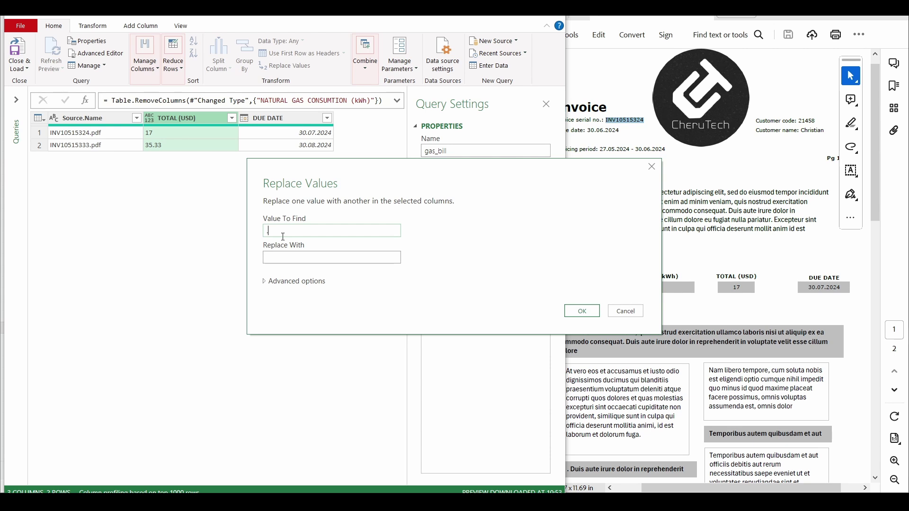
click(315, 260)
click(568, 311)
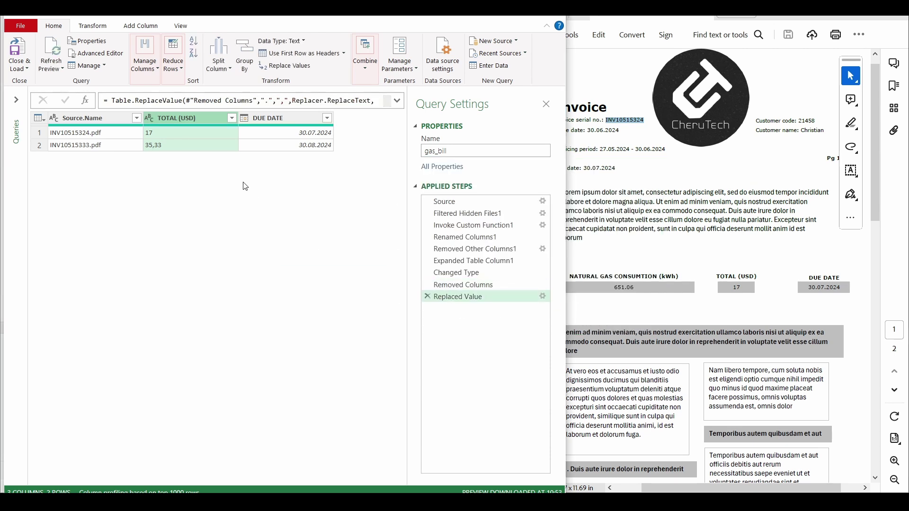
Change the data type of the TOTAL (USD) column to Decimal Number
right_click(169, 119)
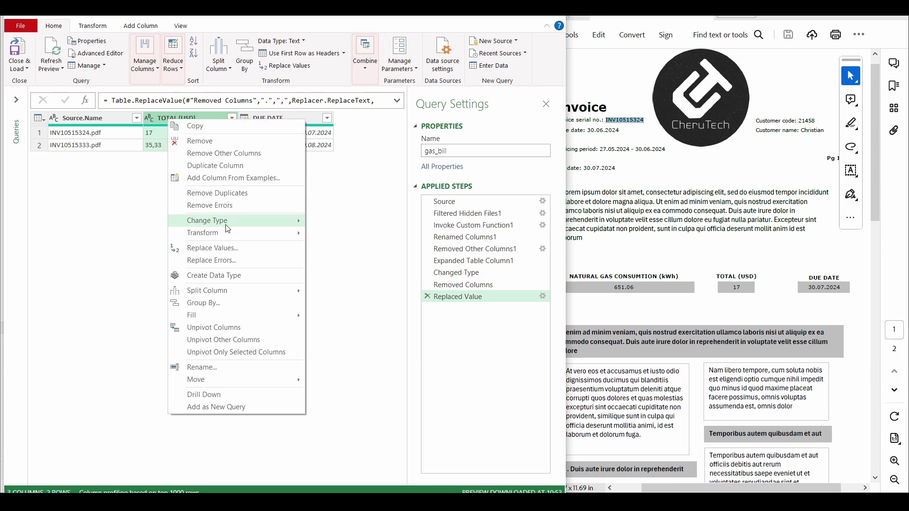
mouse_move(263, 222)
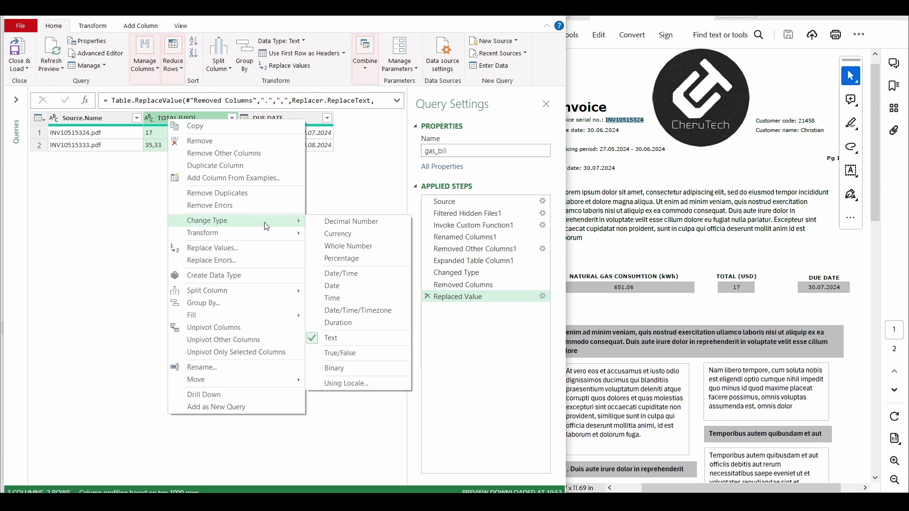
click(342, 224)
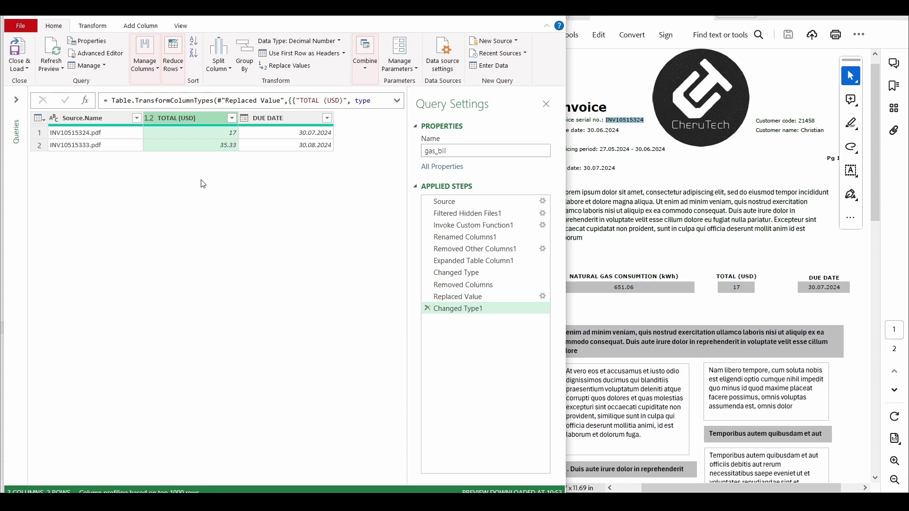
Rename the TOTAL (USD) column to "Total amount [USD]" and the Source.Name column to "Invoice no."
double_click(189, 119)
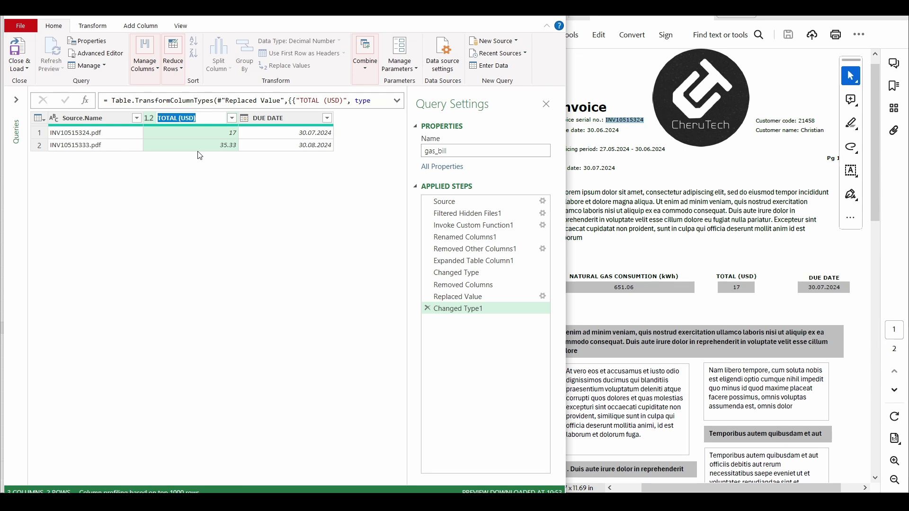
text(Total amount [USD])
key(Return)
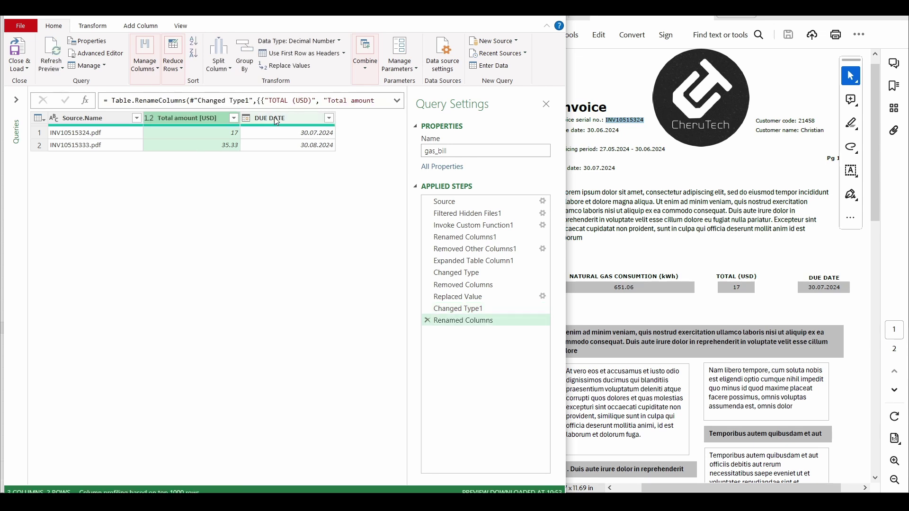
double_click(92, 119)
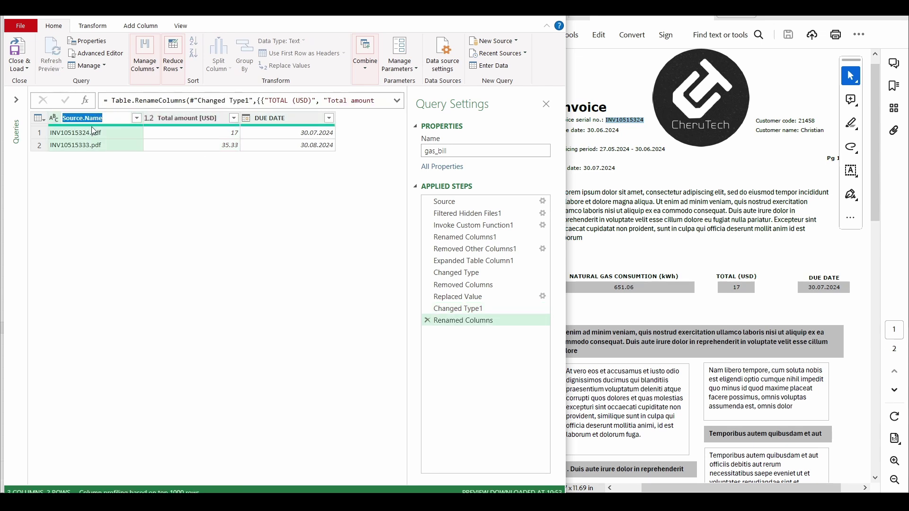
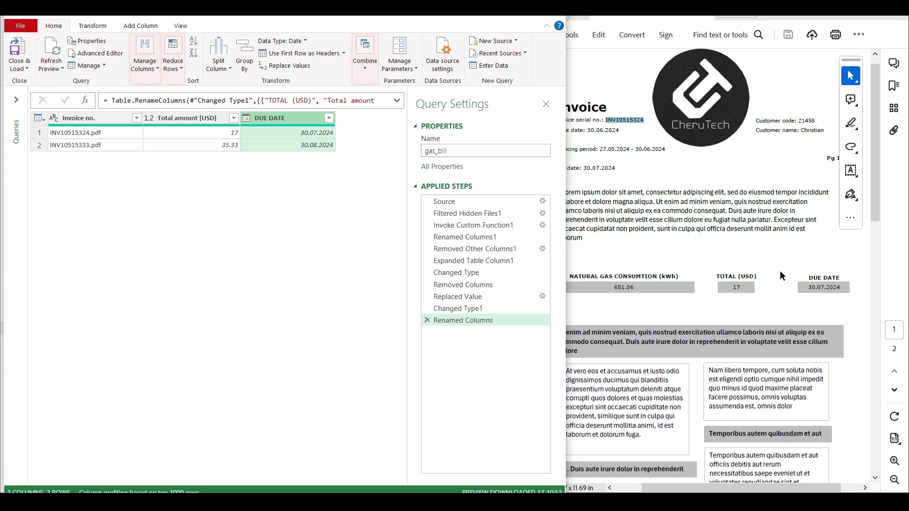
Compare the due date and the invoicing period on the PDF invoice with the DUE DATE column in the query
click(788, 251)
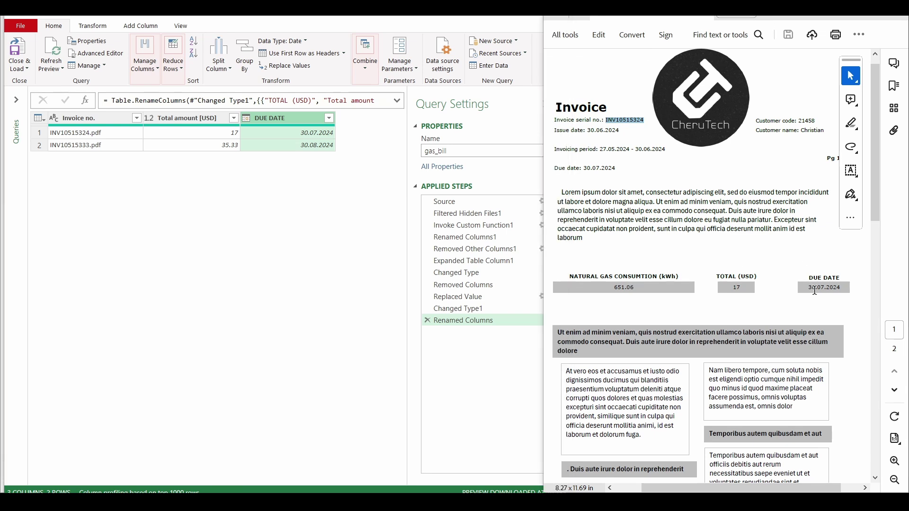
drag(810, 287, 846, 287)
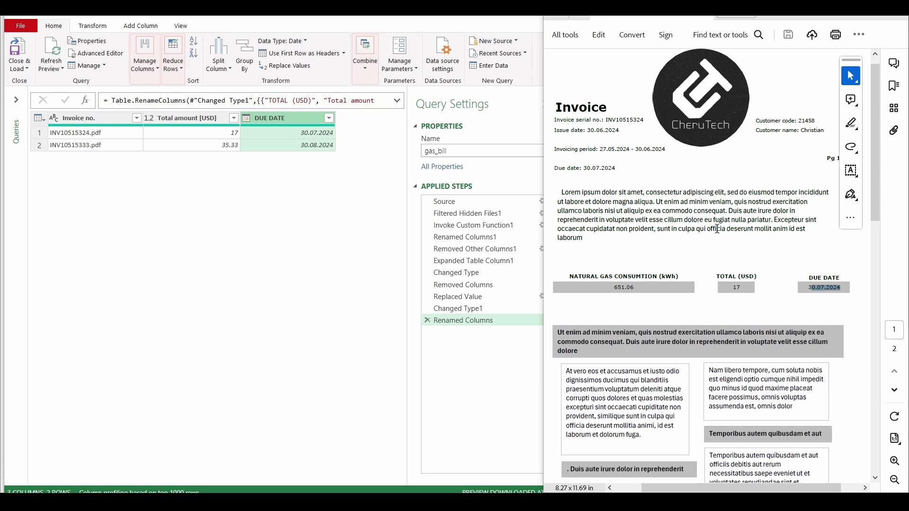
drag(601, 151, 665, 151)
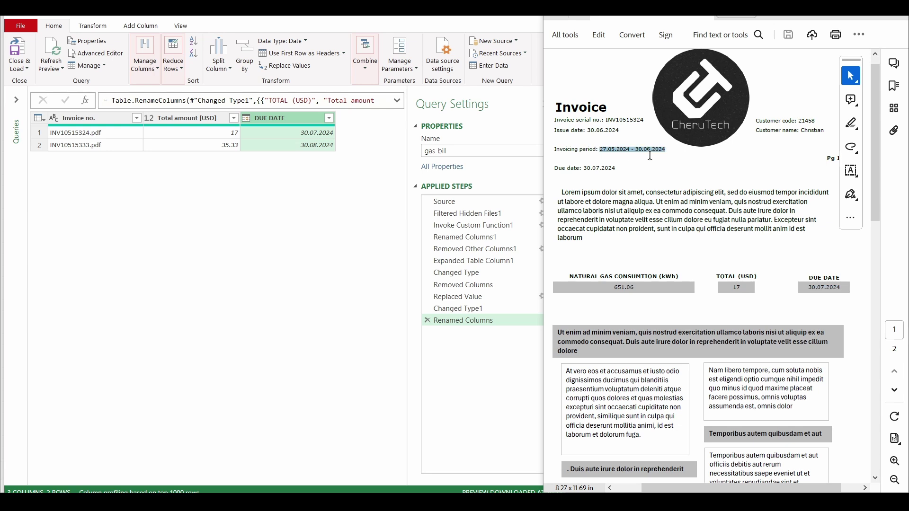
click(628, 153)
drag(598, 151, 674, 158)
click(635, 153)
click(666, 160)
drag(583, 170, 626, 173)
click(627, 171)
click(299, 121)
click(301, 134)
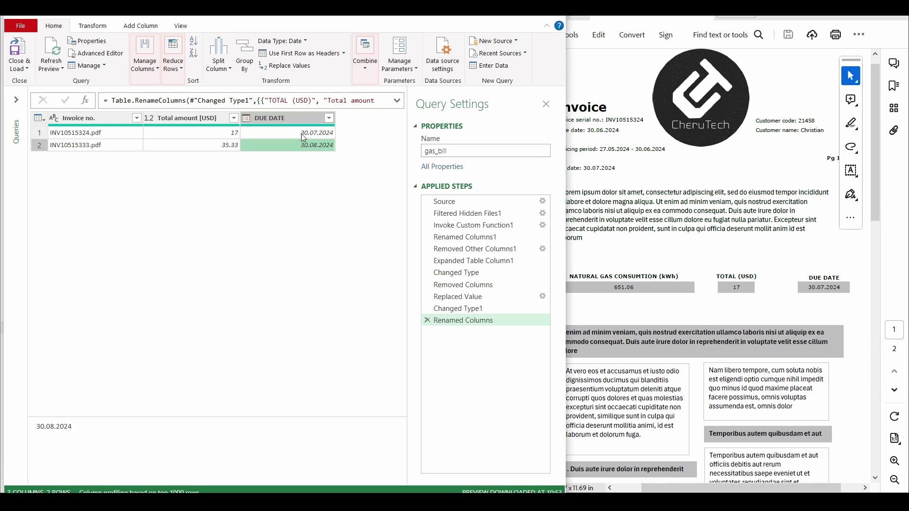
click(286, 120)
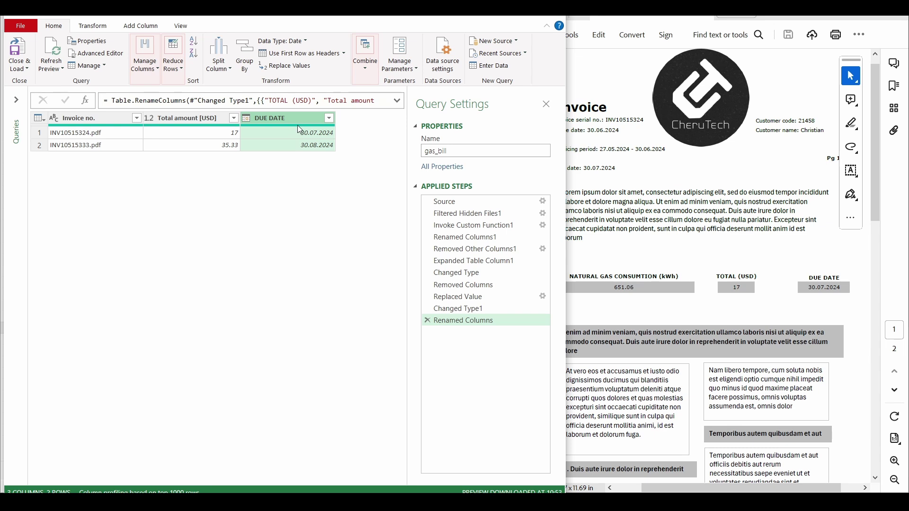
Start a custom column in the gas_bill query and name it "Month of expenses"
click(132, 28)
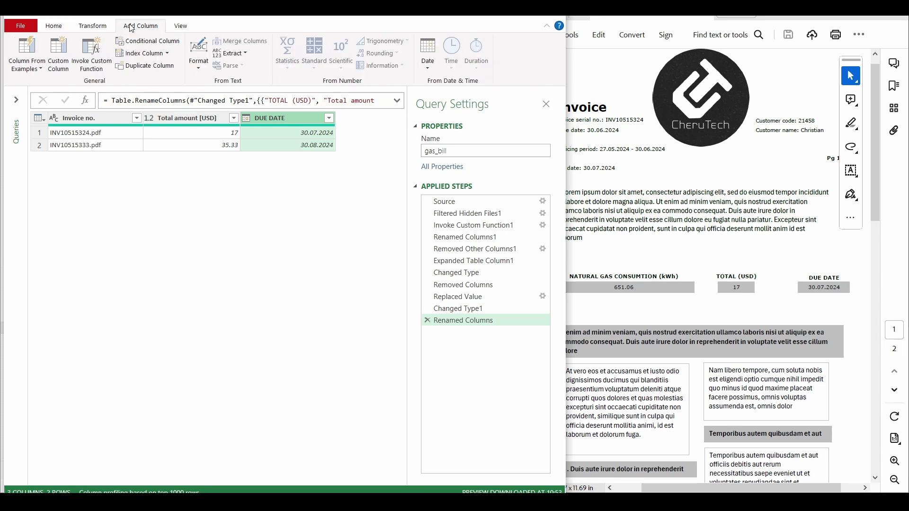
click(63, 70)
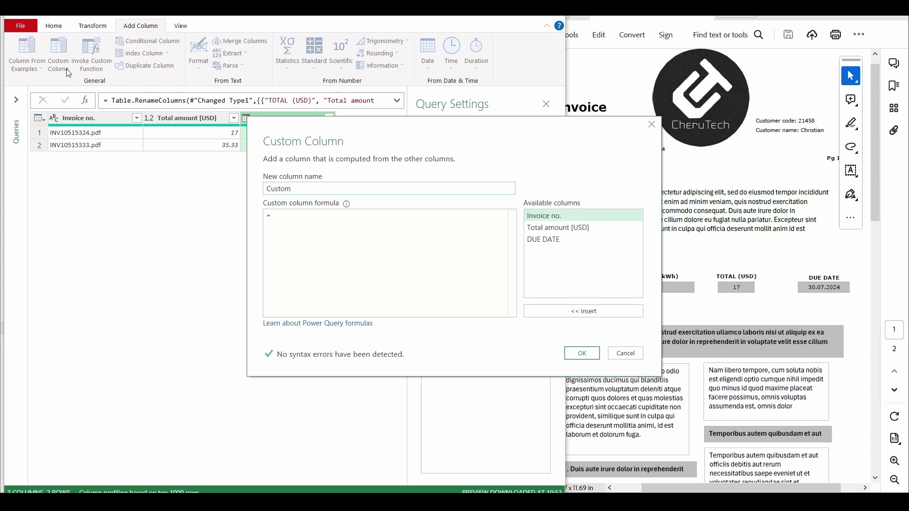
drag(349, 129, 349, 177)
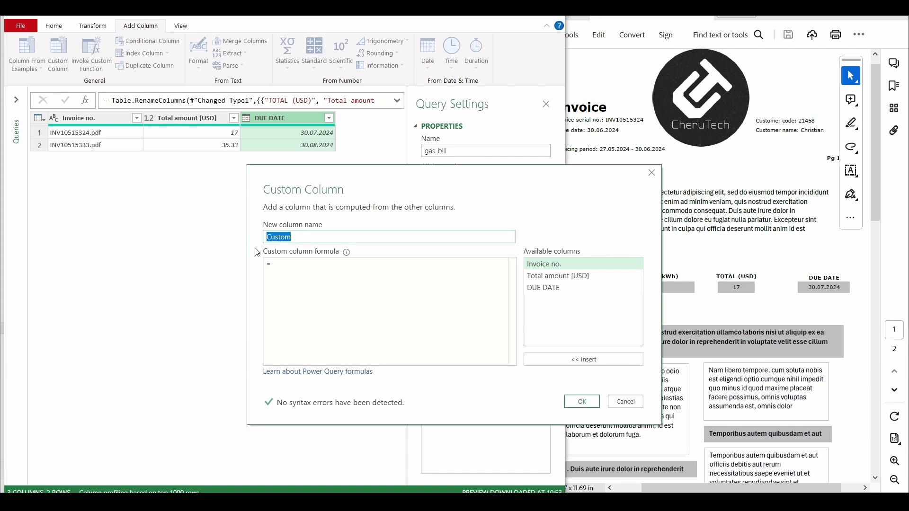
text(Month of expenses)
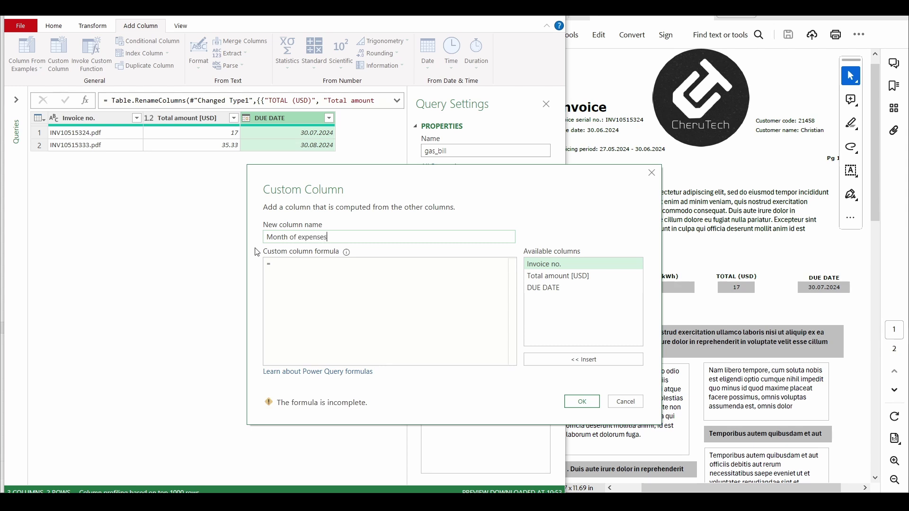
Enter the formula Date.AddMonths([DUE DATE],-1) for the Month of expenses column and create the column
click(299, 271)
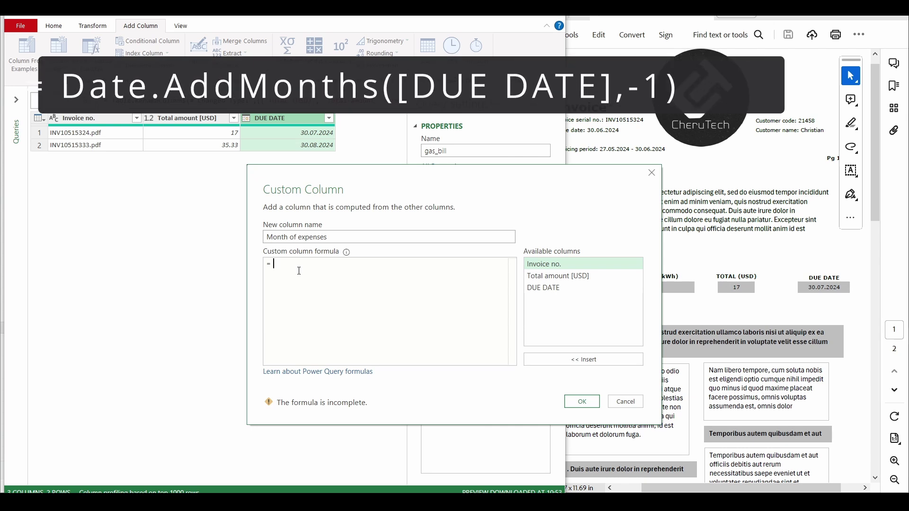
text(Date.)
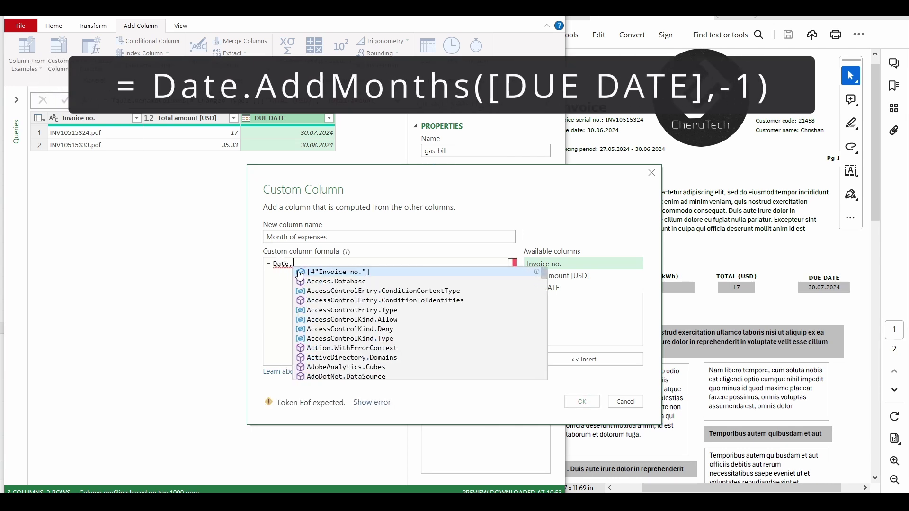
text(AddMonths)
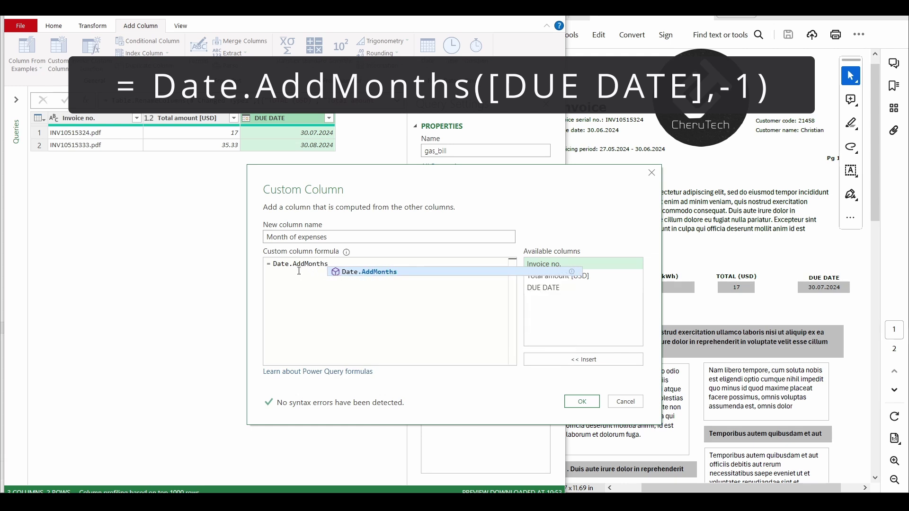
text(()
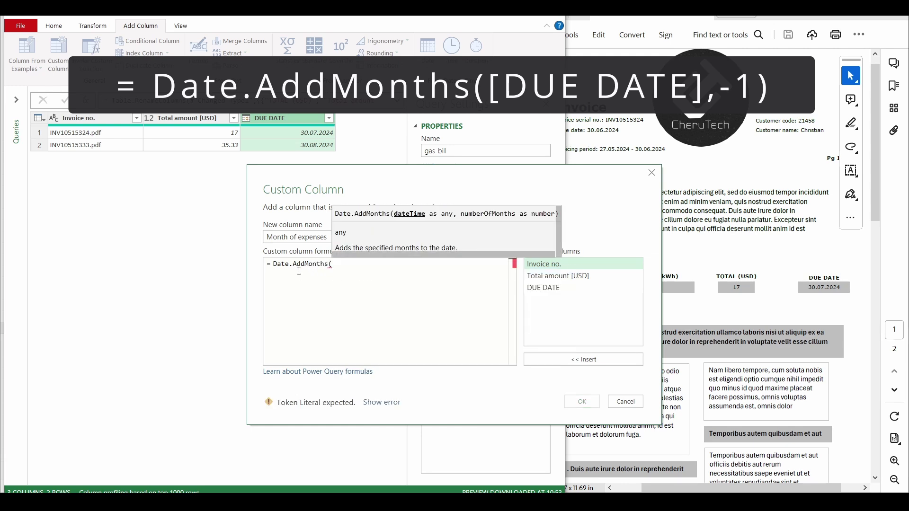
text([)
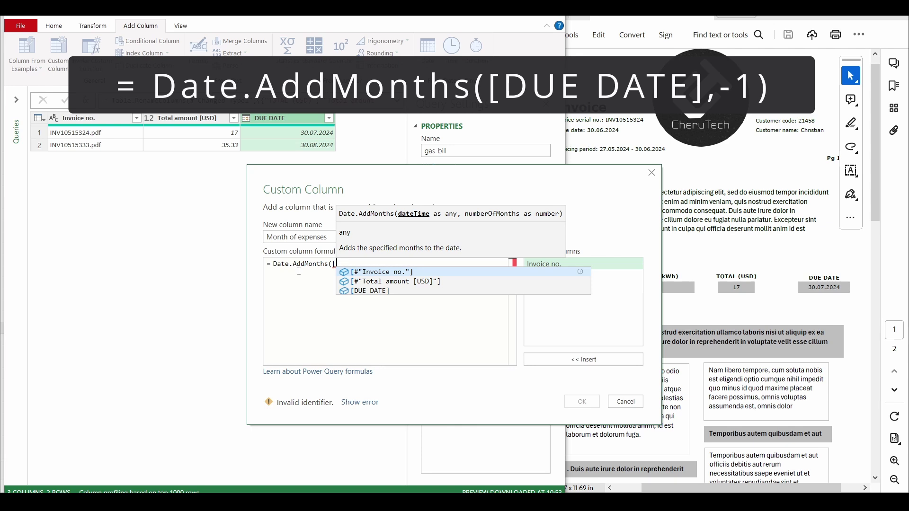
key(Down)
key(Down)
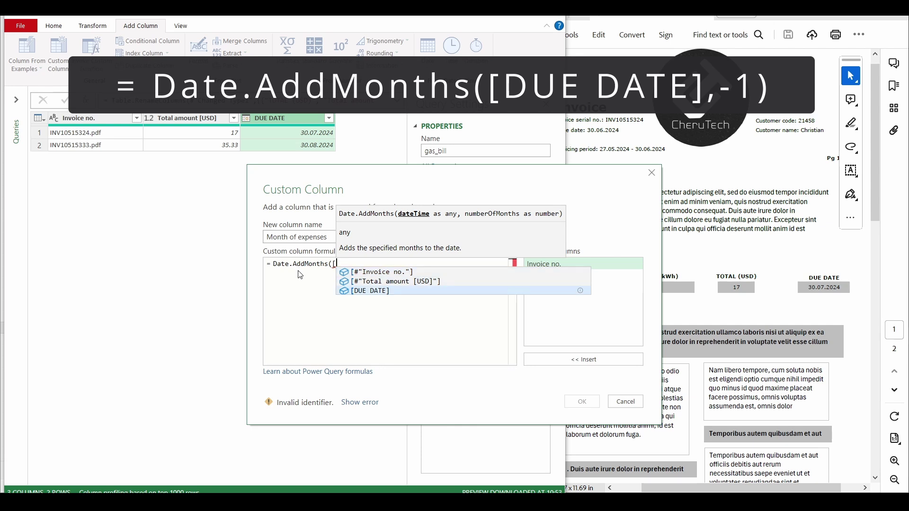
key(Tab)
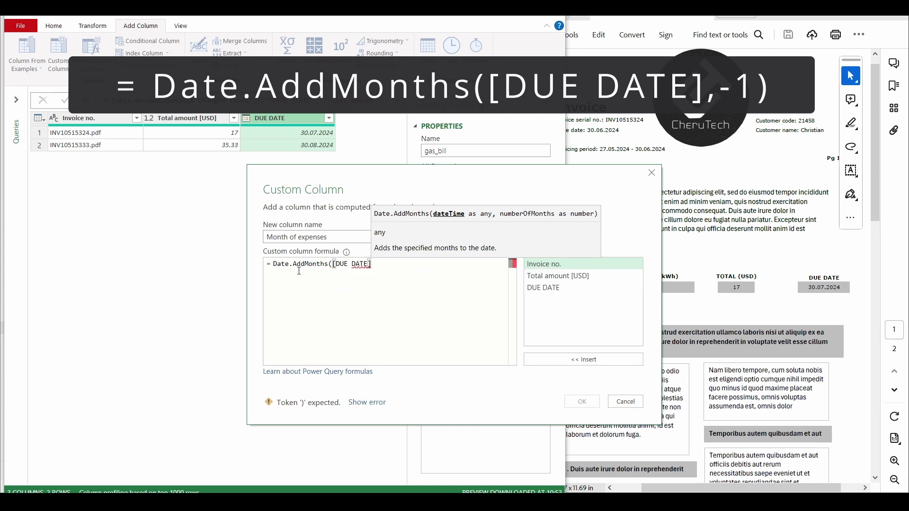
text(,)
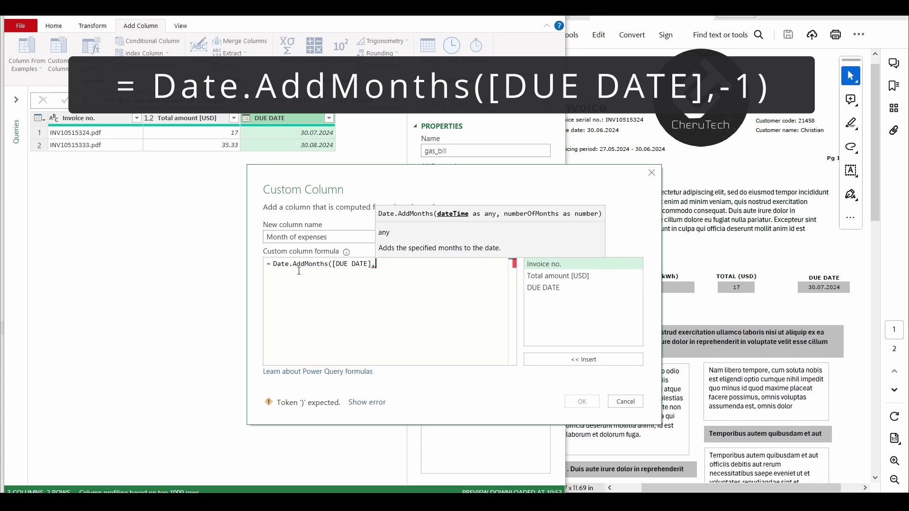
text(-1)
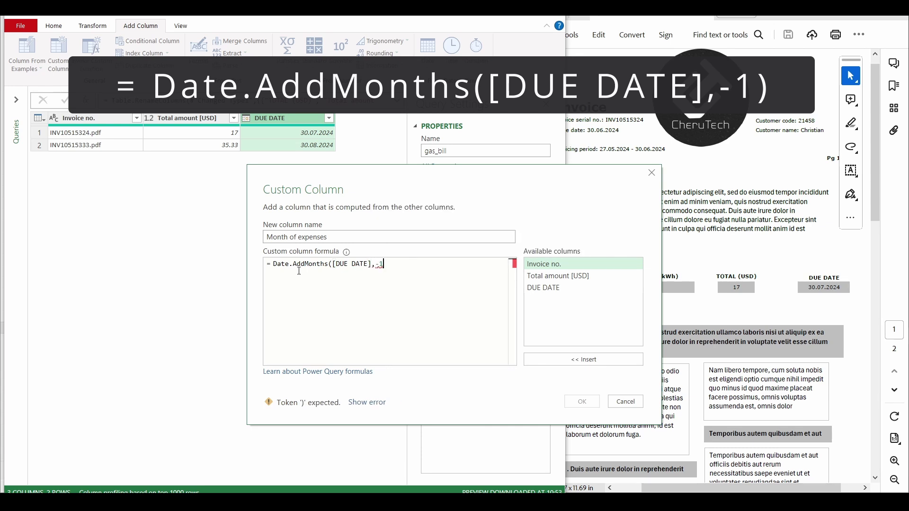
text())
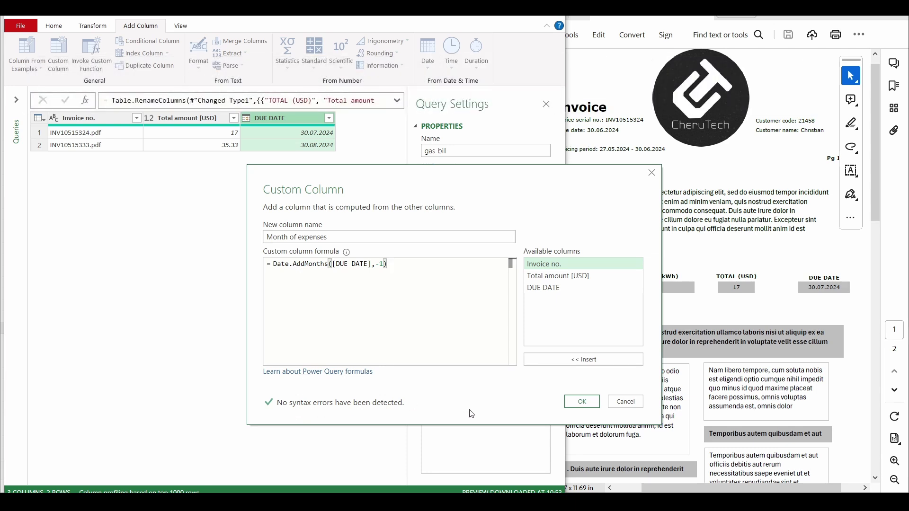
click(581, 402)
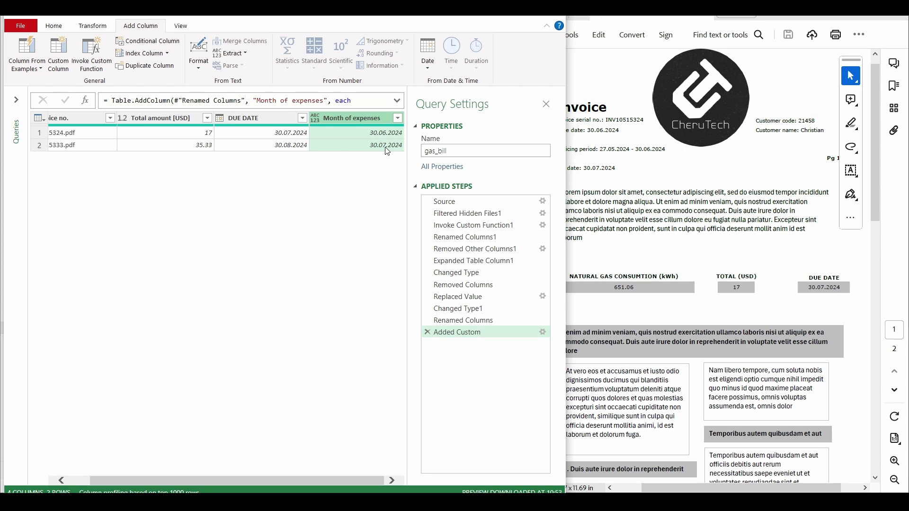
Remove the DUE DATE column from the gas_bill query
click(250, 118)
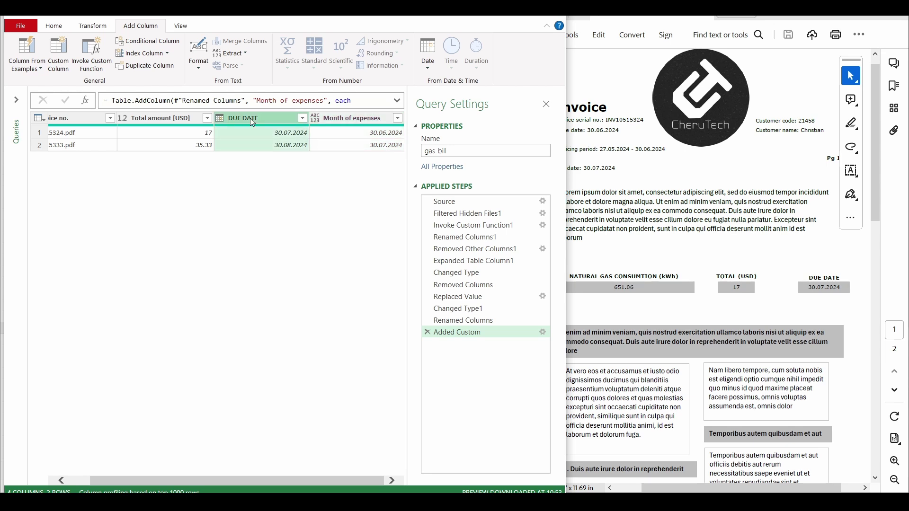
right_click(249, 118)
click(269, 140)
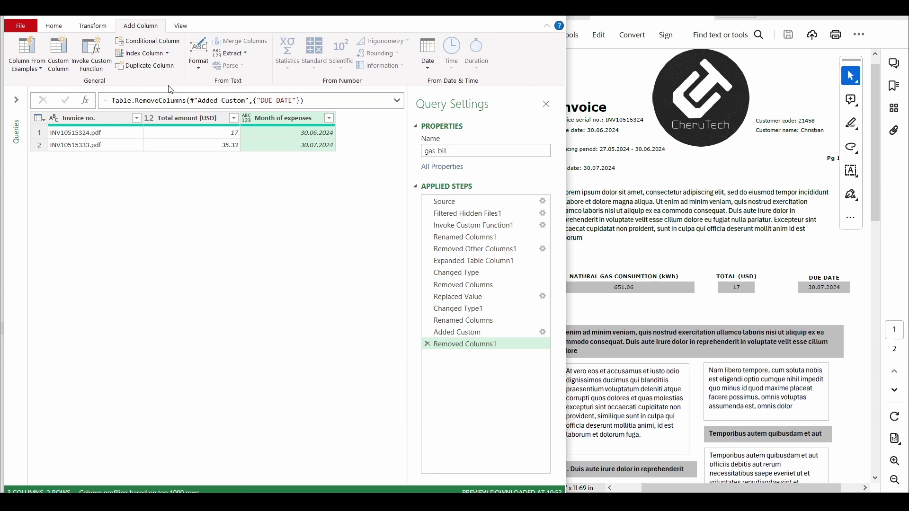
Start another custom column in the gas_bill query and begin its formula with the Date.AddDays function
click(60, 71)
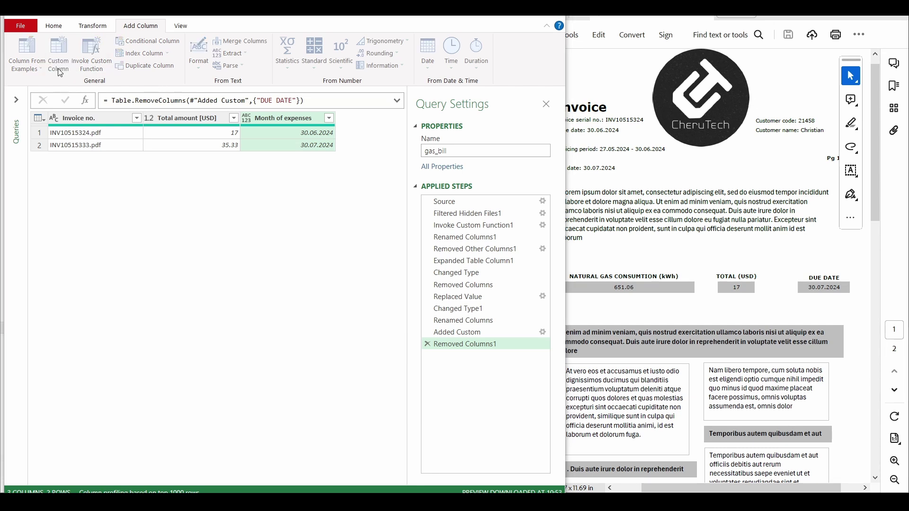
drag(343, 132, 274, 205)
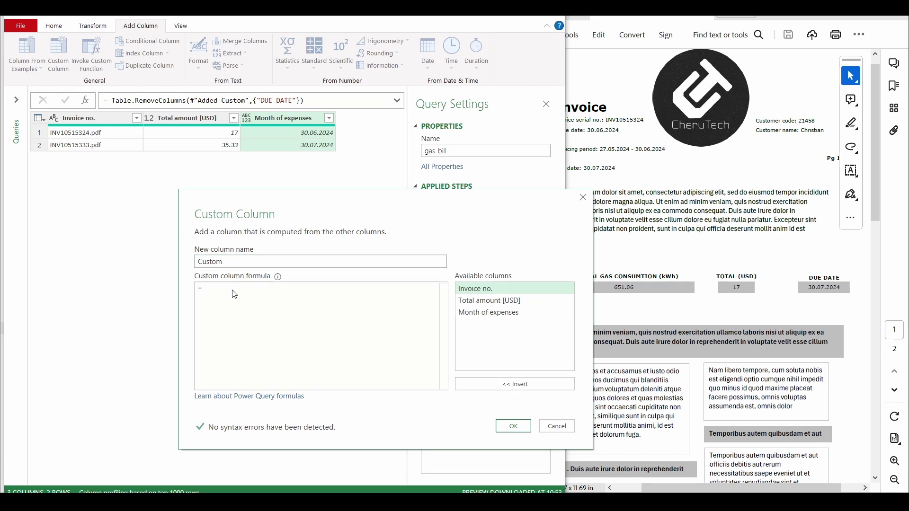
text(Date)
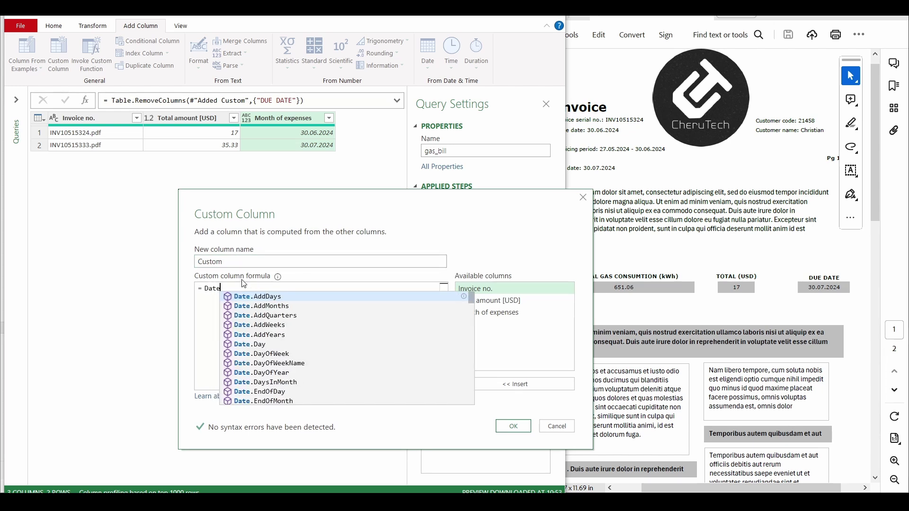
text(.D)
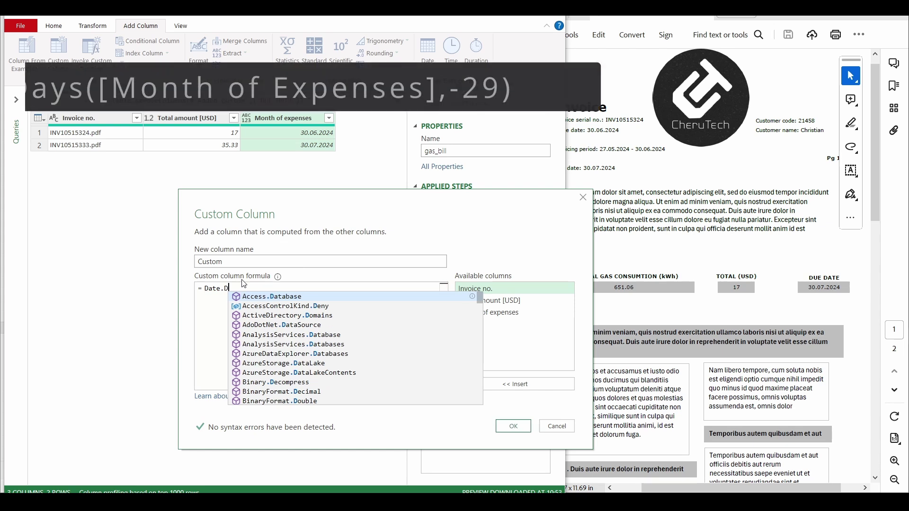
text(ay)
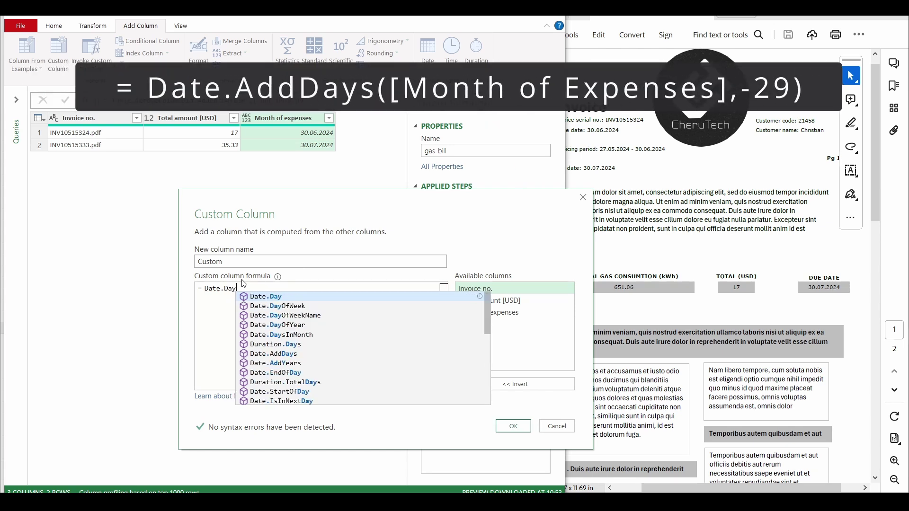
text(s)
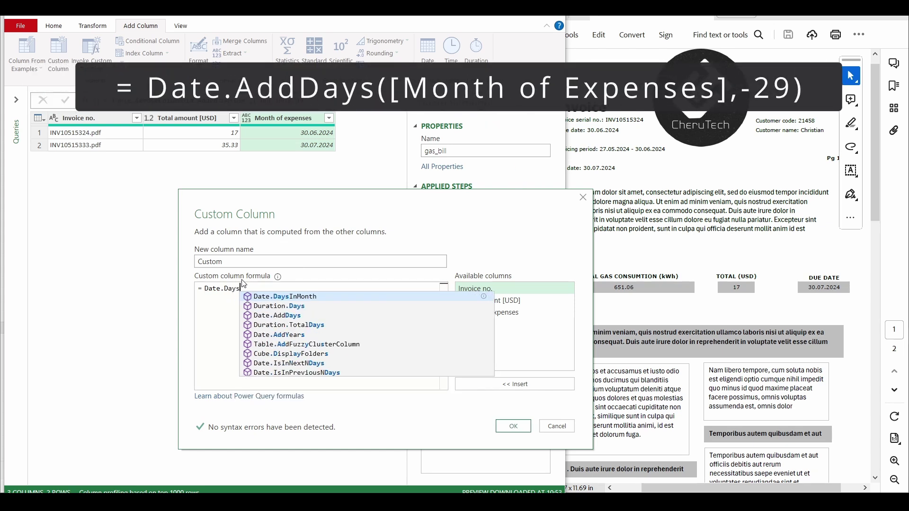
key(BackSpace)
key(BackSpace)
key(BackSpace)
key(BackSpace)
text(Add)
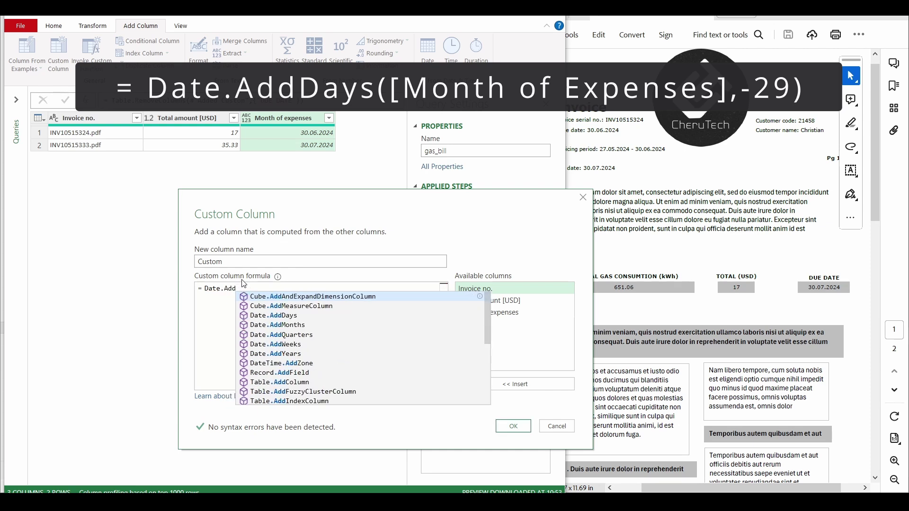
text(Days)
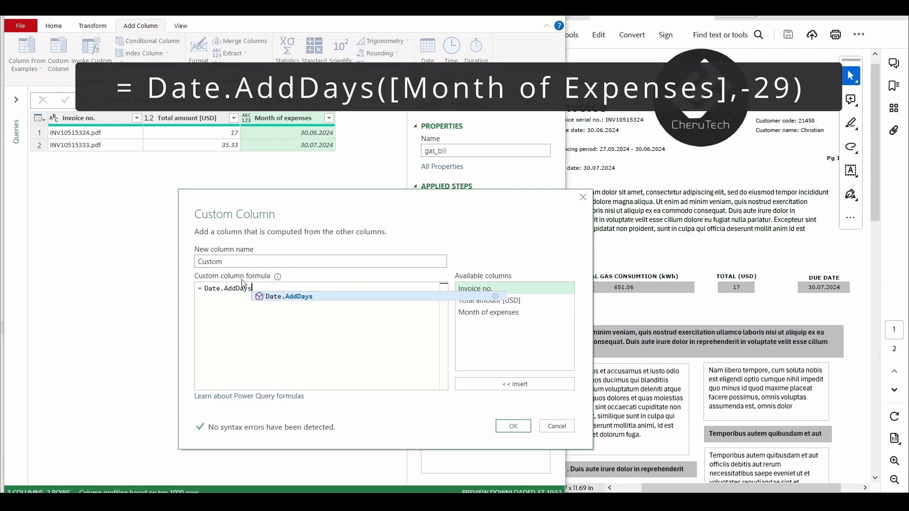
Complete the custom column formula as Date.AddDays([Month of expenses],-29) and create the column
text(([)
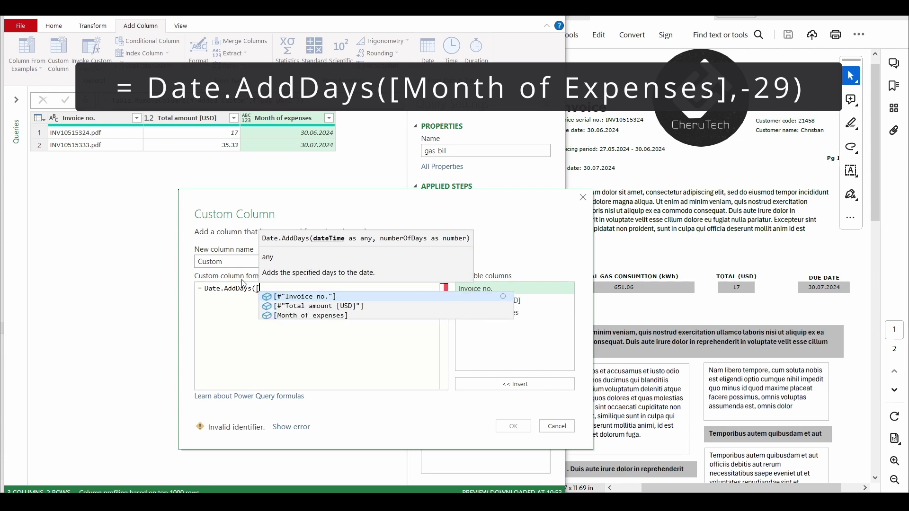
key(Down)
key(Down)
key(Tab)
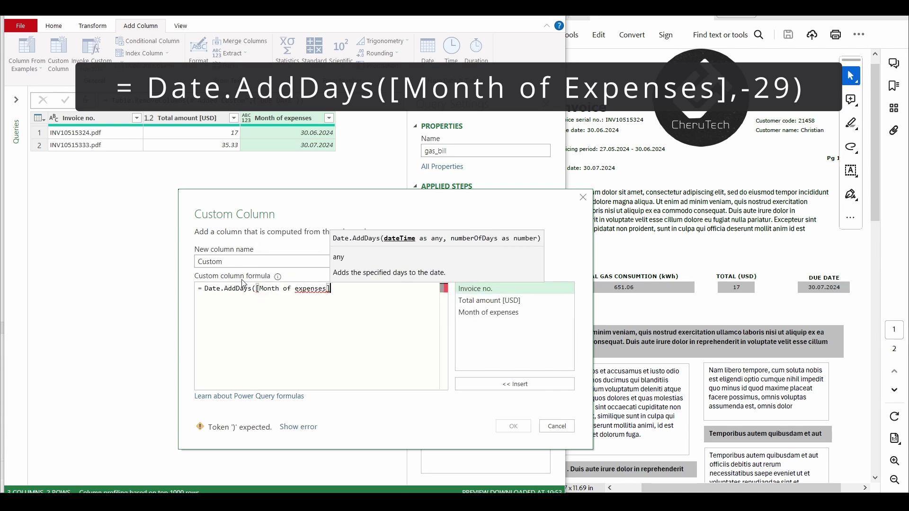
text(,-)
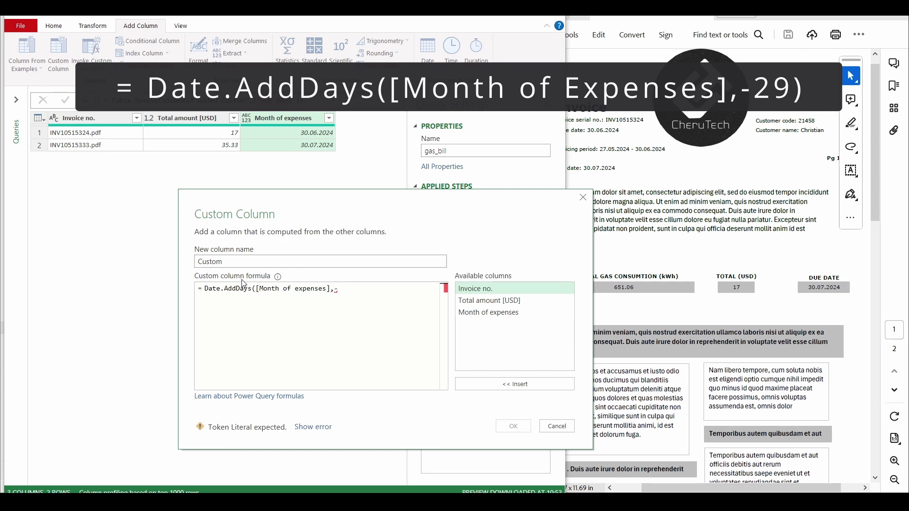
text(29))
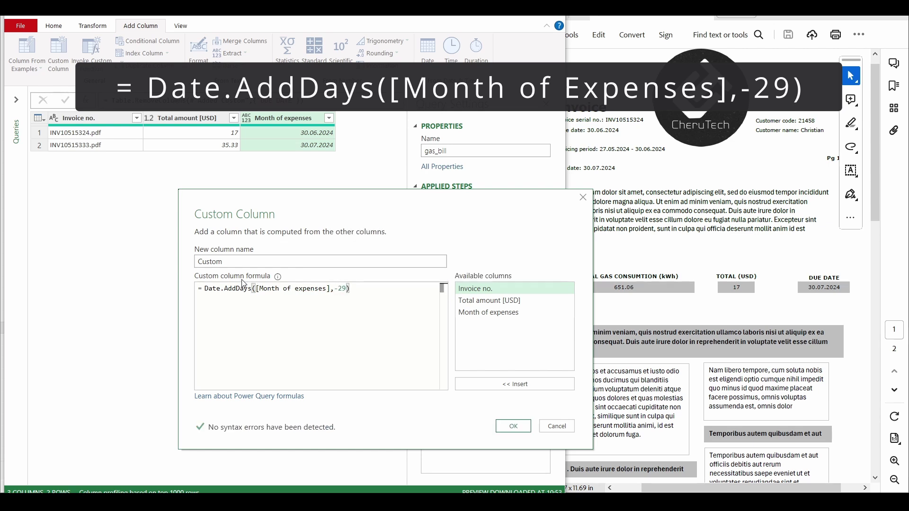
click(513, 426)
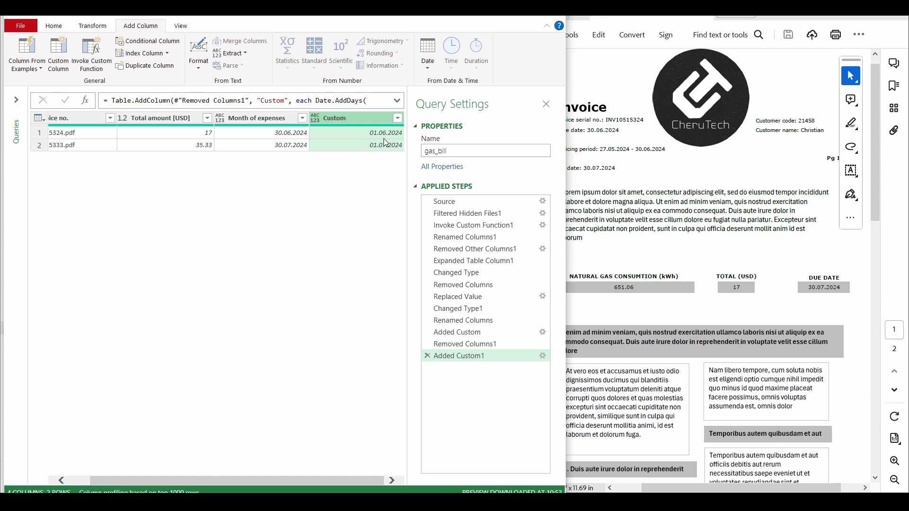
Remove the original Month of expenses column from the gas_bill query
click(264, 120)
right_click(258, 118)
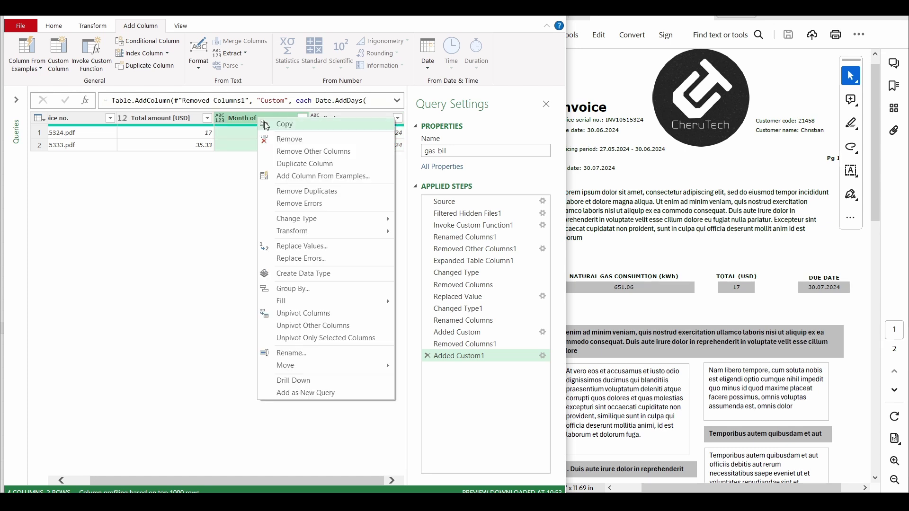
click(286, 139)
Rename the Custom column to "Month of expenses" and close and load the query into the workbook
double_click(284, 118)
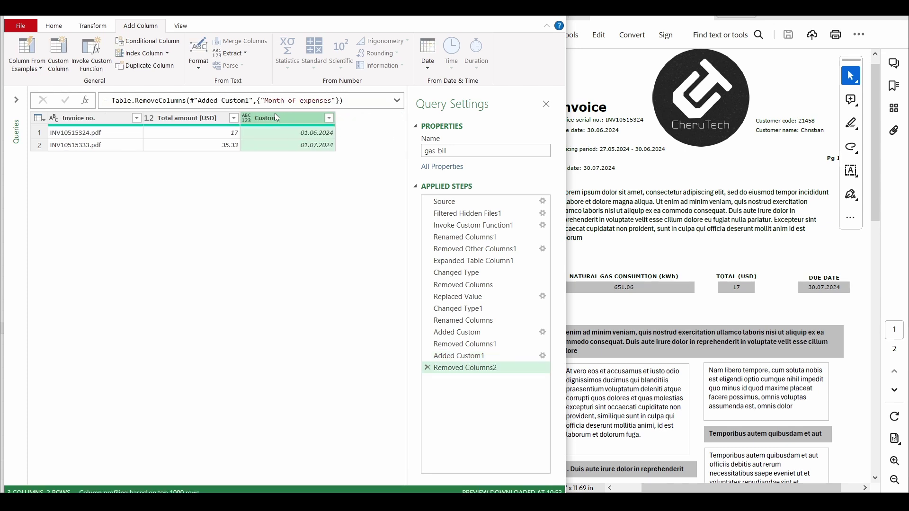
text(Month of expe)
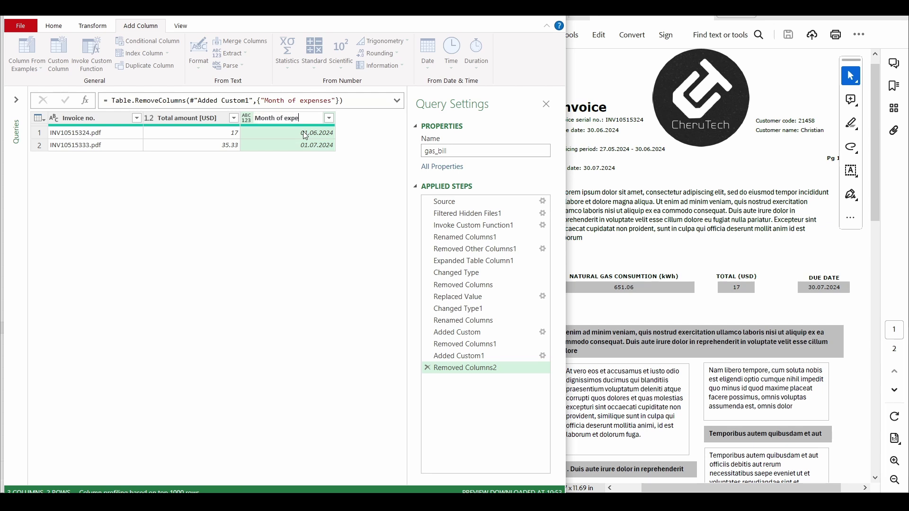
text(nses)
key(Return)
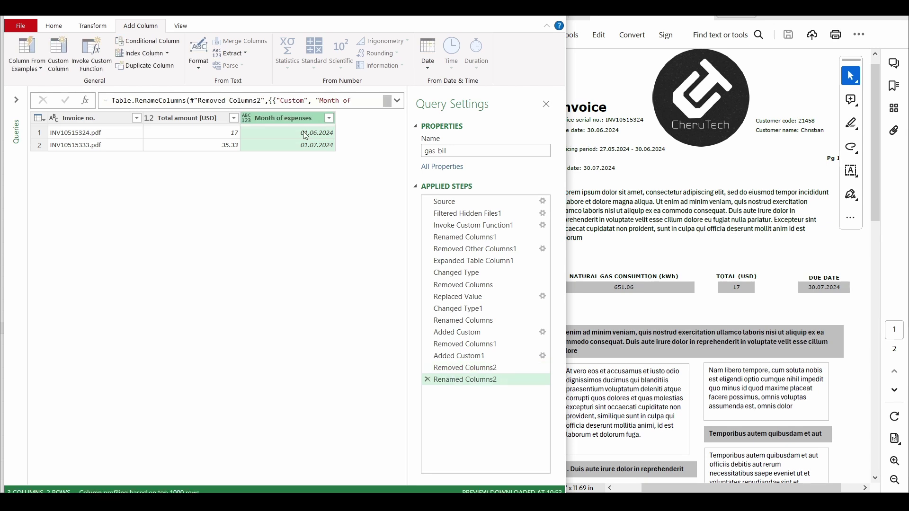
click(55, 29)
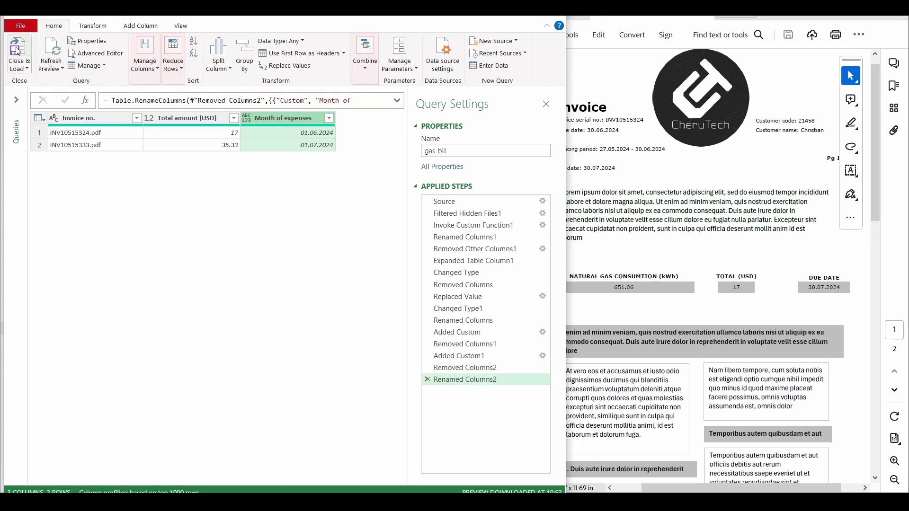
click(17, 50)
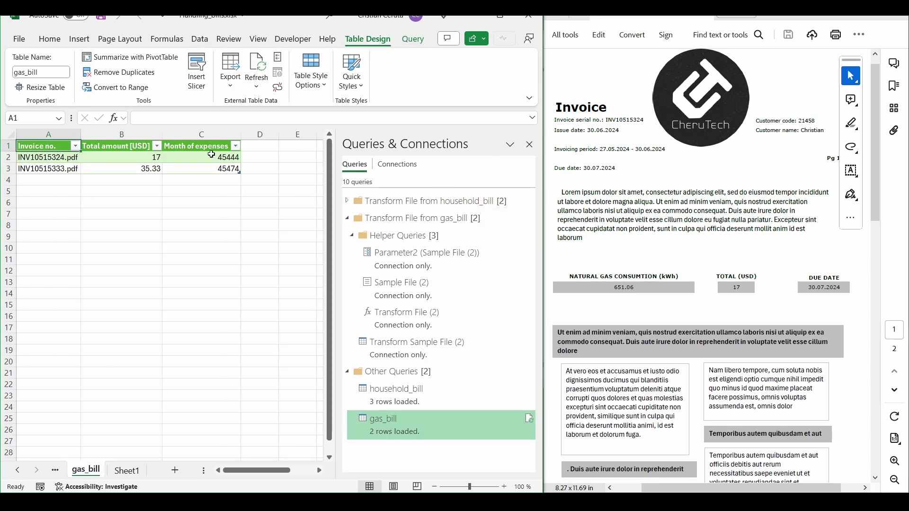
Format the Month of expenses column of the gas_bill table as Date and save the workbook
drag(217, 158, 222, 170)
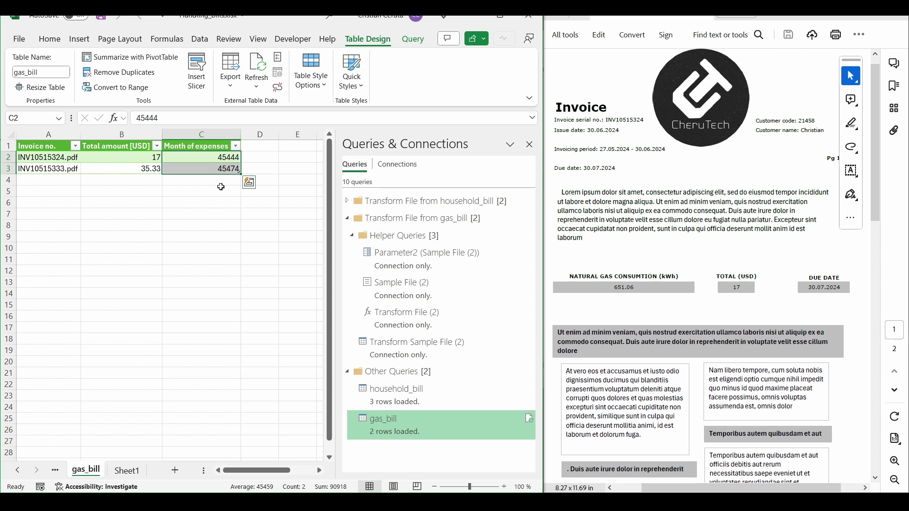
drag(222, 158, 222, 170)
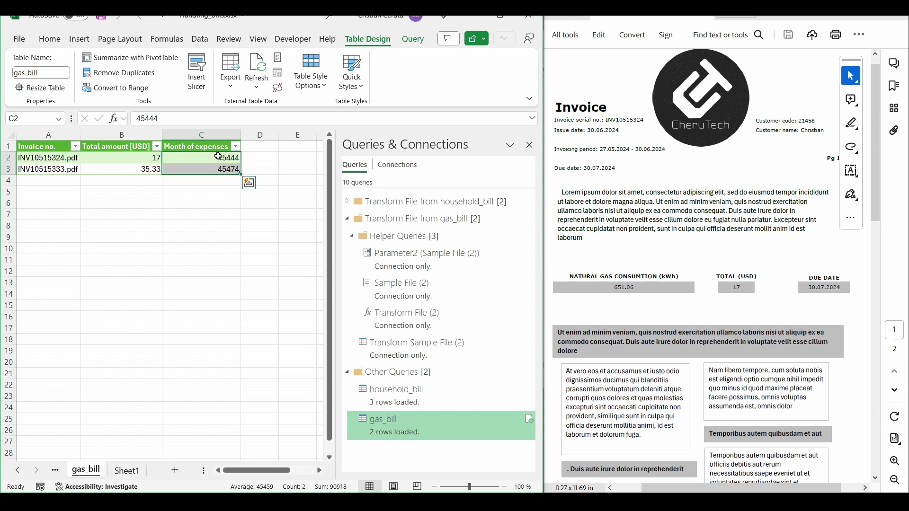
click(211, 135)
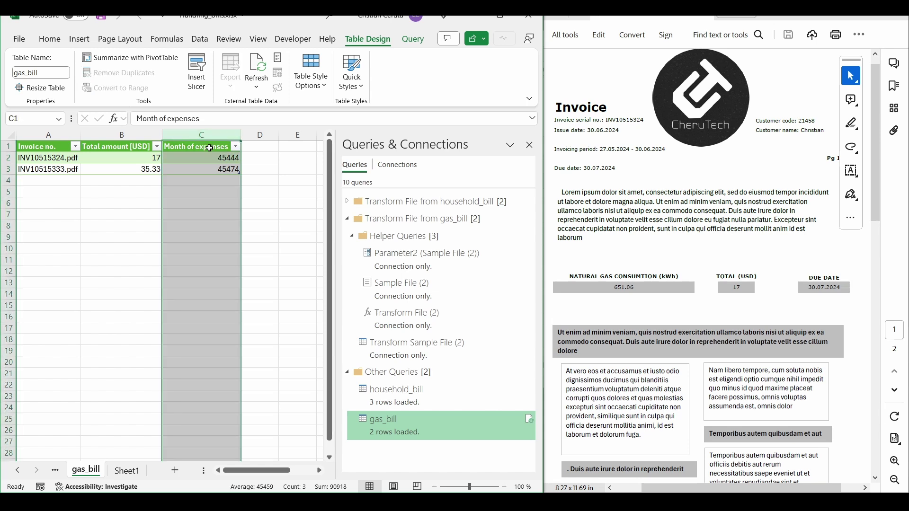
click(210, 149)
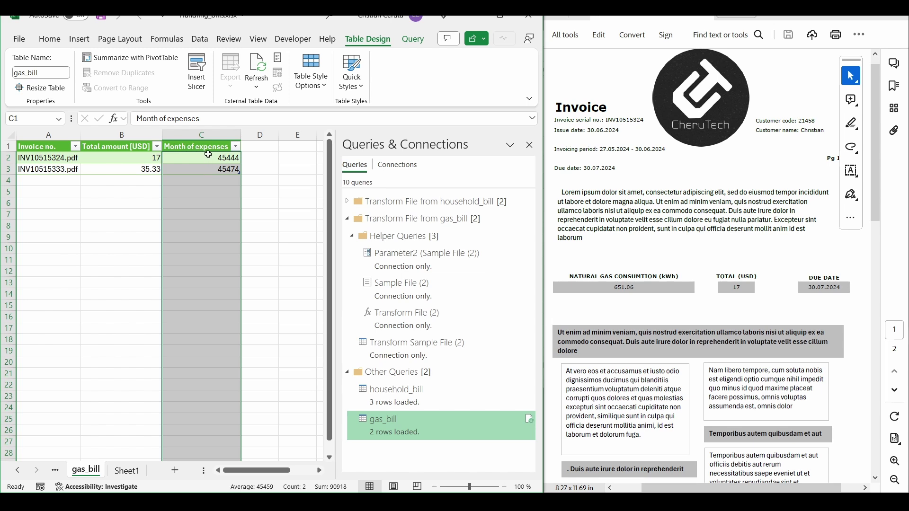
right_click(209, 157)
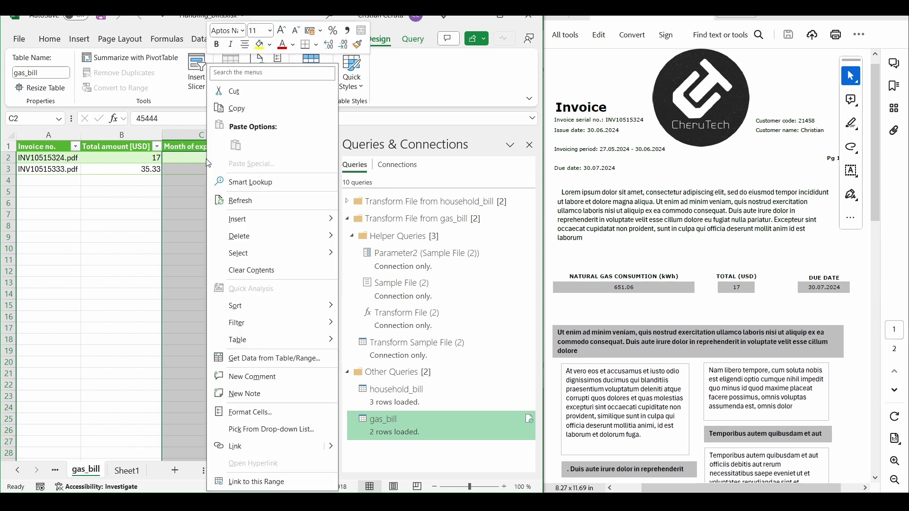
click(283, 415)
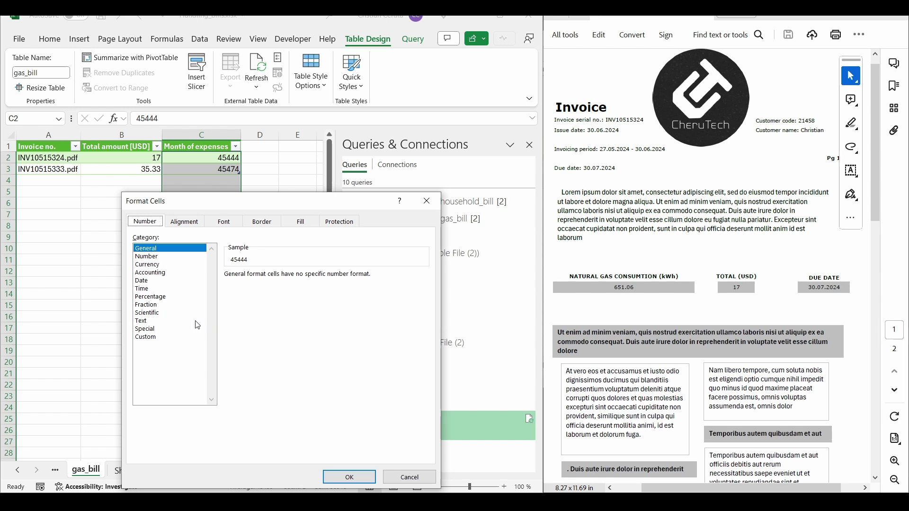
click(148, 281)
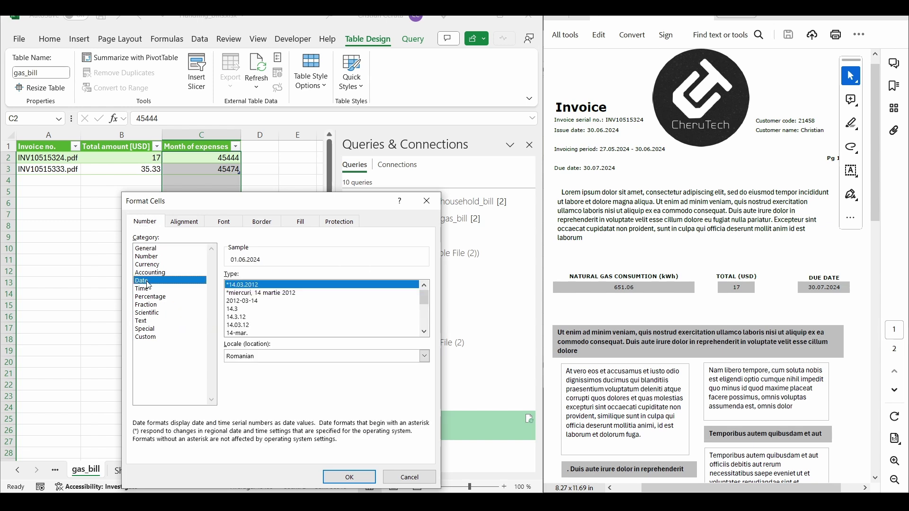
click(349, 476)
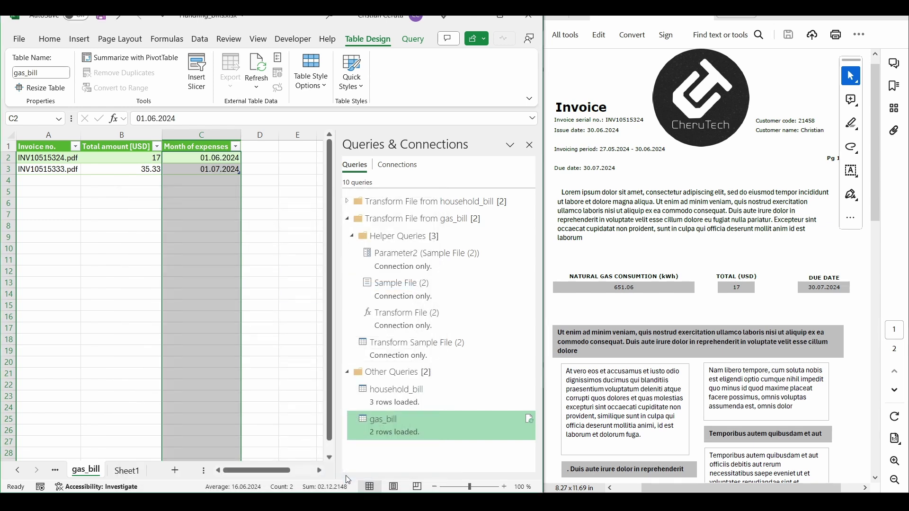
click(260, 191)
key(ctrl+s)
Switch to File Explorer and copy INV10515374.pdf from the add folder inside Handling PDFs in Power Query
click(208, 501)
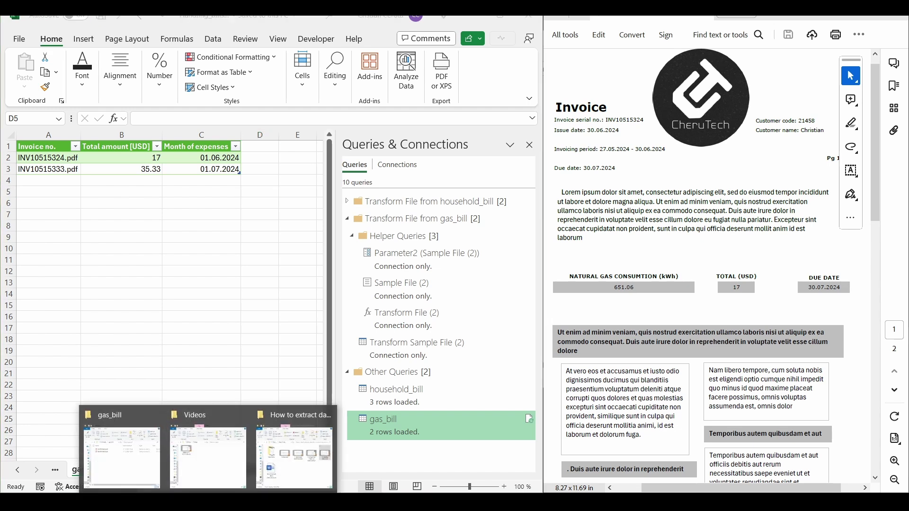
click(122, 449)
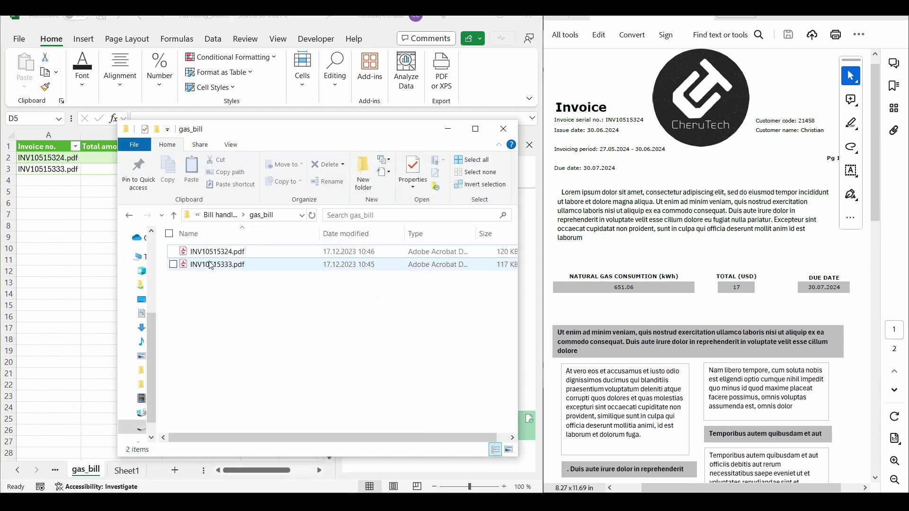
click(176, 216)
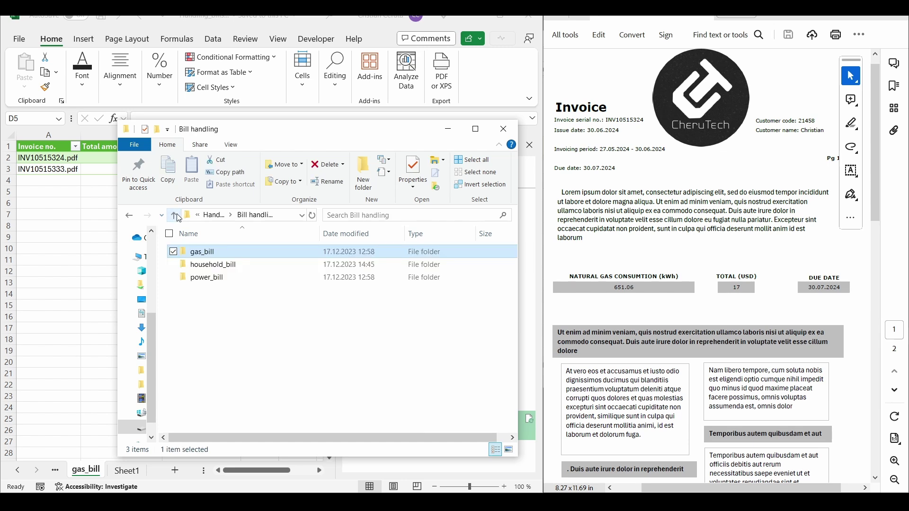
click(176, 217)
double_click(204, 252)
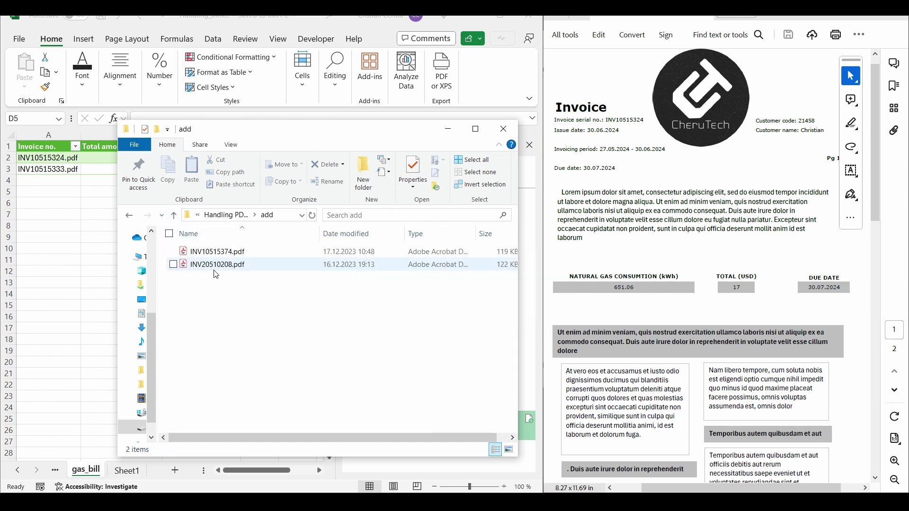
click(227, 256)
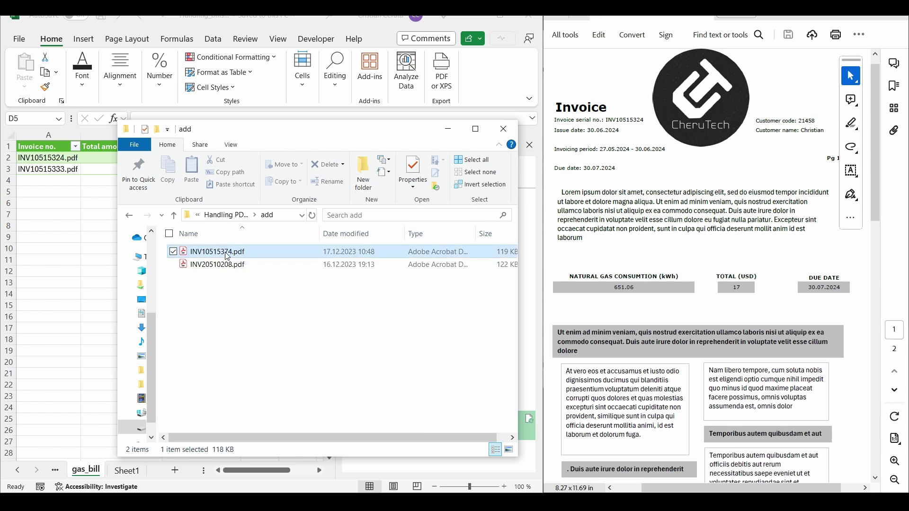
Paste the copied invoice PDF into the gas_bill folder inside Bill handling
click(173, 216)
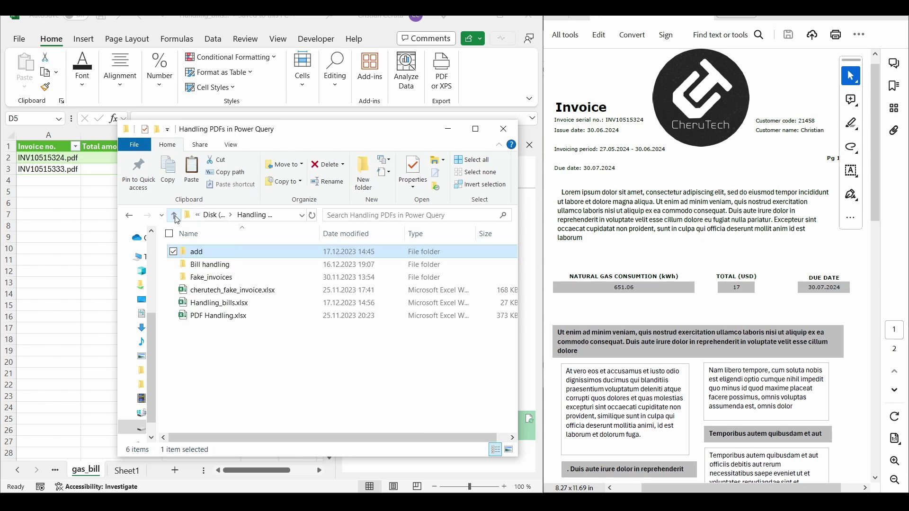
double_click(203, 263)
double_click(202, 256)
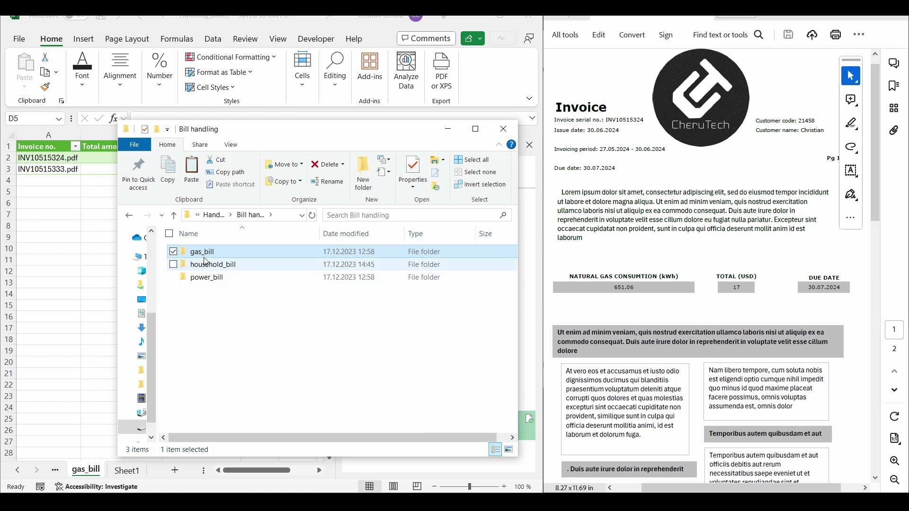
key(ctrl+v)
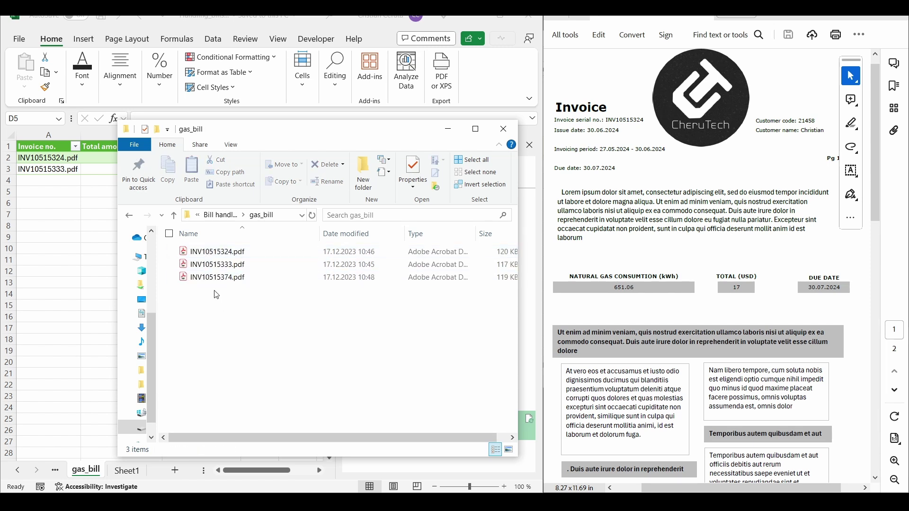
Close the gas_bill folder window and refresh all queries in the workbook to load the added invoice
key(ctrl+w)
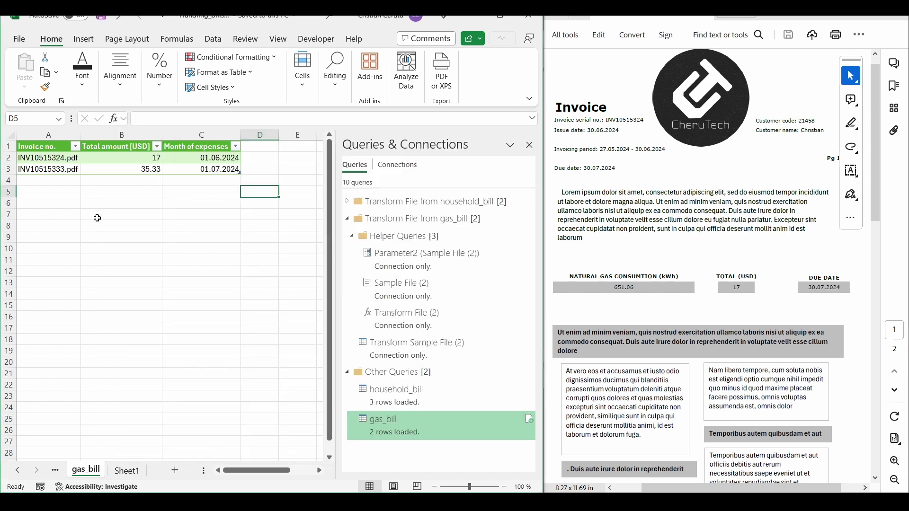
click(212, 42)
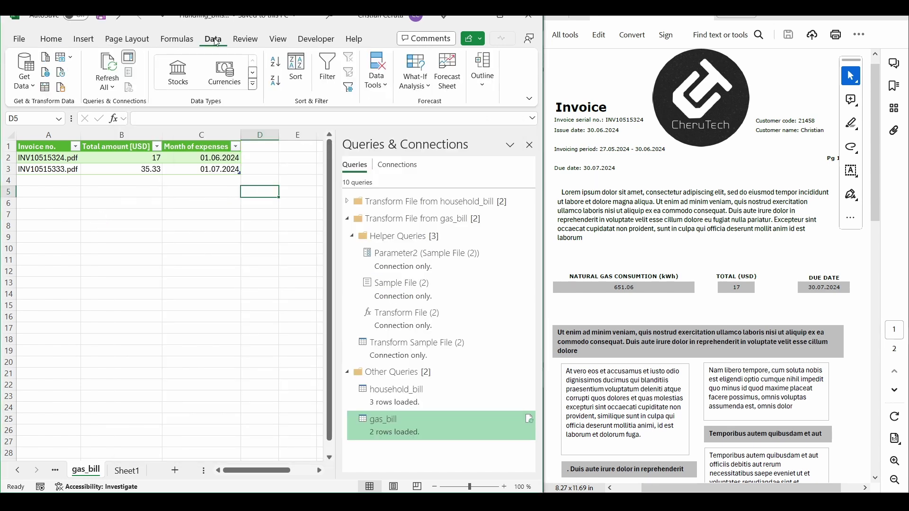
click(105, 66)
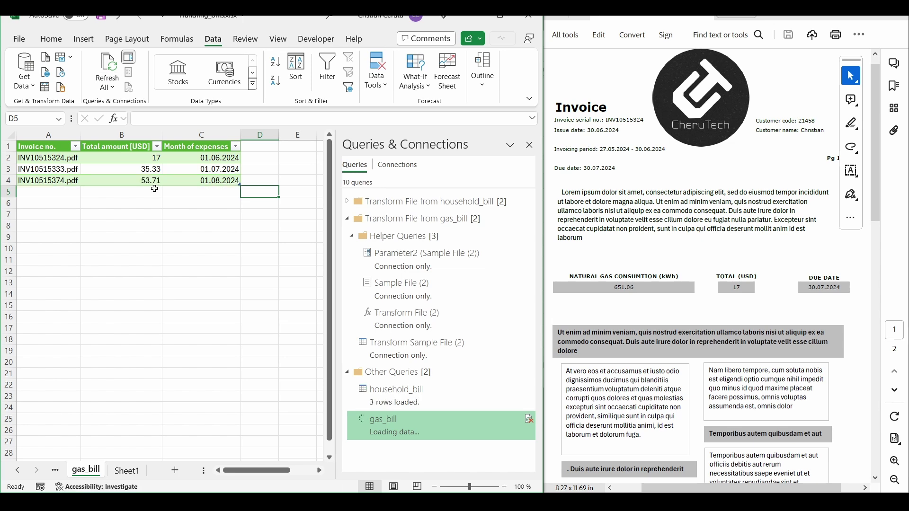
drag(43, 182, 202, 190)
click(204, 195)
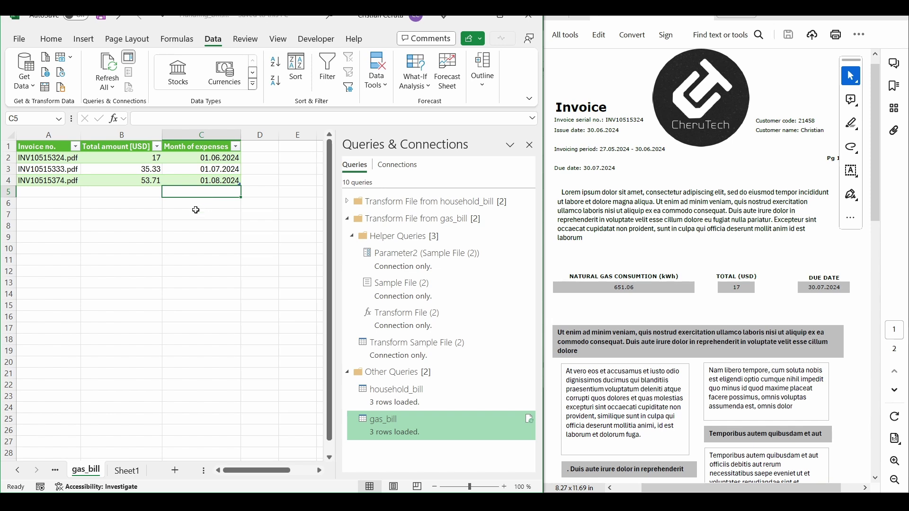
click(197, 207)
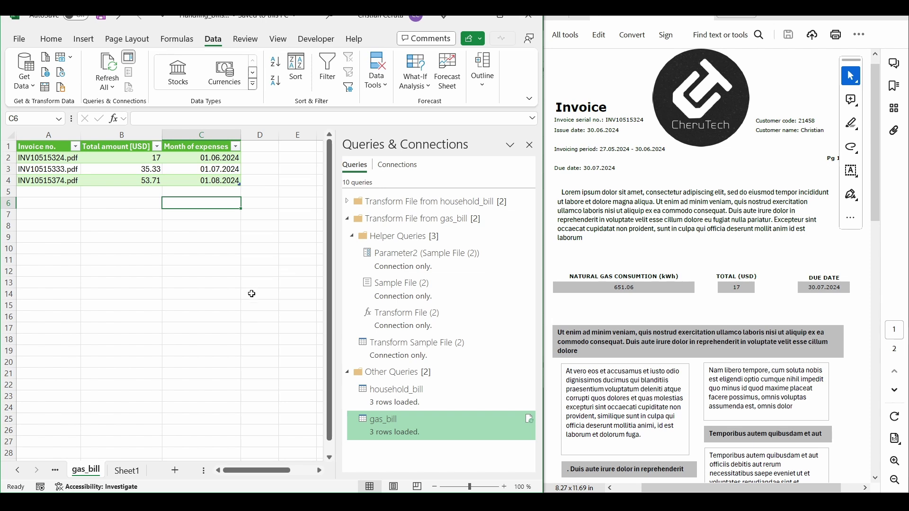
Open INV20510145.pdf from the power_bill folder inside Bill handling and examine its invoice layout, total and due date
mouse_move(221, 502)
click(113, 478)
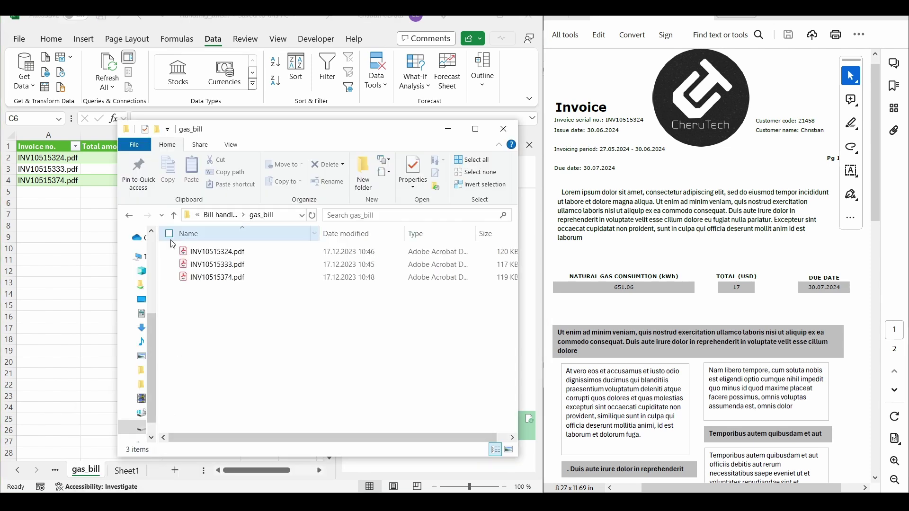
click(174, 215)
double_click(198, 276)
click(229, 256)
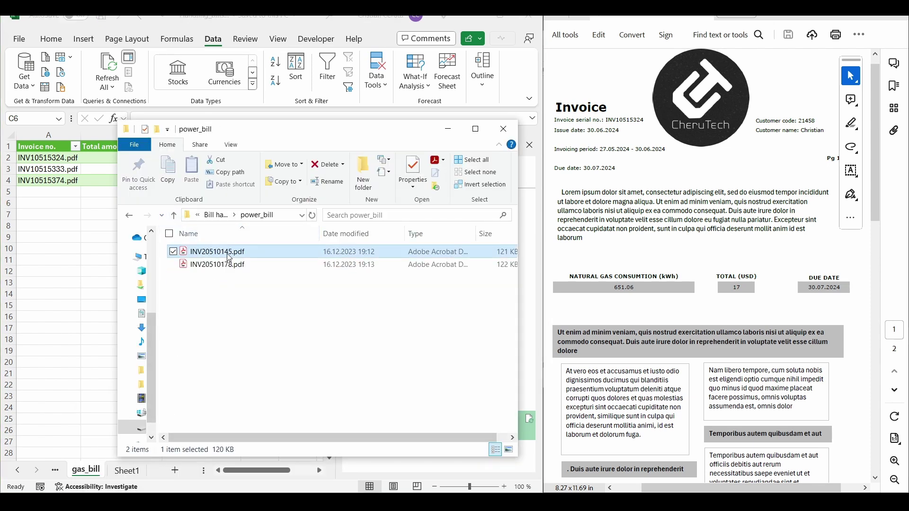
double_click(229, 256)
click(695, 63)
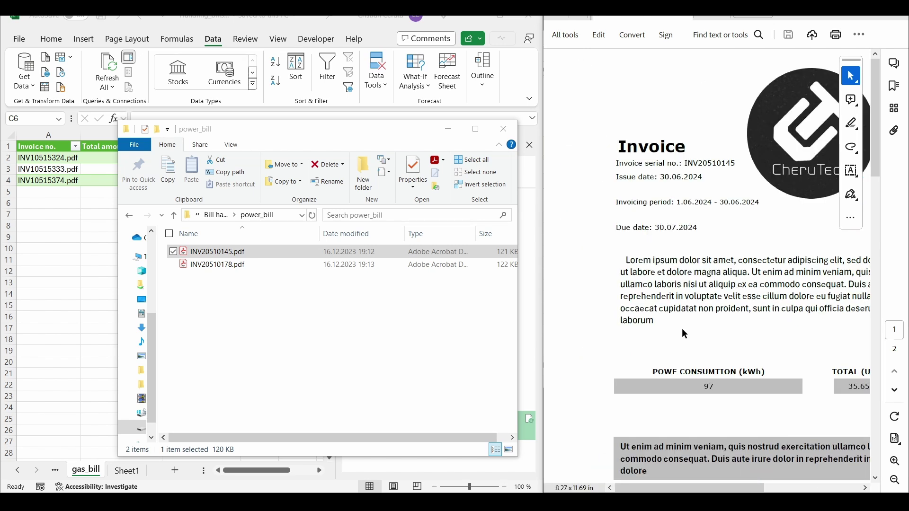
scroll(703, 493, down, 4)
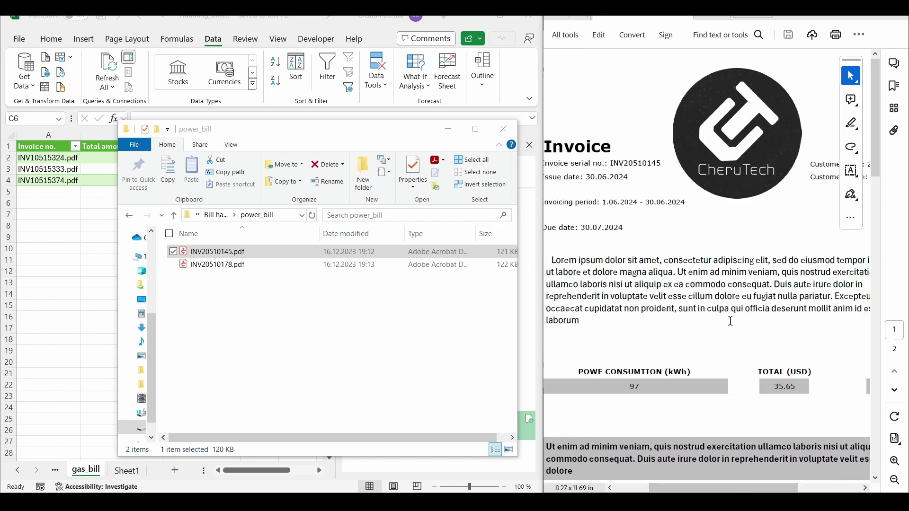
drag(719, 488, 750, 488)
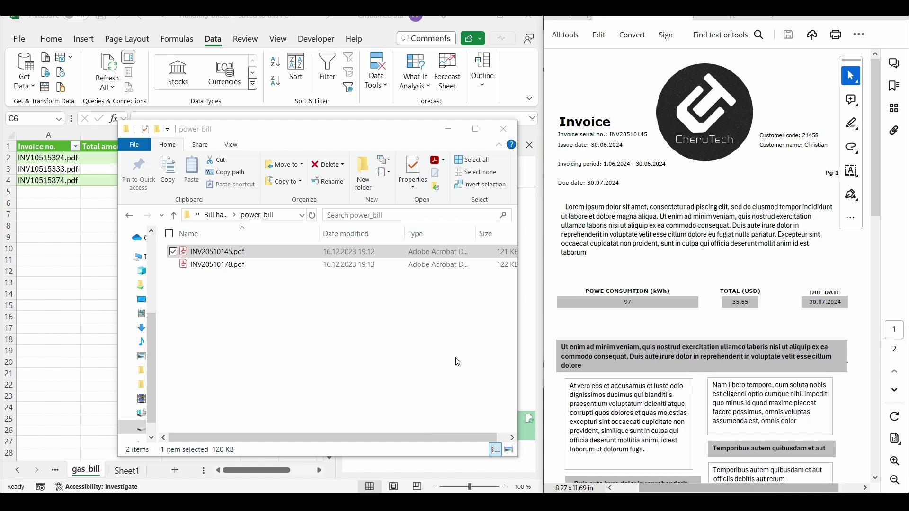
click(448, 129)
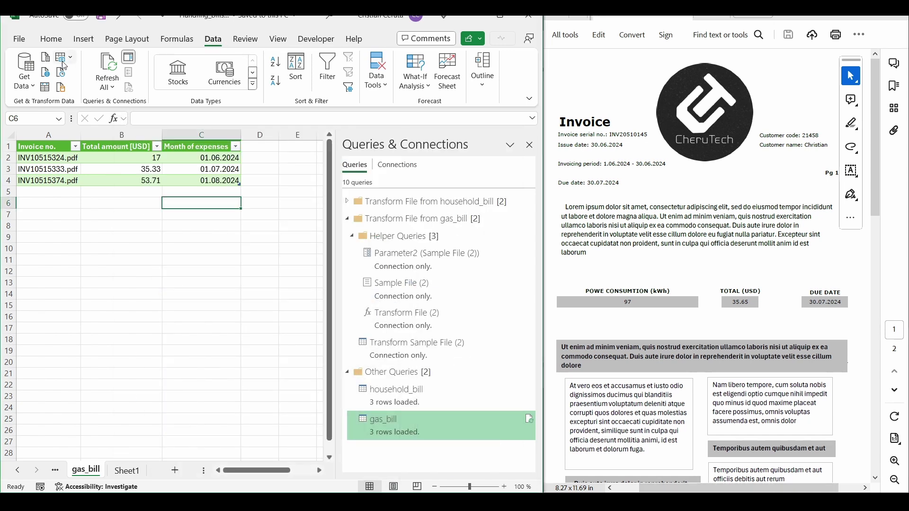
Start a data import from a folder, choosing the power_bill folder inside Bill handling as the source
click(24, 70)
mouse_move(61, 105)
click(192, 224)
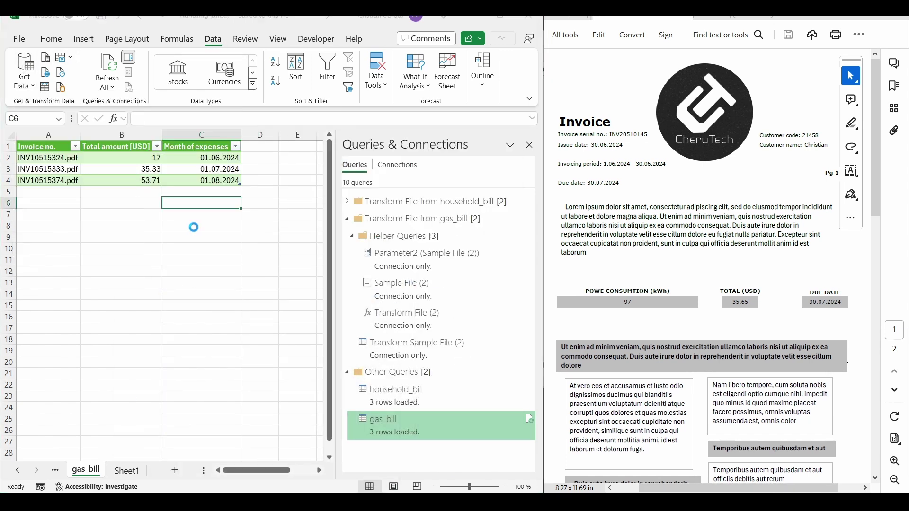
click(168, 192)
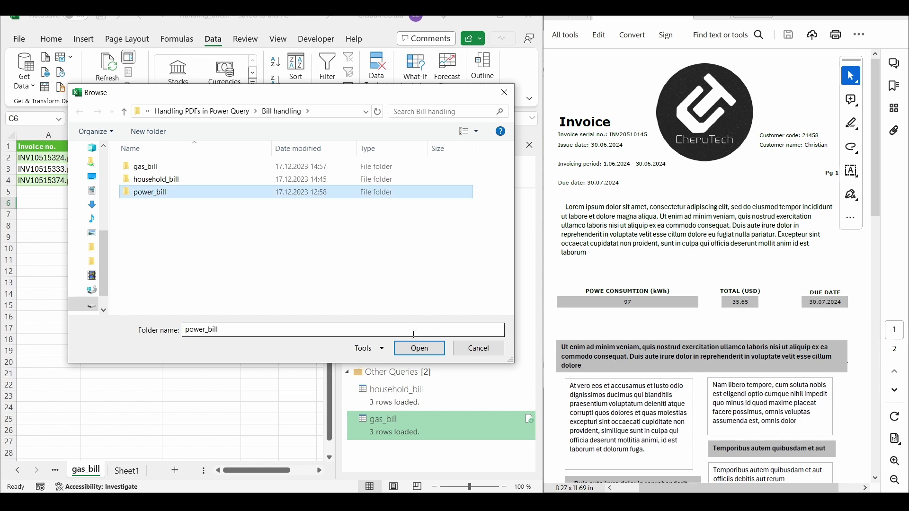
click(426, 349)
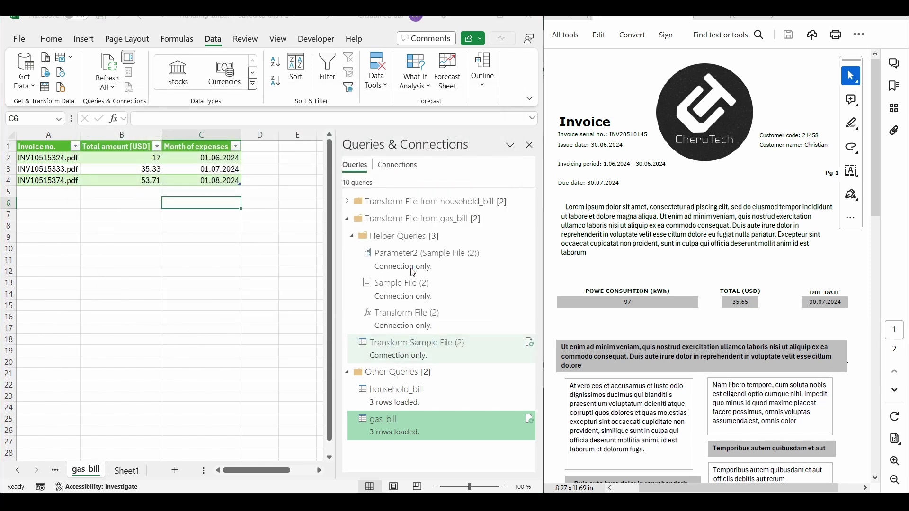
Combine and transform the power_bill PDFs, extracting Table001 (Page 1) from each file
click(533, 417)
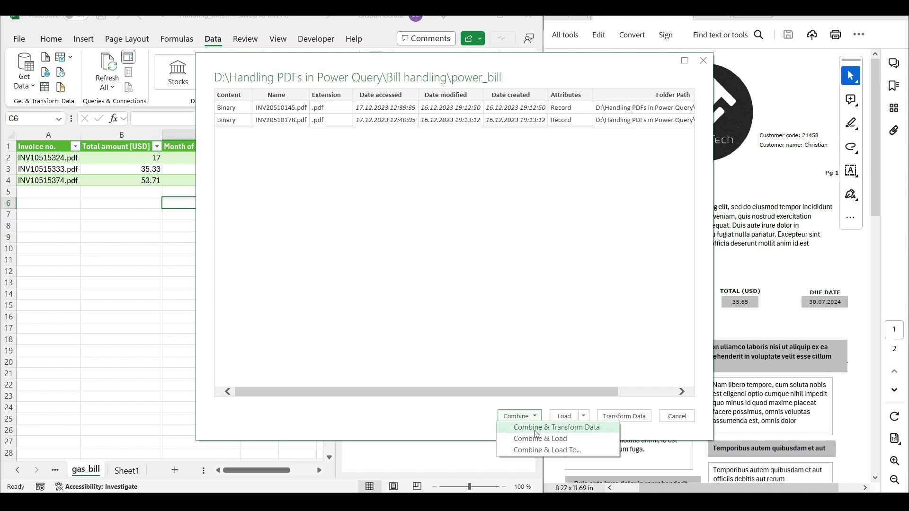
click(535, 429)
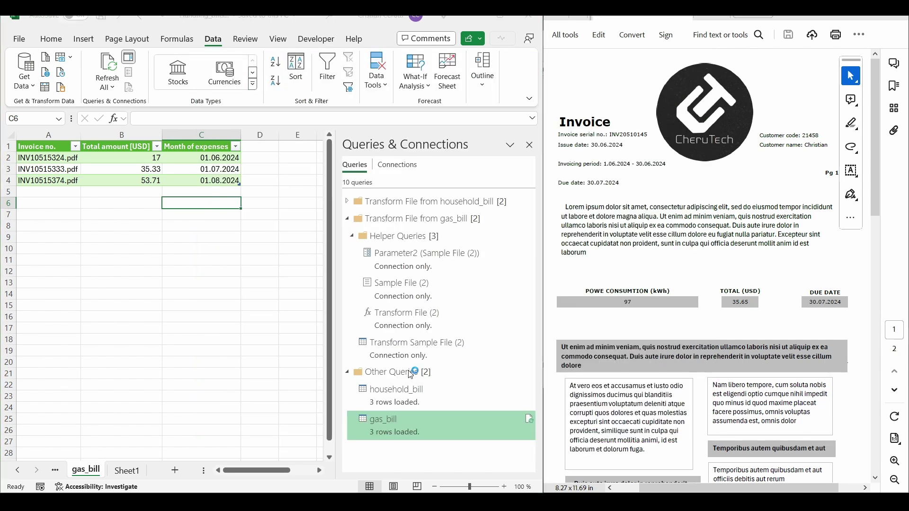
drag(452, 49, 336, 45)
click(162, 172)
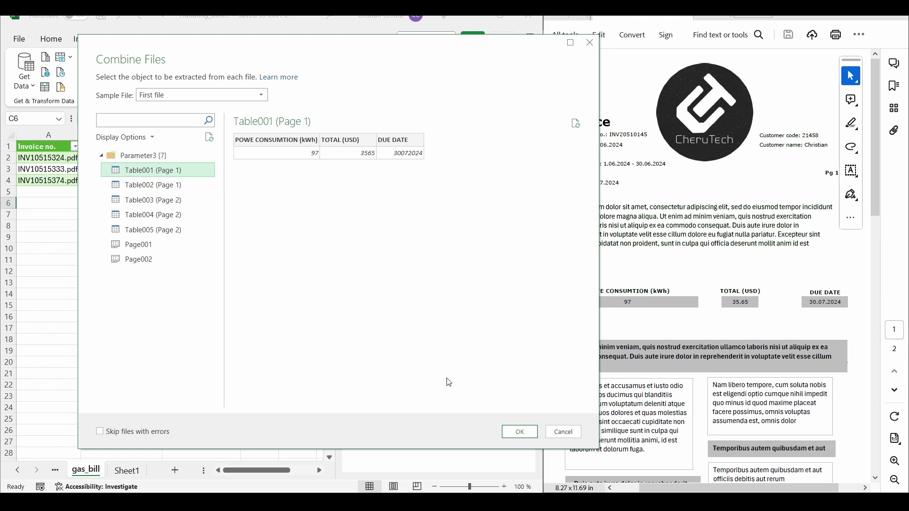
click(520, 431)
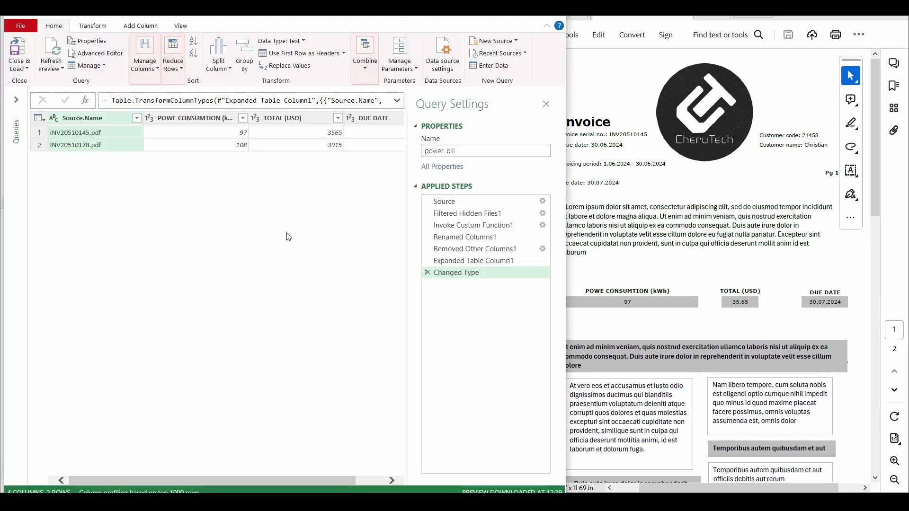
Delete the automatic Changed Type step from the power_bill query and remove the POWE CONSUMTION (kWh) column
click(428, 274)
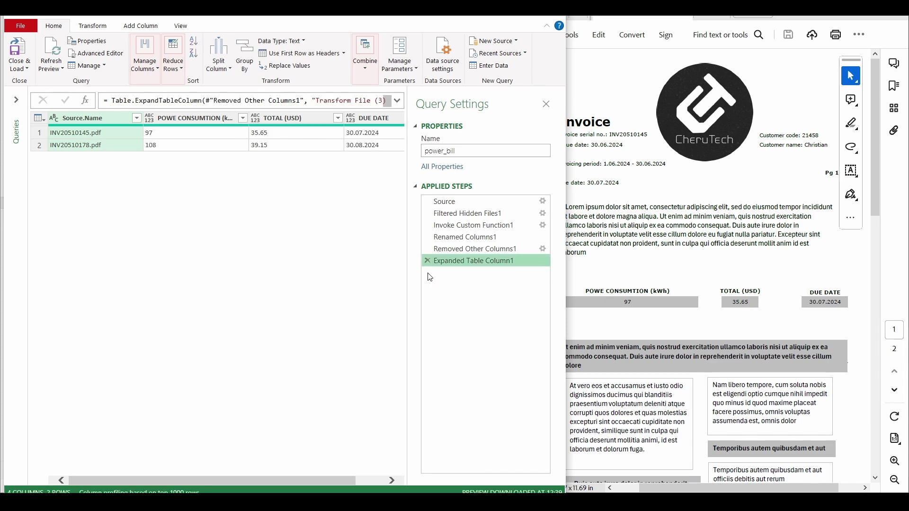
right_click(190, 118)
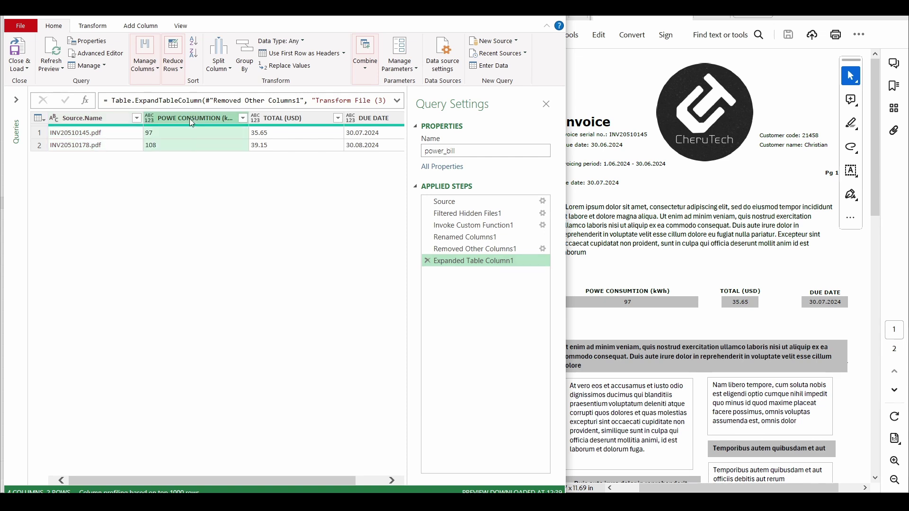
click(208, 140)
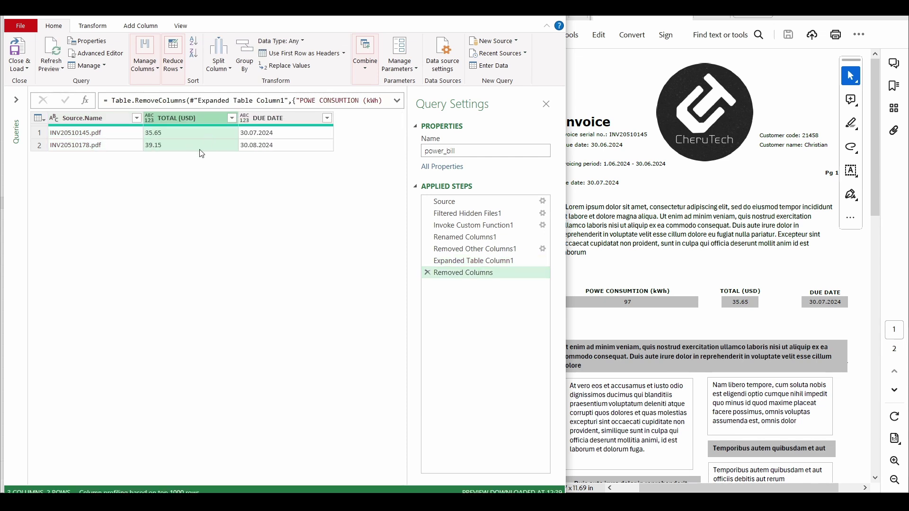
Rename the Source.Name column to "Invoice no." and the TOTAL (USD) column to "Total amount [USD]"
click(103, 121)
double_click(104, 121)
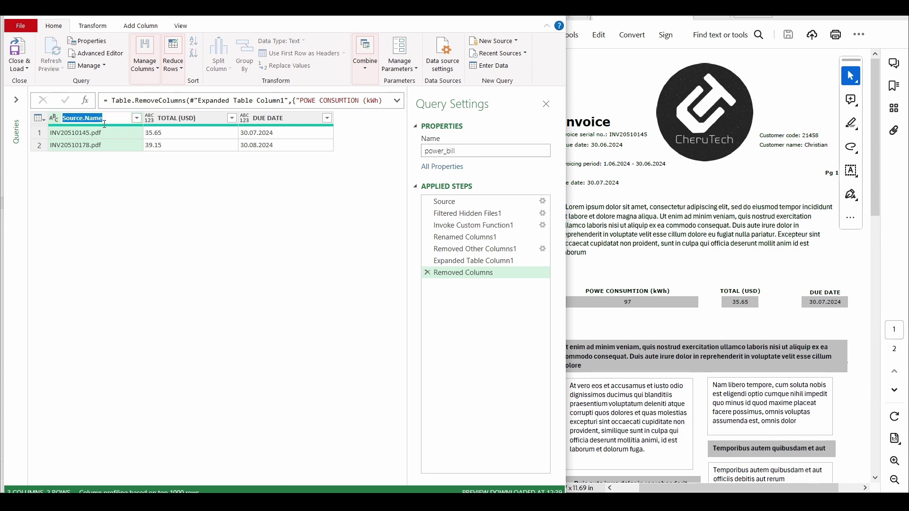
text(Invoice no.)
key(Return)
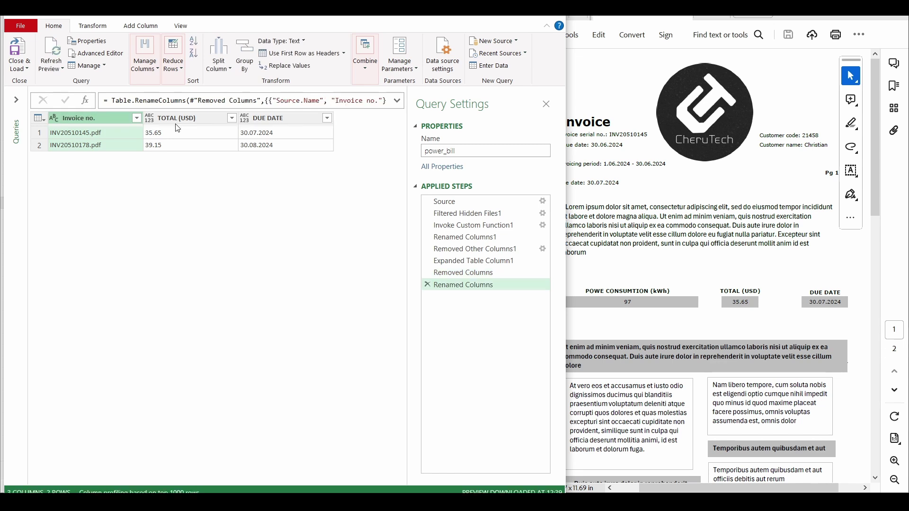
click(195, 121)
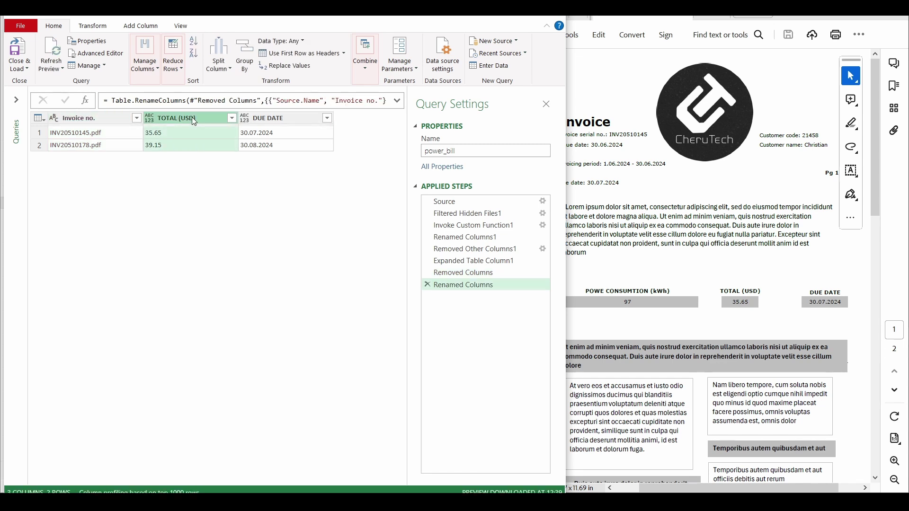
double_click(194, 122)
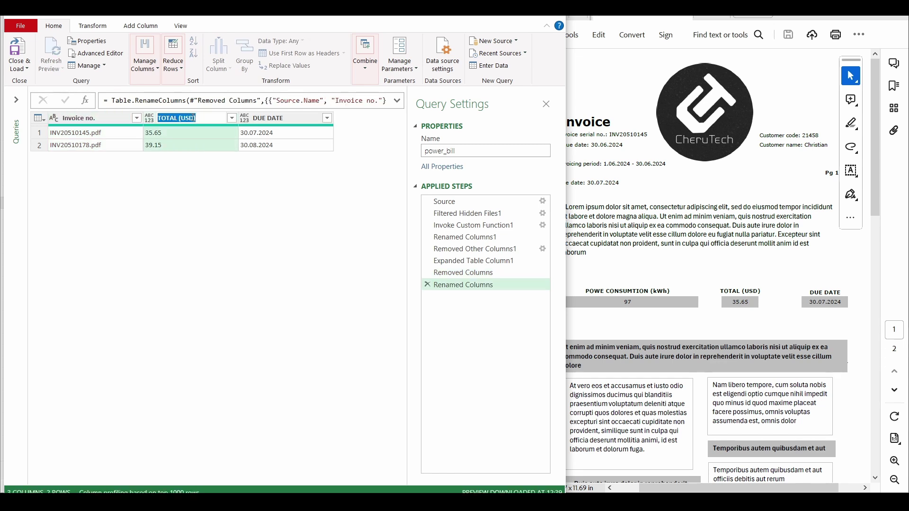
text(Total amount [USD)
key(Return)
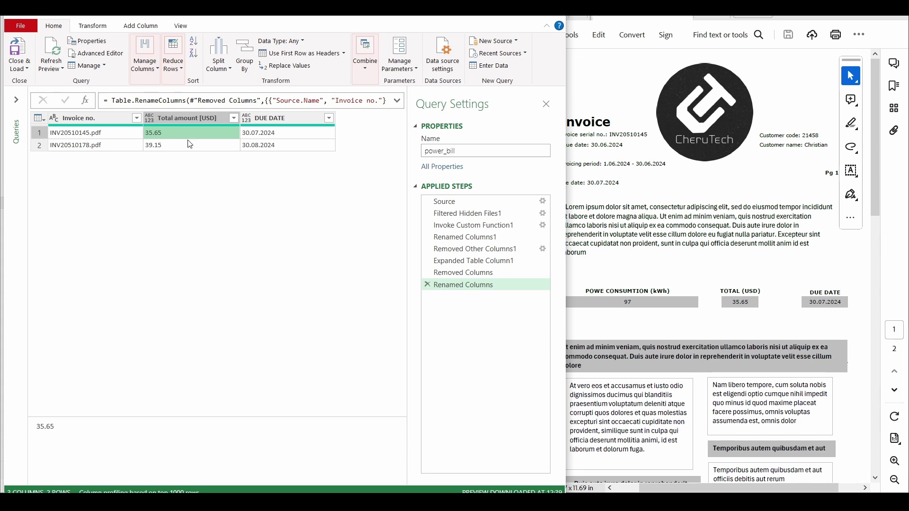
Replace "." with "," in the values of the Total amount [USD] column
right_click(177, 122)
mouse_move(283, 214)
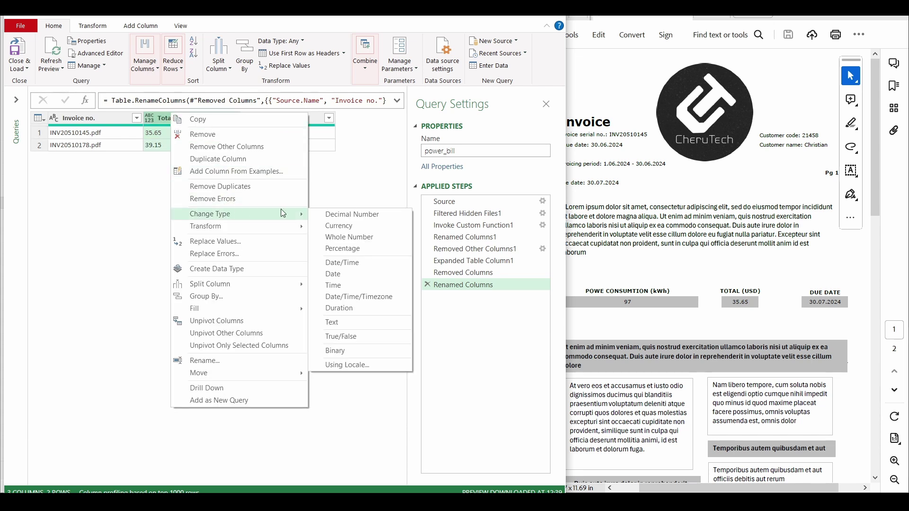
click(257, 245)
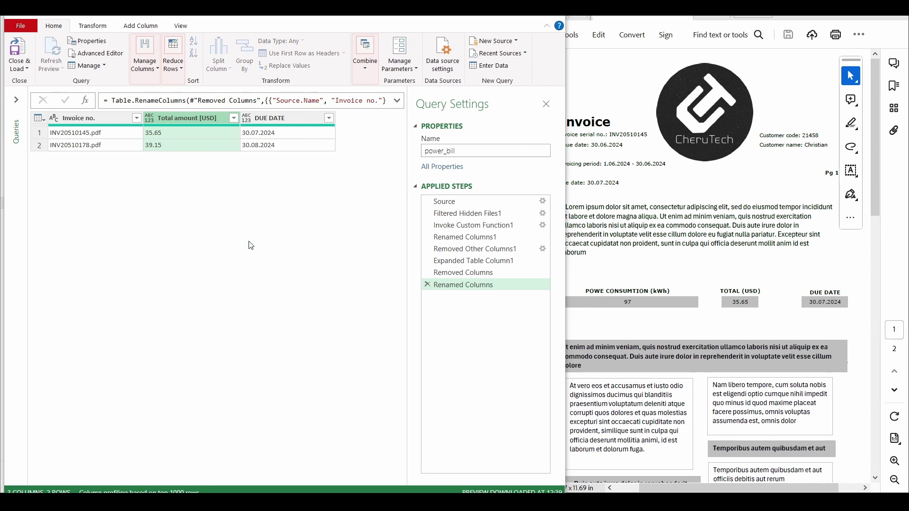
text(.)
click(306, 258)
text(,)
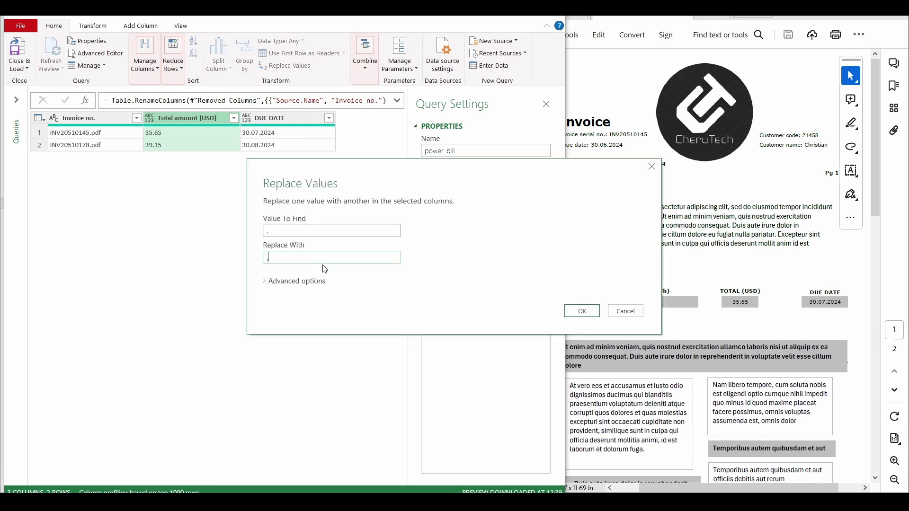
click(572, 311)
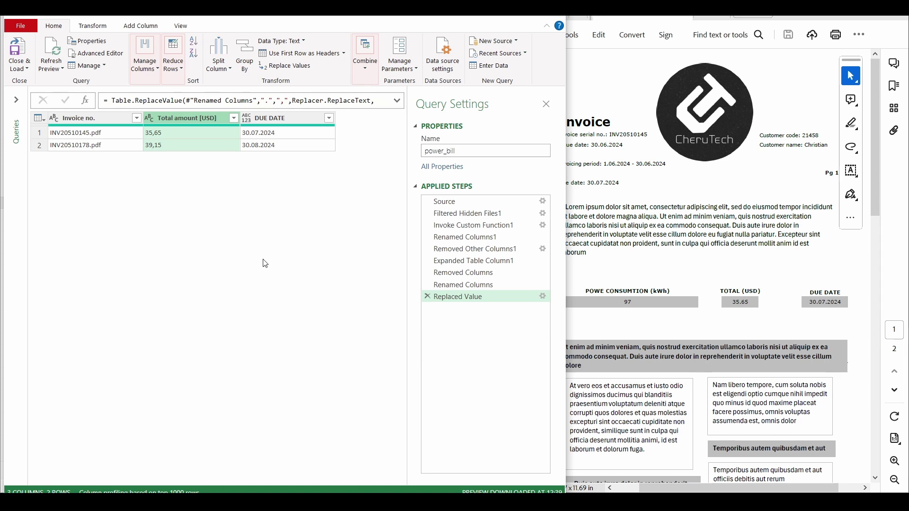
Change the data type of the DUE DATE column to Date
click(266, 121)
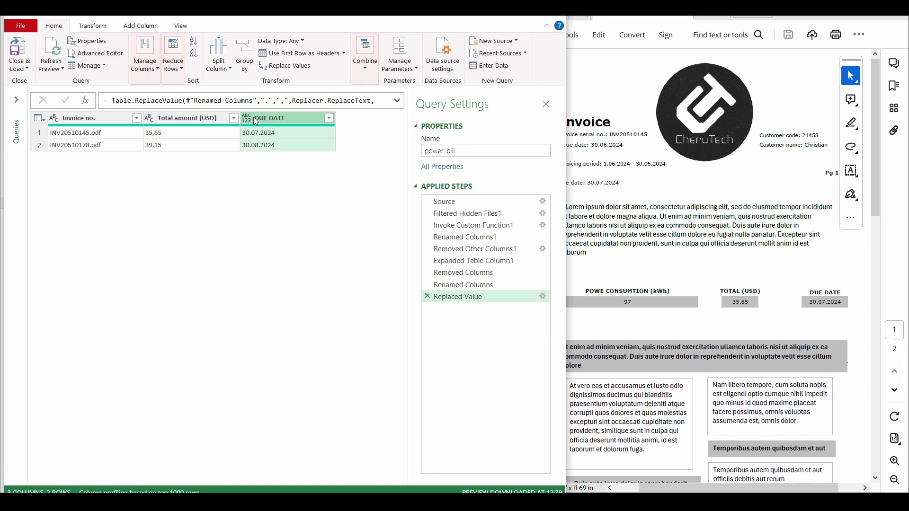
click(249, 116)
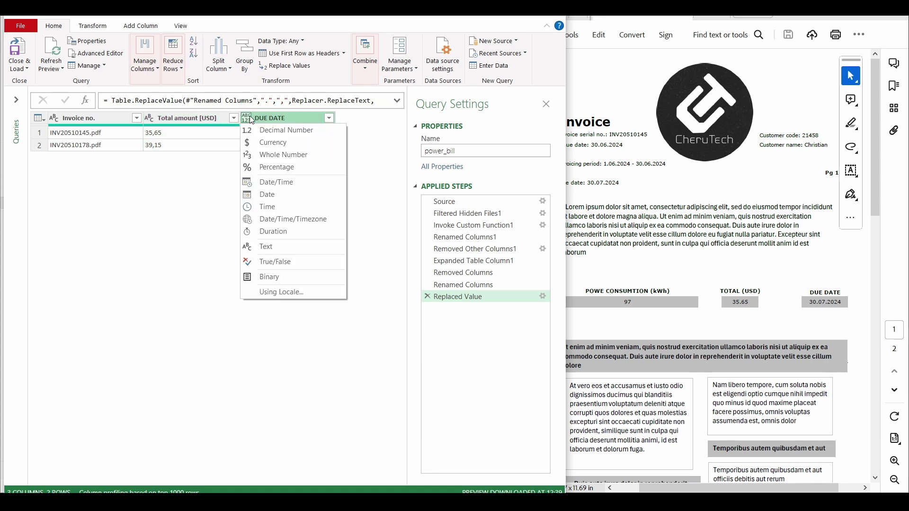
click(277, 193)
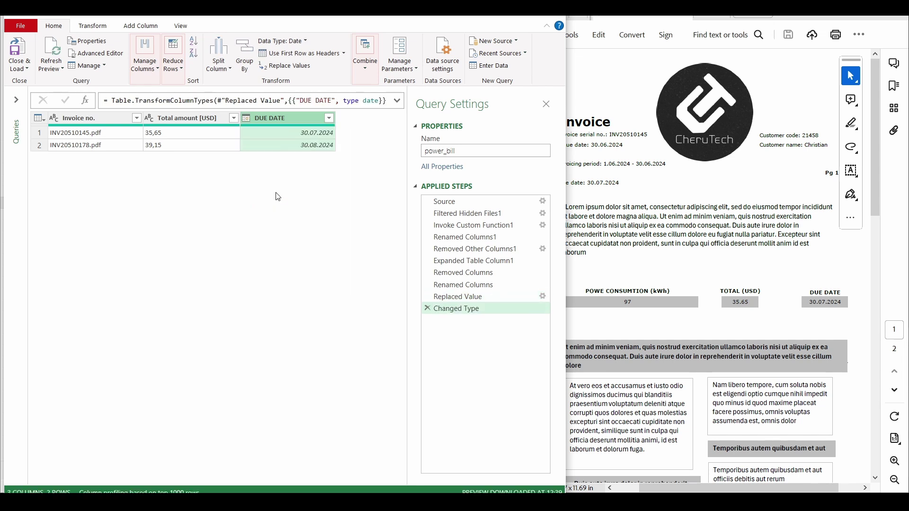
Add a custom column to the power_bill query with the formula = Date.AddMonths([DUE DATE],-1)
click(138, 25)
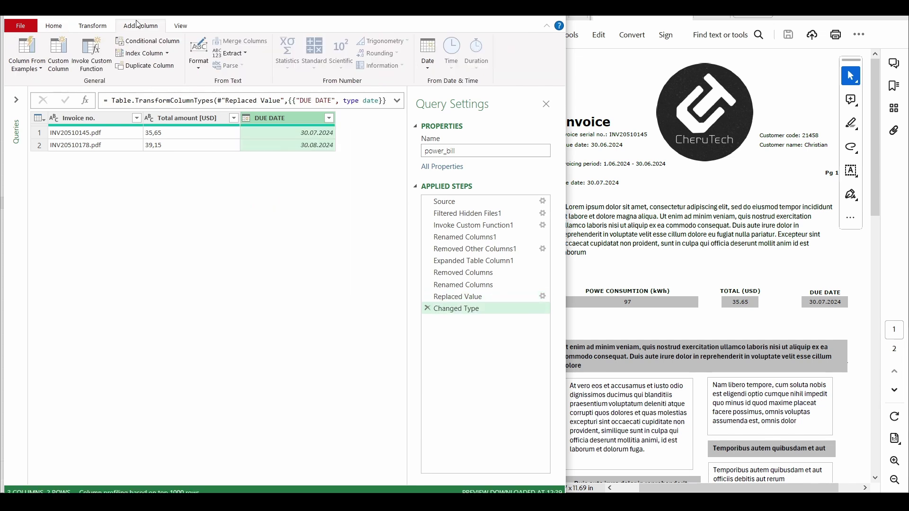
click(59, 54)
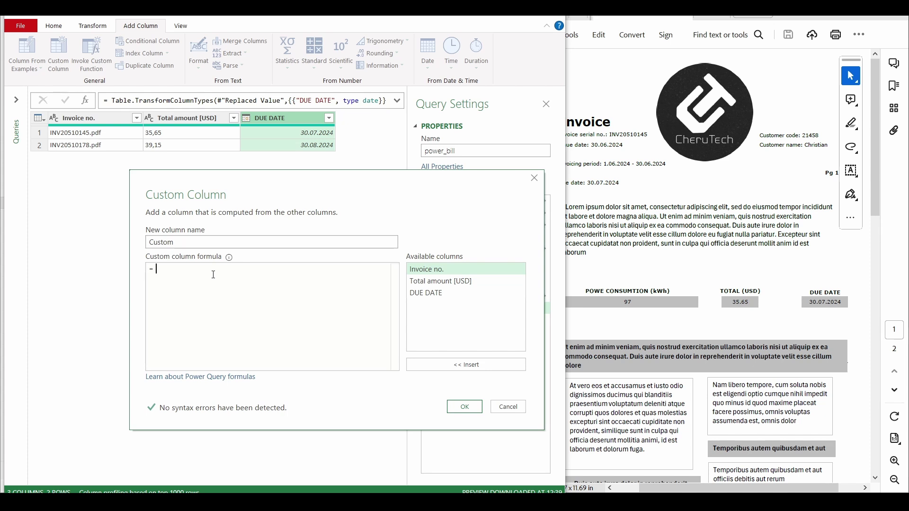
text(Da)
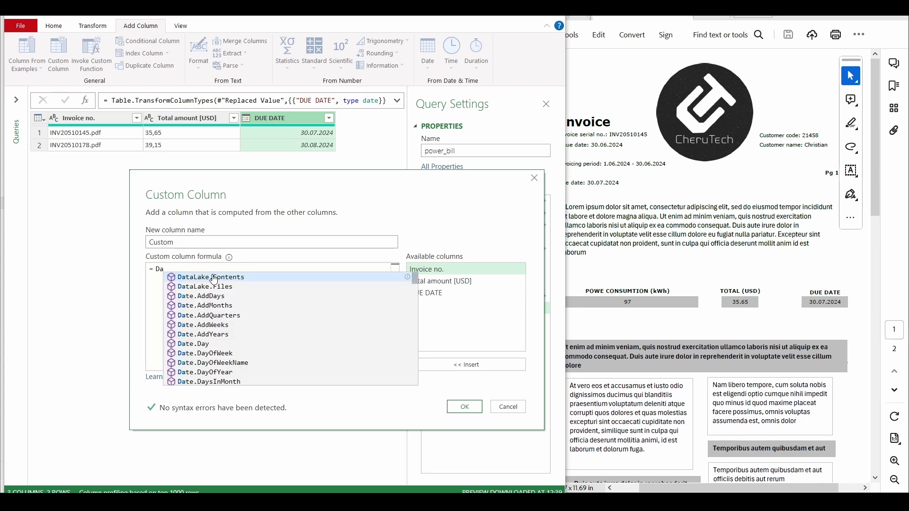
text(te.Ad)
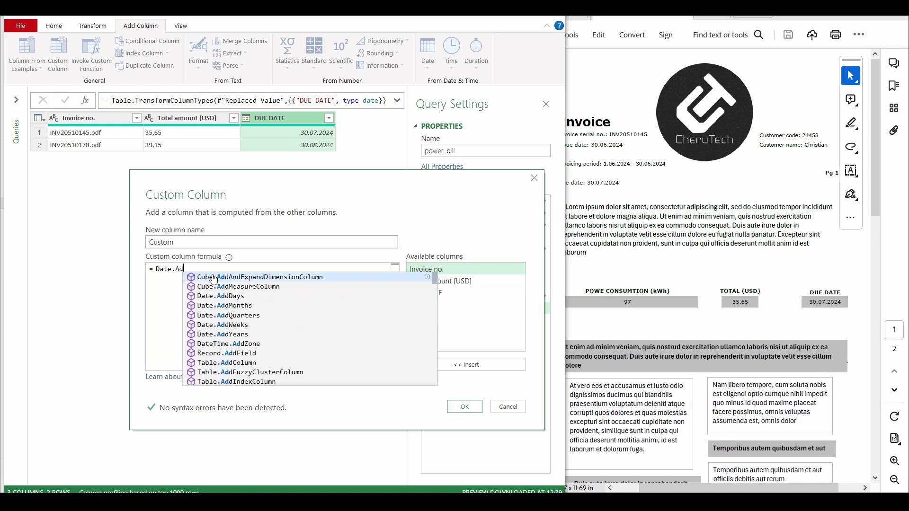
text(dMonth)
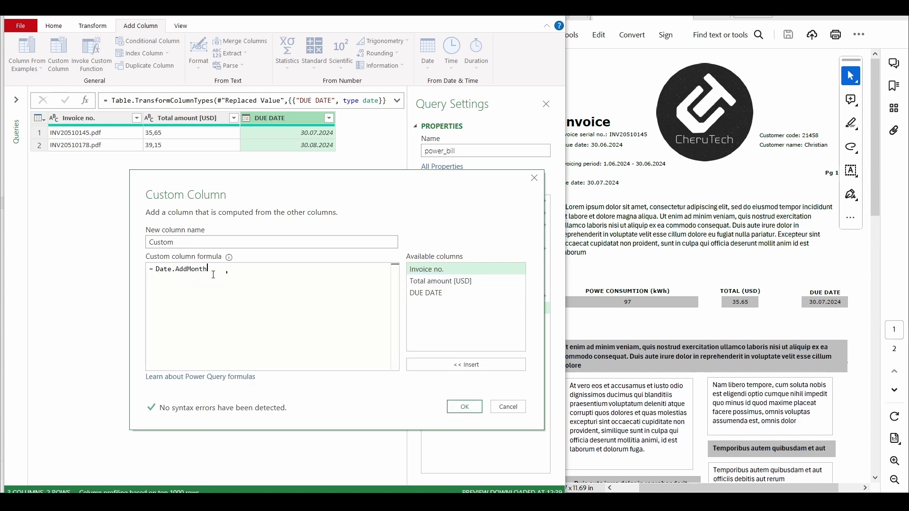
key(Tab)
mouse_move(171, 271)
mouse_down()
mouse_move(227, 271)
mouse_move(157, 270)
mouse_up()
key(BackSpace)
click(233, 267)
text(()
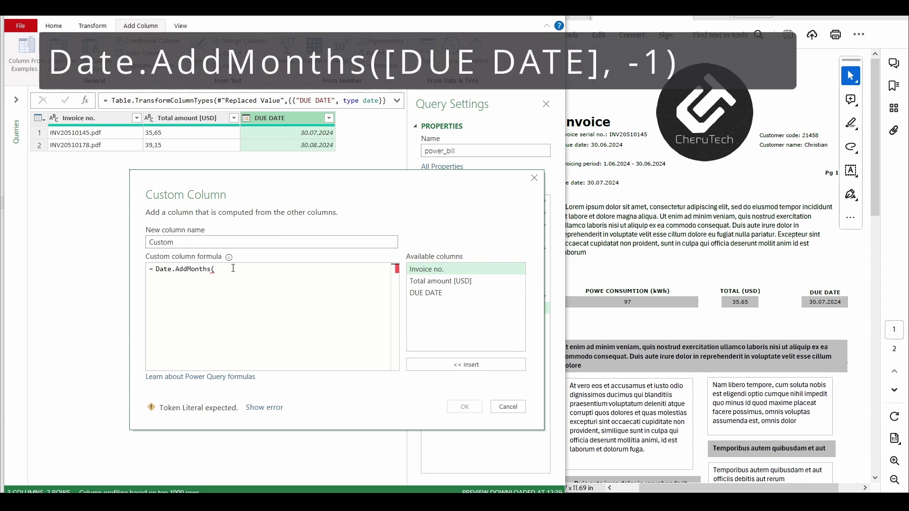
text([)
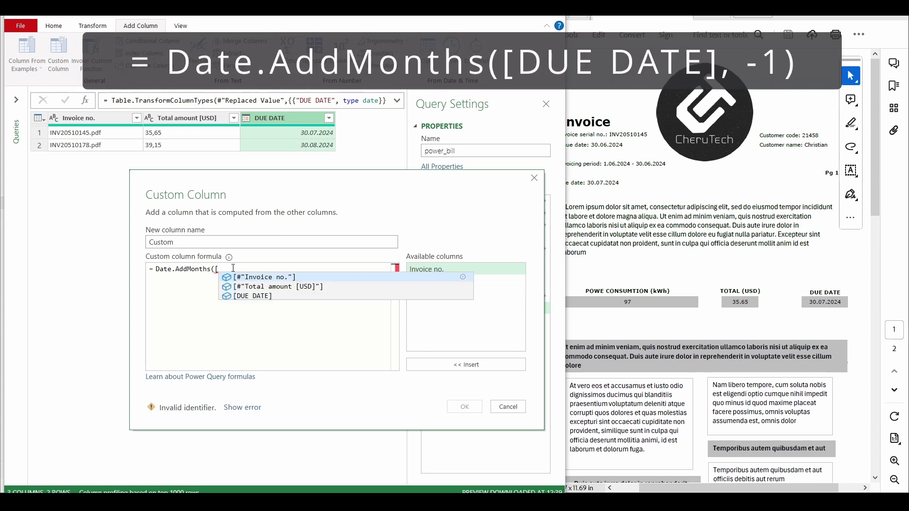
click(259, 298)
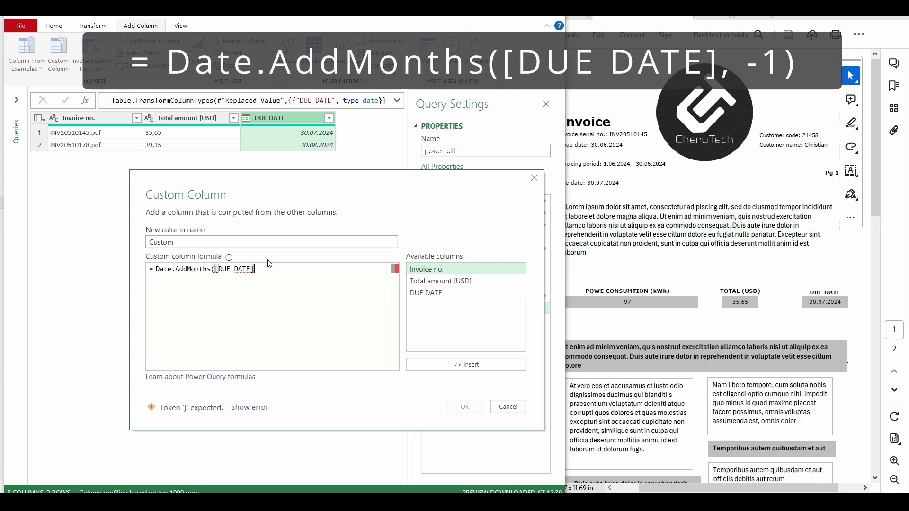
text(,)
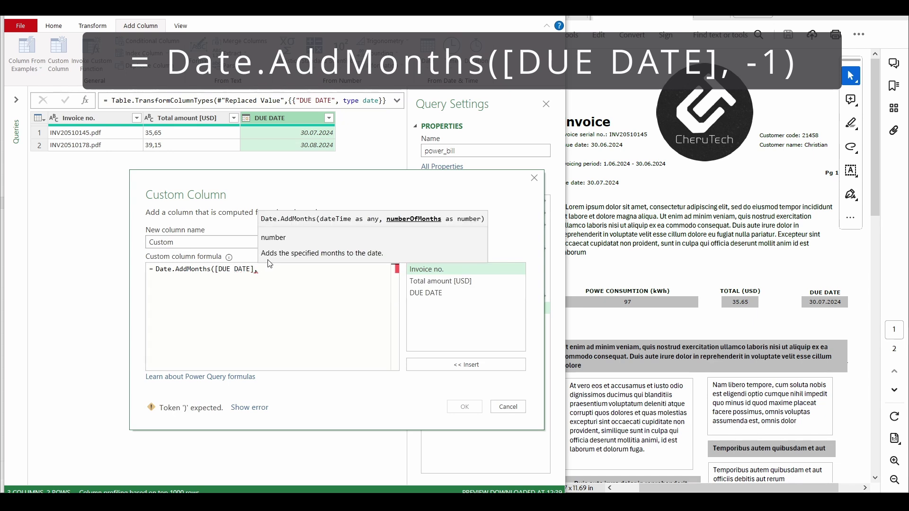
text(-1))
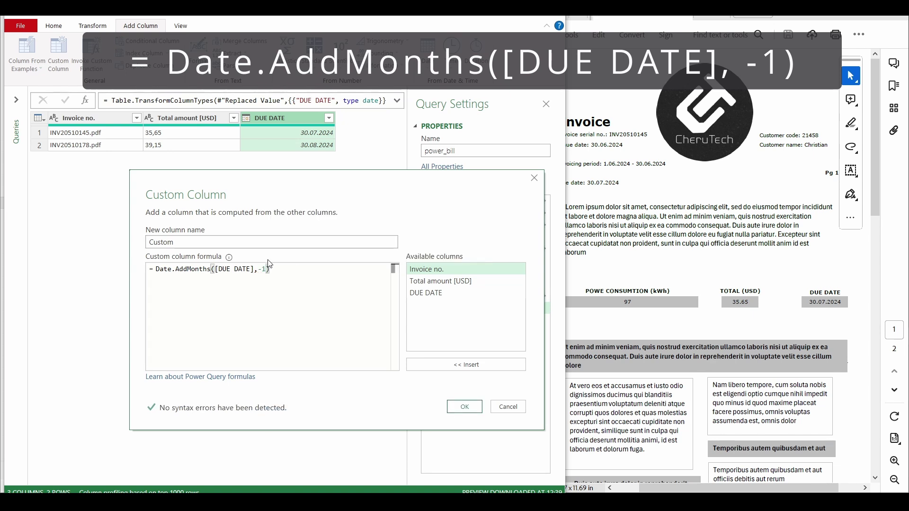
click(464, 407)
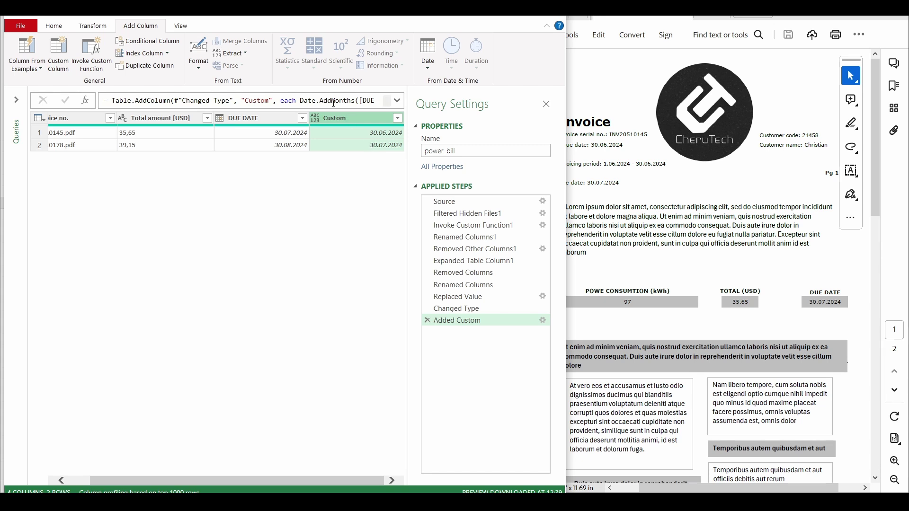
Add another custom column named "Month of expenses" with the formula = Date.AddDays([Custom],-1)
click(68, 72)
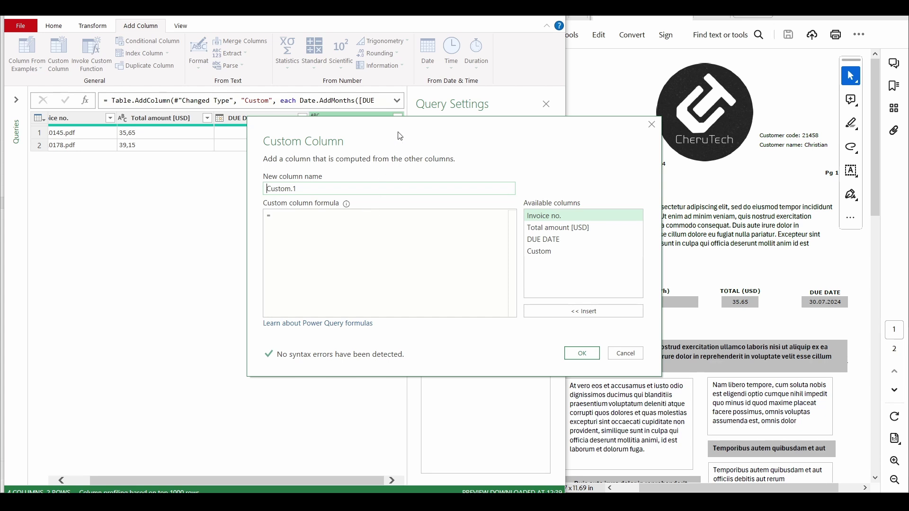
drag(398, 132, 221, 190)
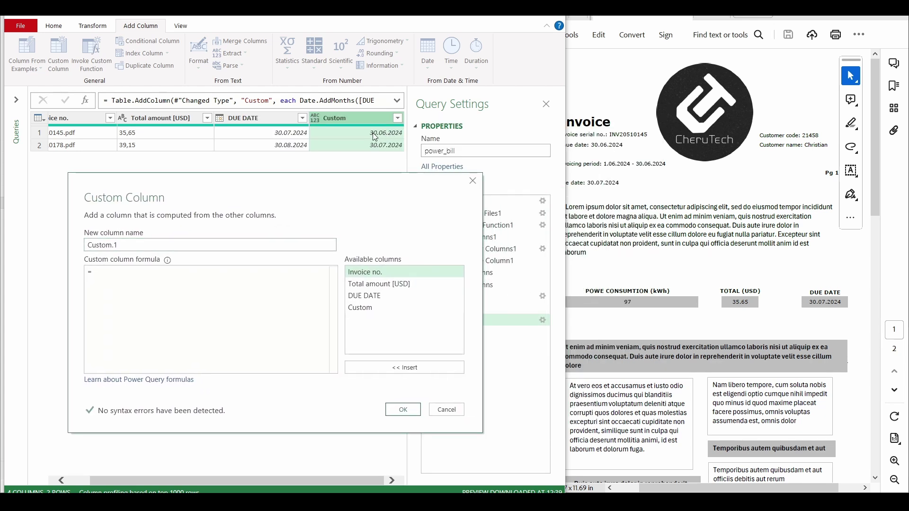
click(127, 274)
text(D)
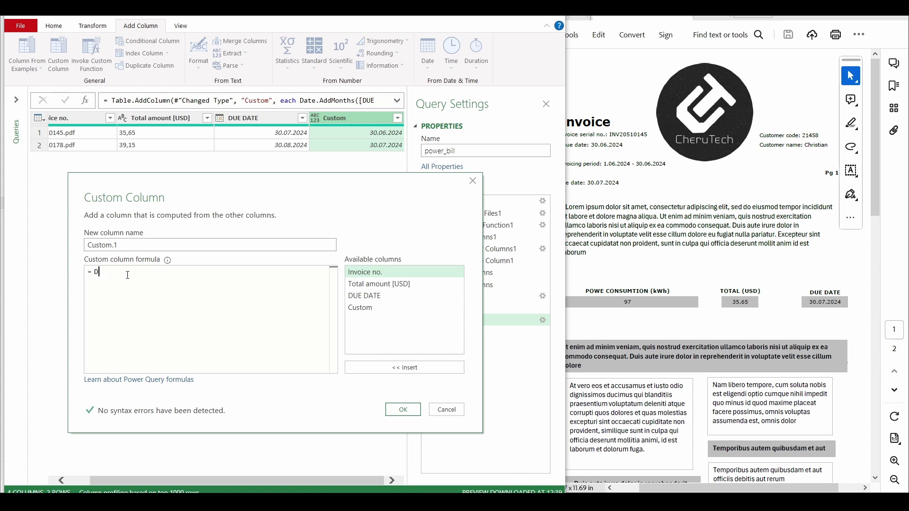
text(ate.)
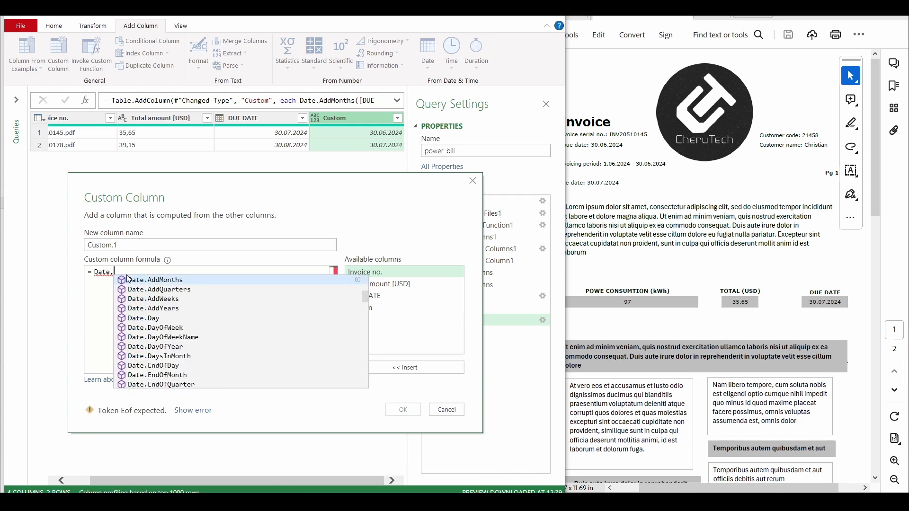
text(Add)
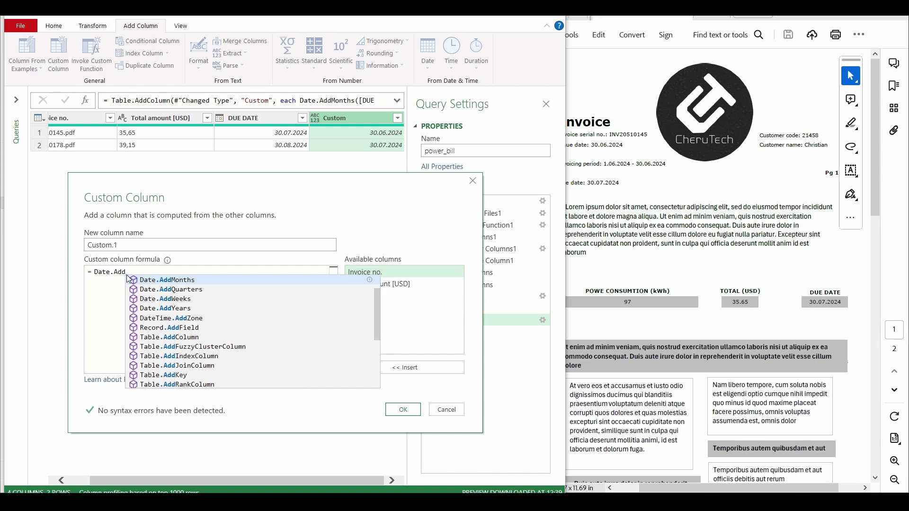
text(Days)
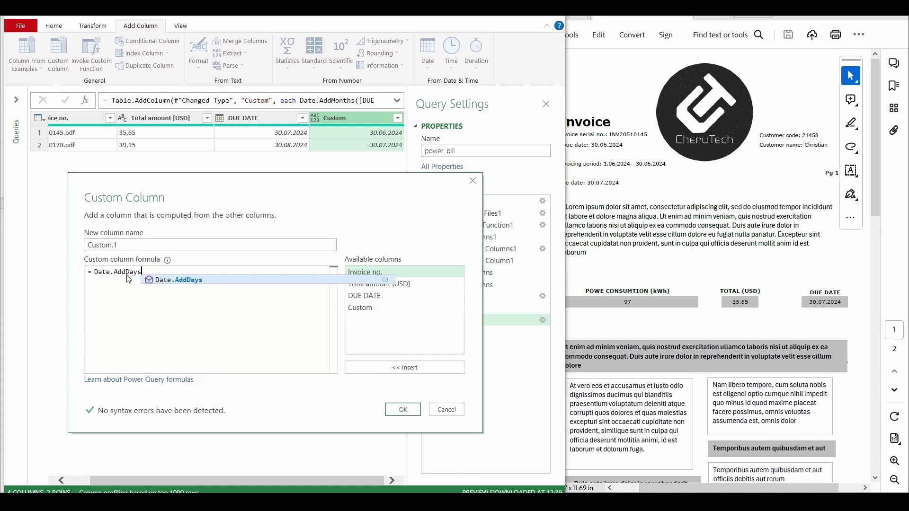
text(([)
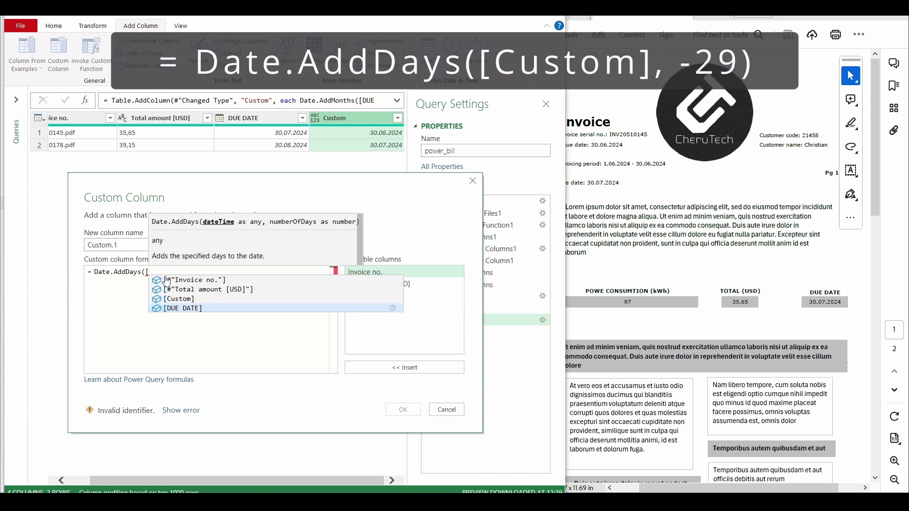
click(173, 299)
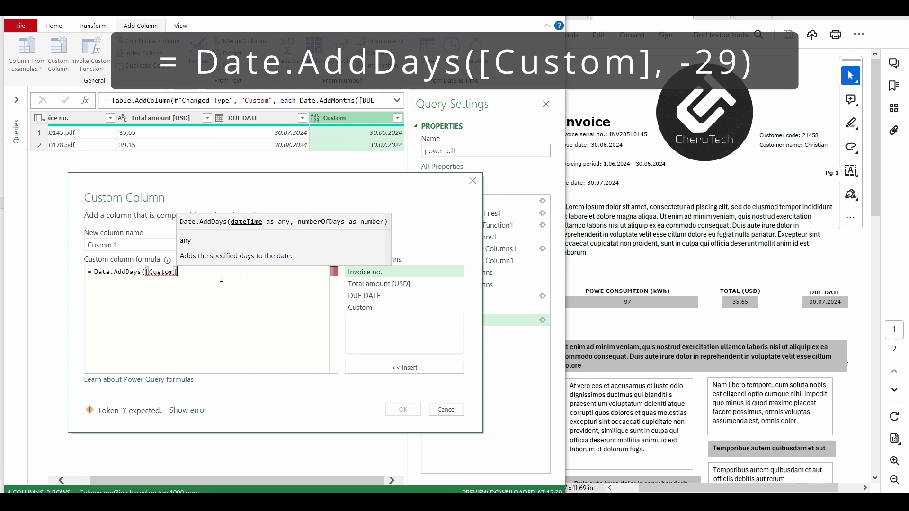
text(, -1)
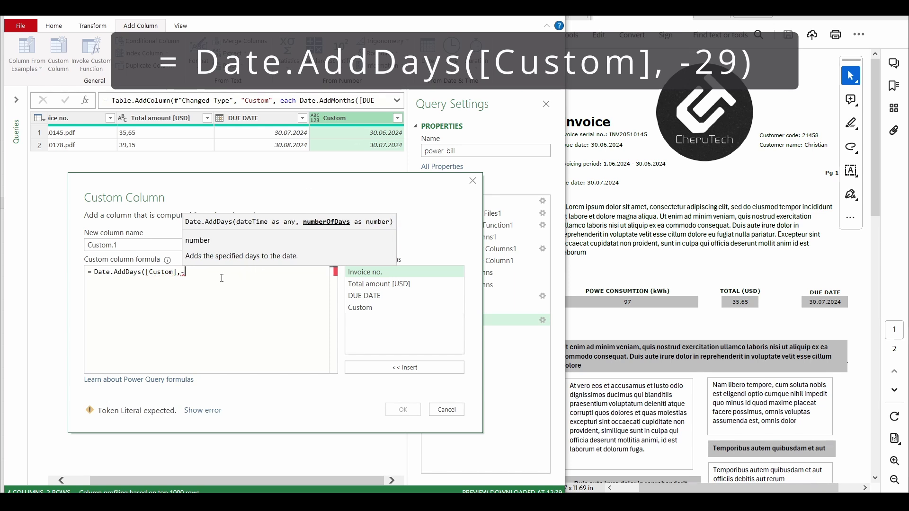
text())
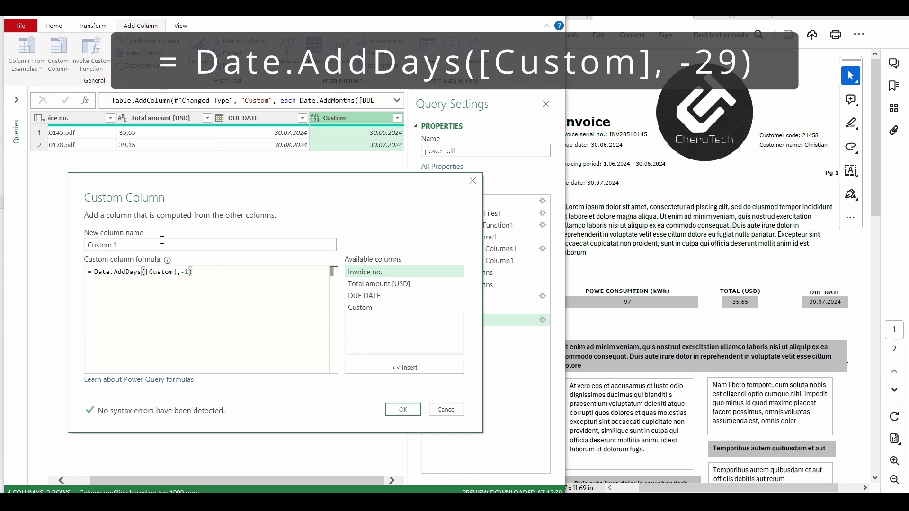
double_click(109, 244)
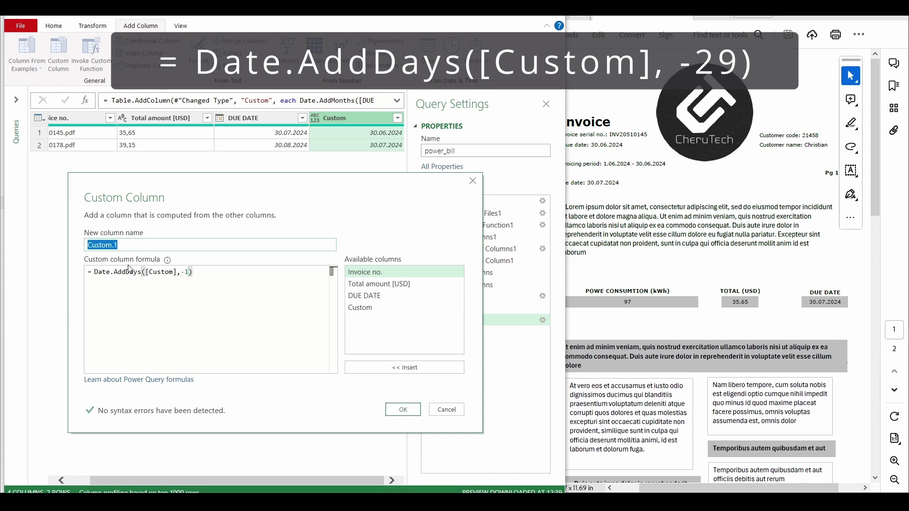
text(Month of expenses)
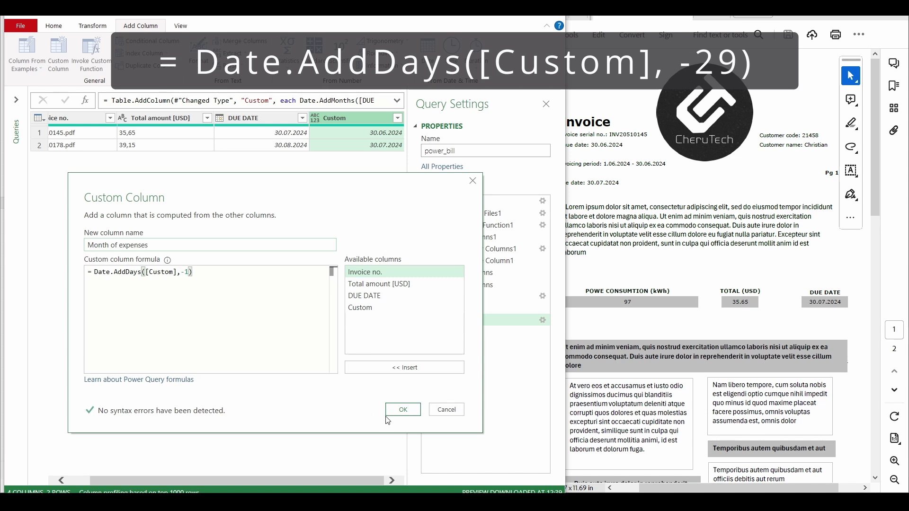
click(403, 409)
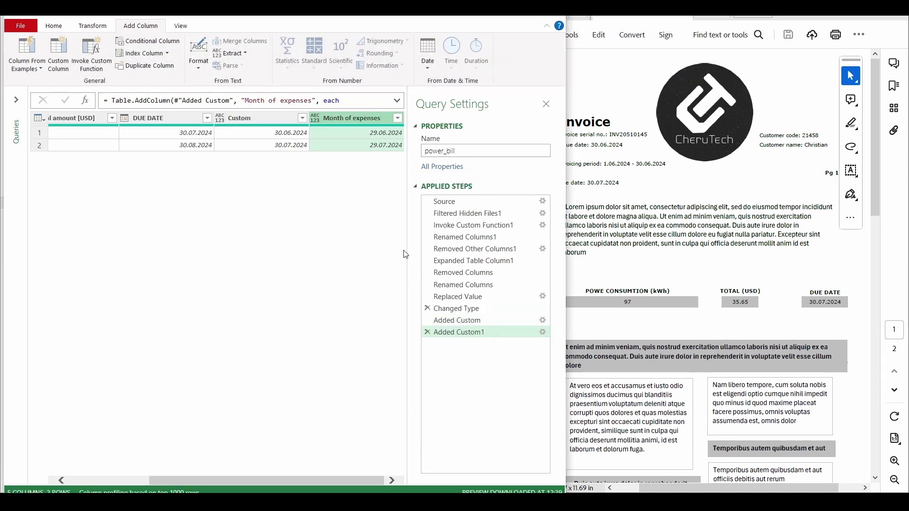
Edit the Month of expenses formula so that it subtracts 29 days from the Custom column
click(542, 331)
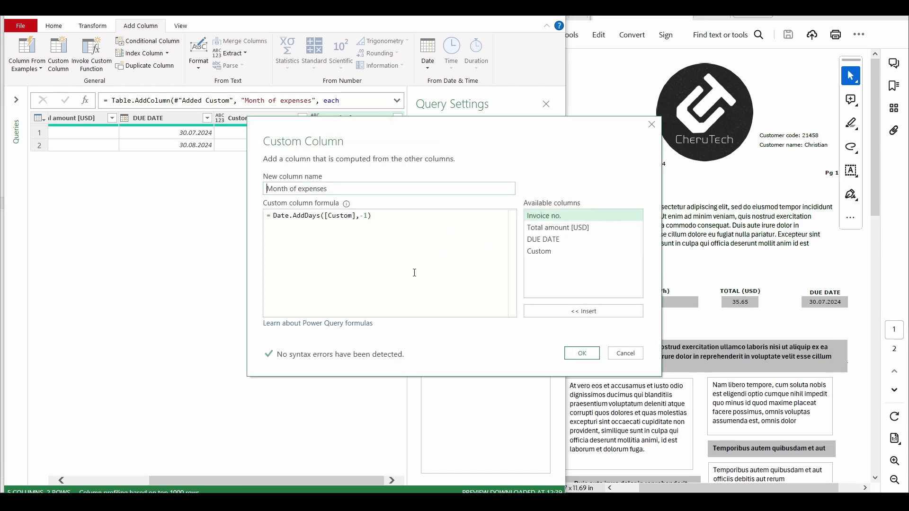
click(371, 217)
key(BackSpace)
text(29)
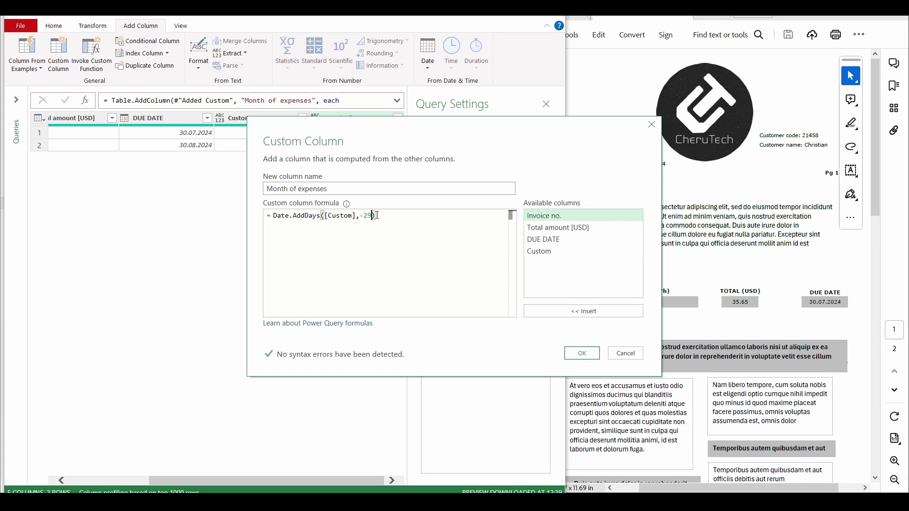
key(Return)
key(BackSpace)
click(575, 353)
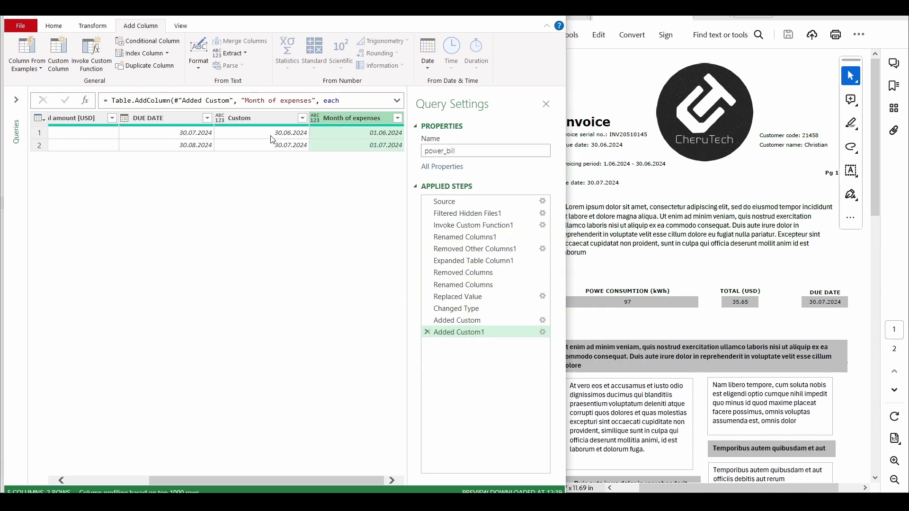
Remove the DUE DATE and Custom columns, and load the power_bill query into the workbook
click(265, 121)
ctrl+click(166, 119)
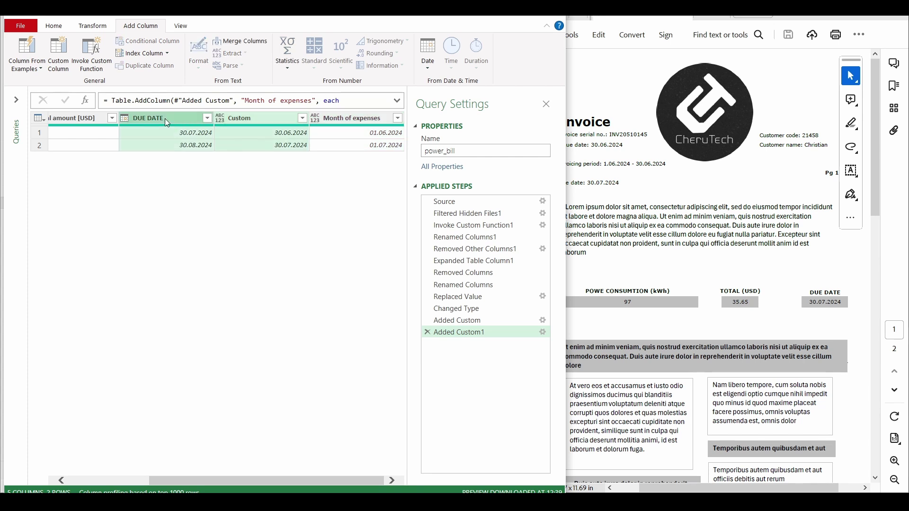
right_click(165, 118)
click(184, 140)
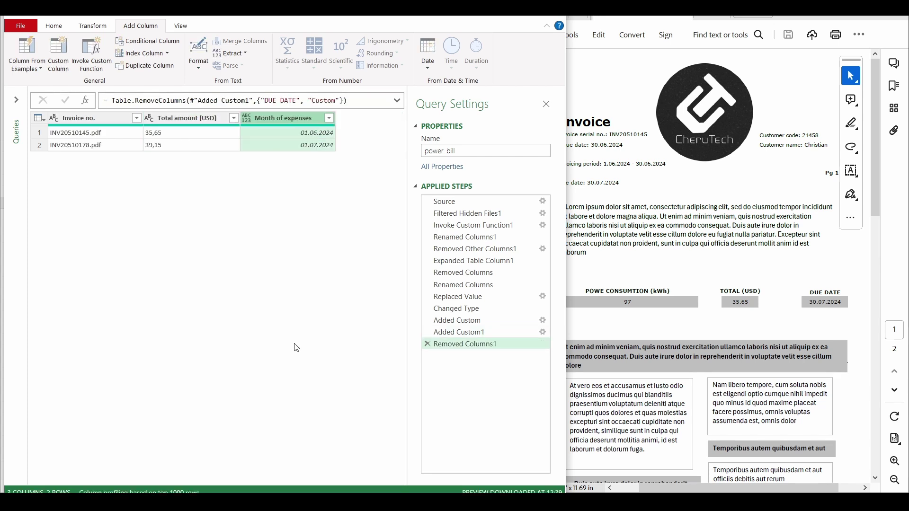
click(54, 26)
click(19, 54)
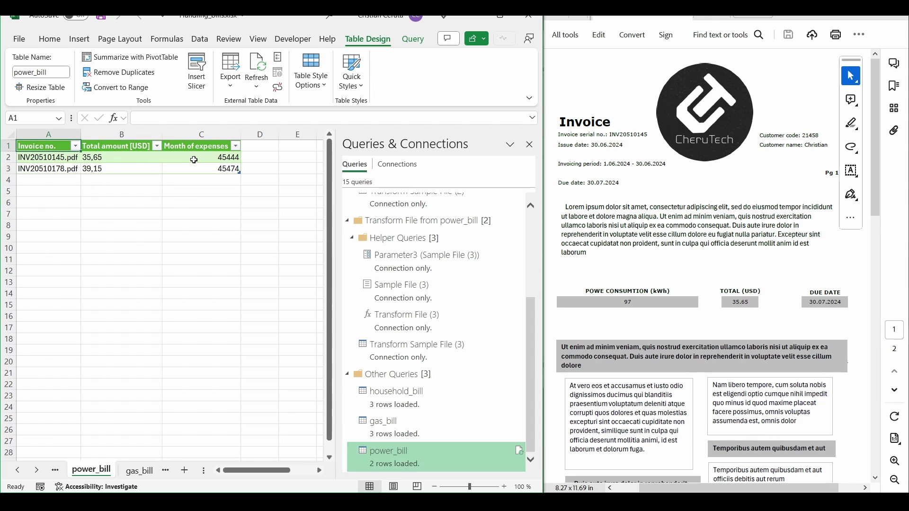
Format the whole Month of expenses column of the power_bill sheet as Date
drag(199, 158, 202, 168)
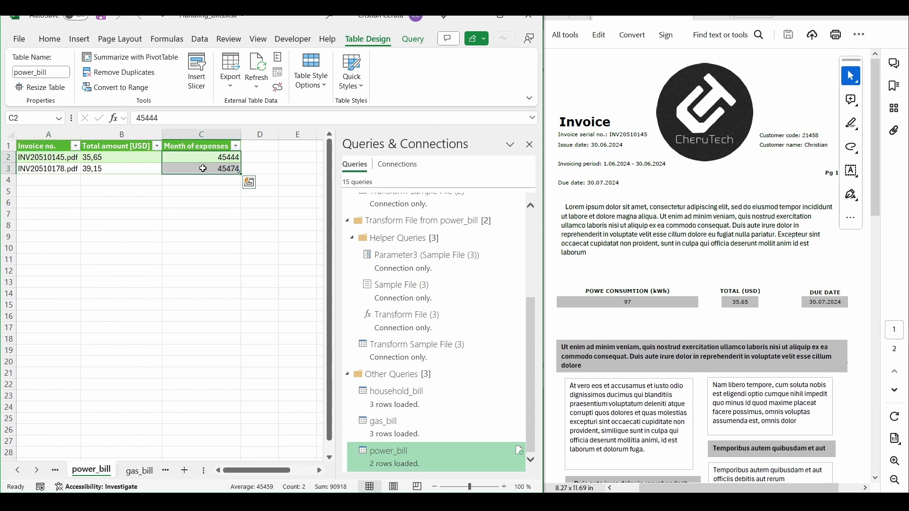
key(ctrl+space)
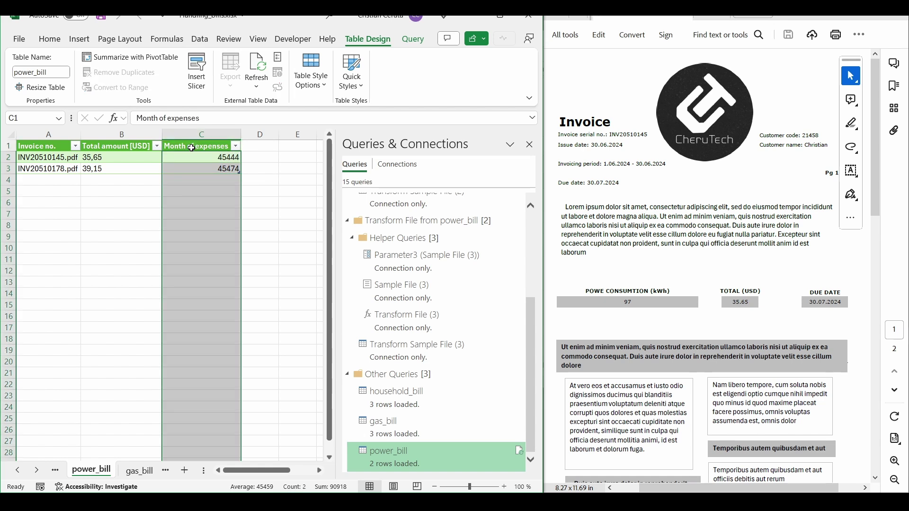
right_click(196, 176)
click(239, 412)
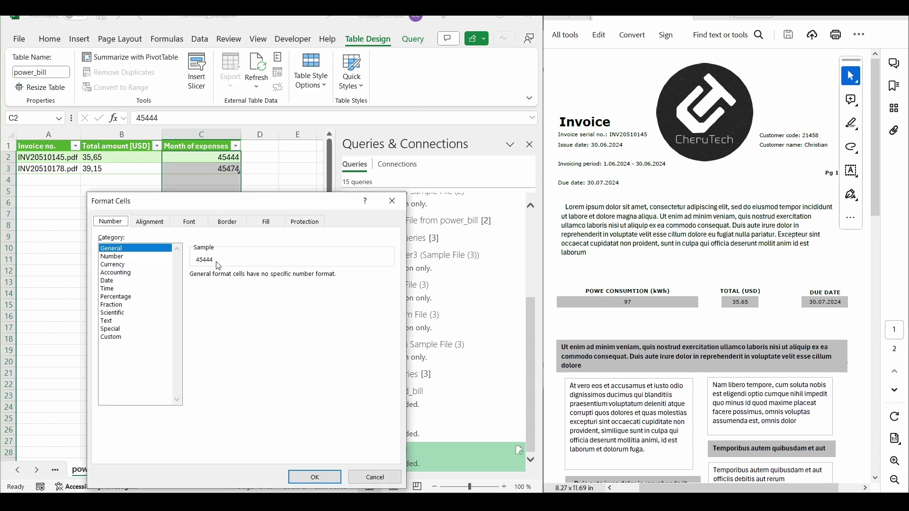
click(110, 281)
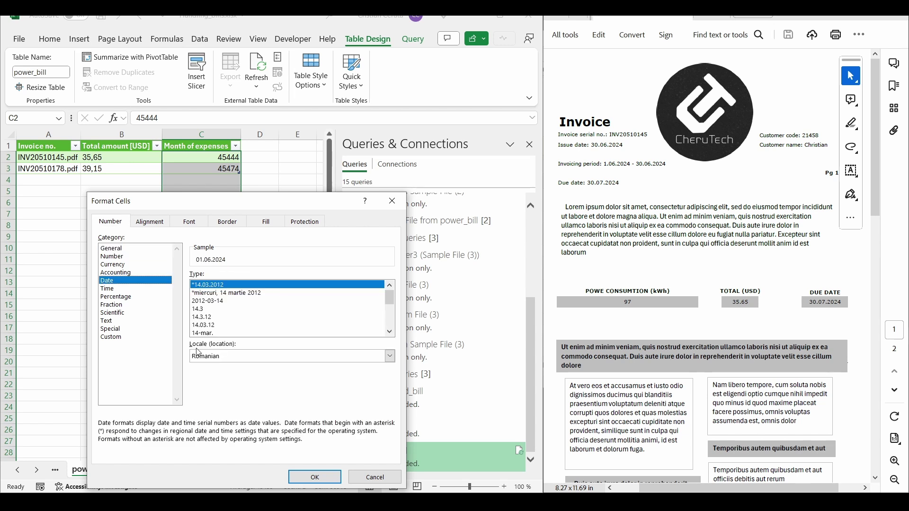
click(315, 477)
click(203, 203)
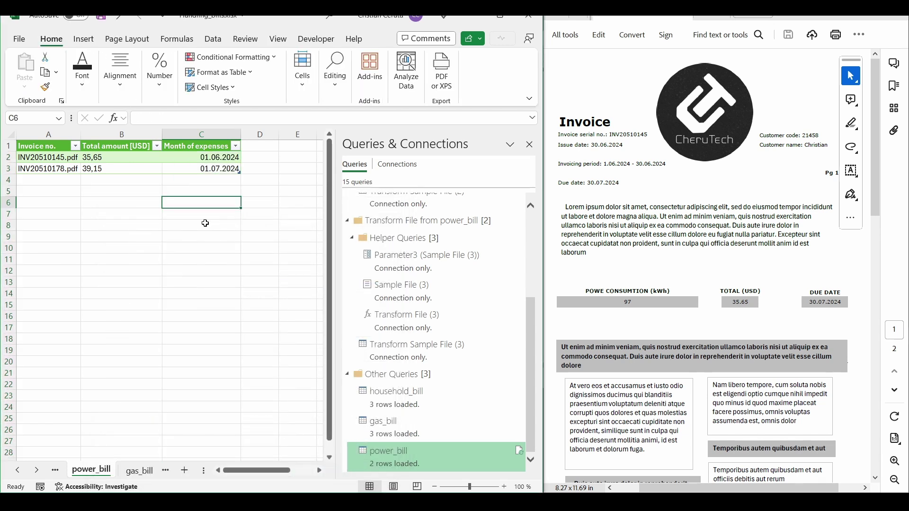
Start an append operation from the household_bill query, set to combine three or more tables
mouse_move(399, 406)
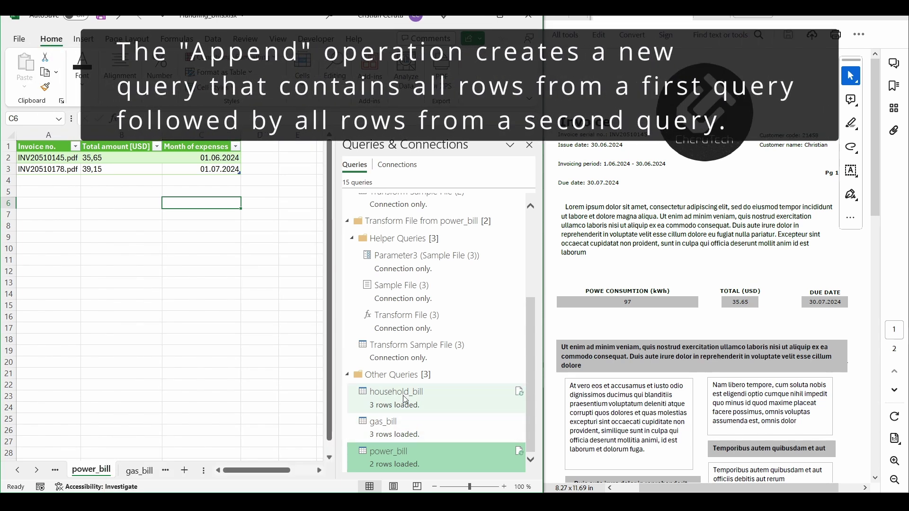
right_click(405, 400)
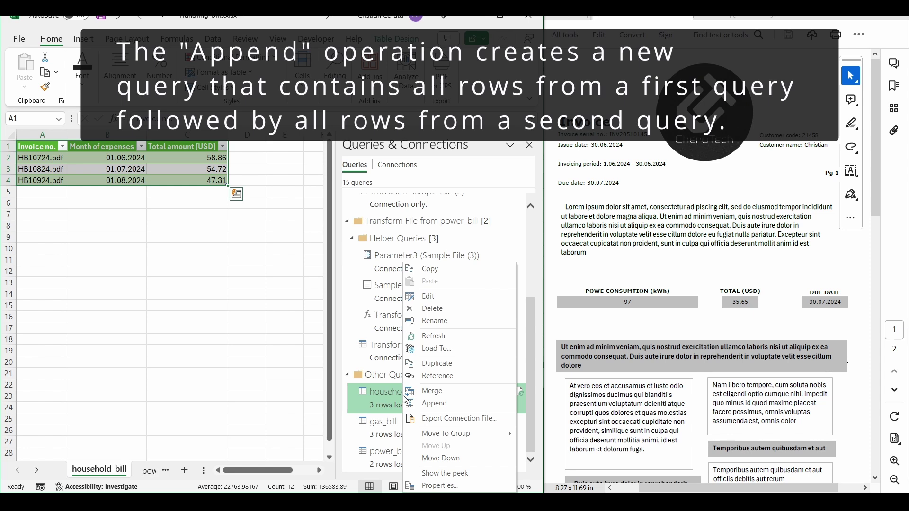
click(419, 404)
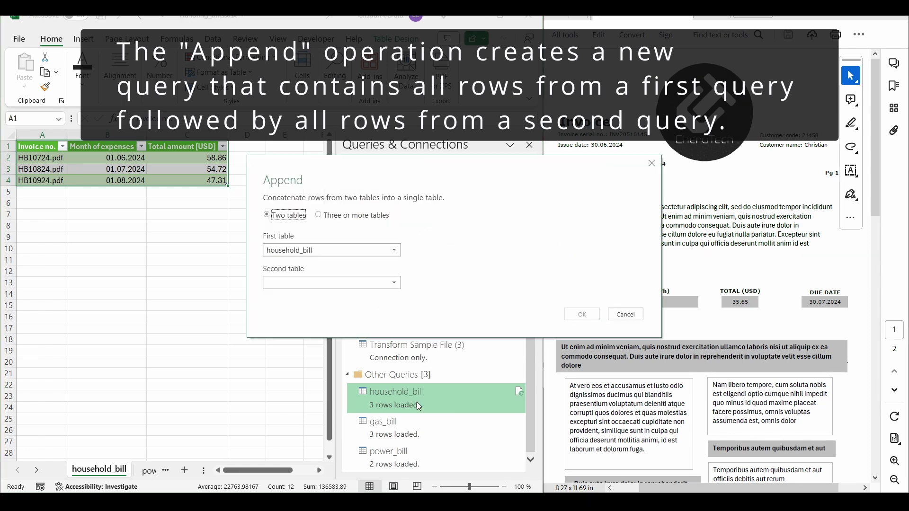
mouse_move(432, 170)
mouse_down()
mouse_move(411, 171)
mouse_move(425, 170)
mouse_up()
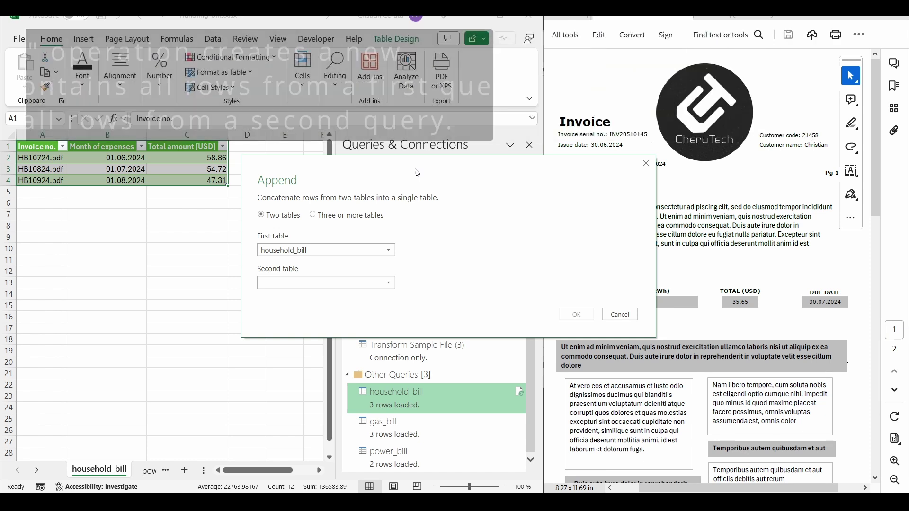
click(320, 217)
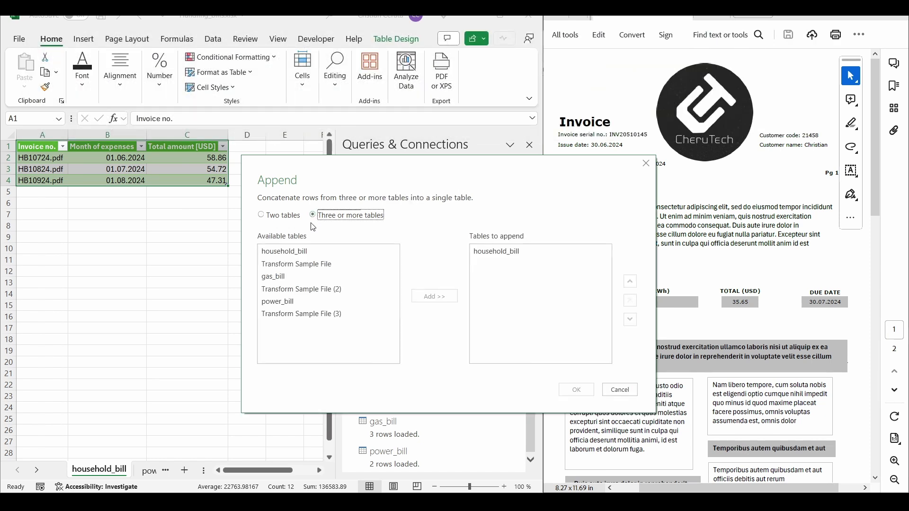
click(297, 251)
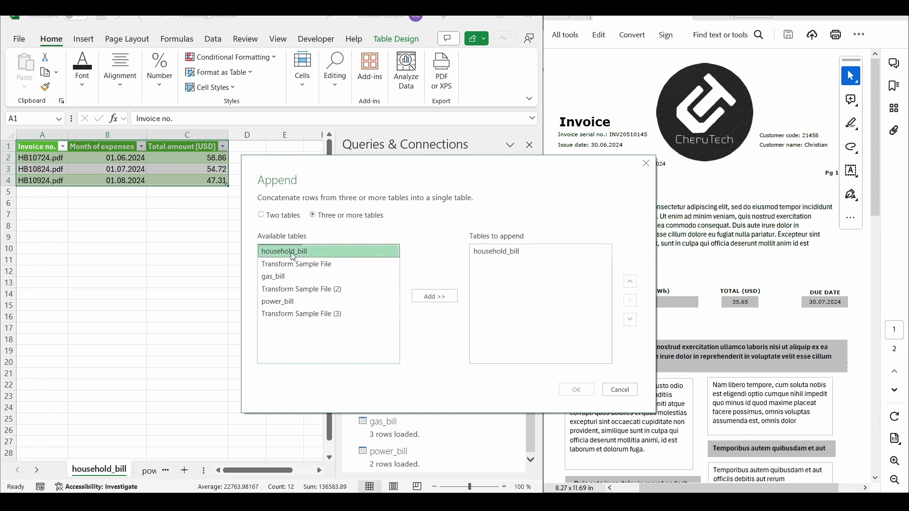
click(434, 297)
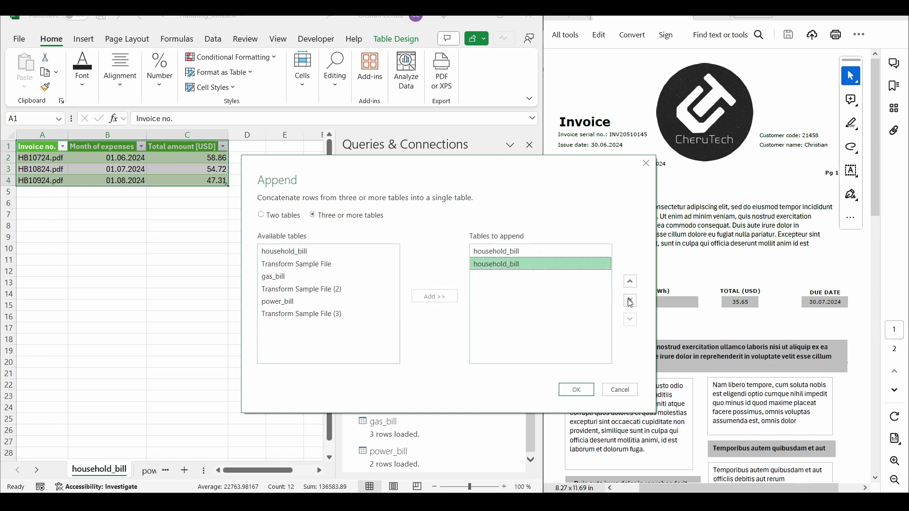
click(630, 301)
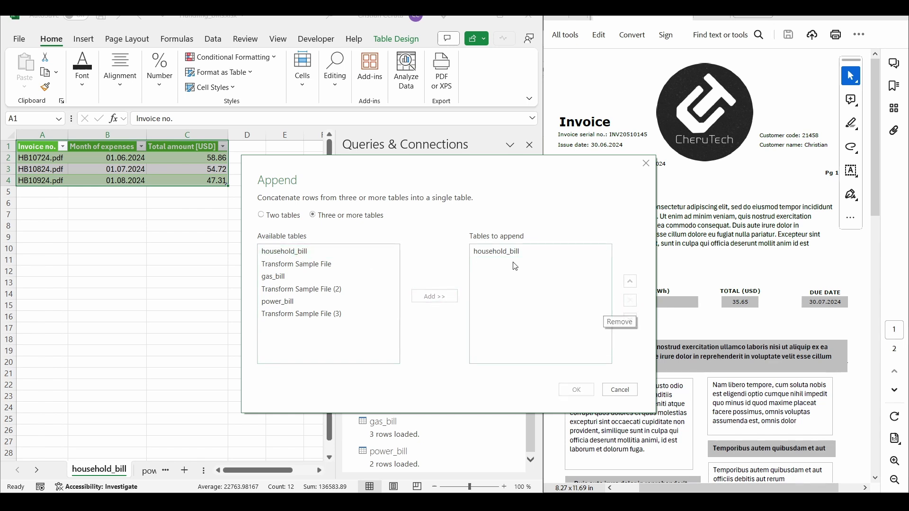
Add gas_bill and power_bill to the tables to append after household_bill, and create the combined query
click(290, 278)
click(434, 298)
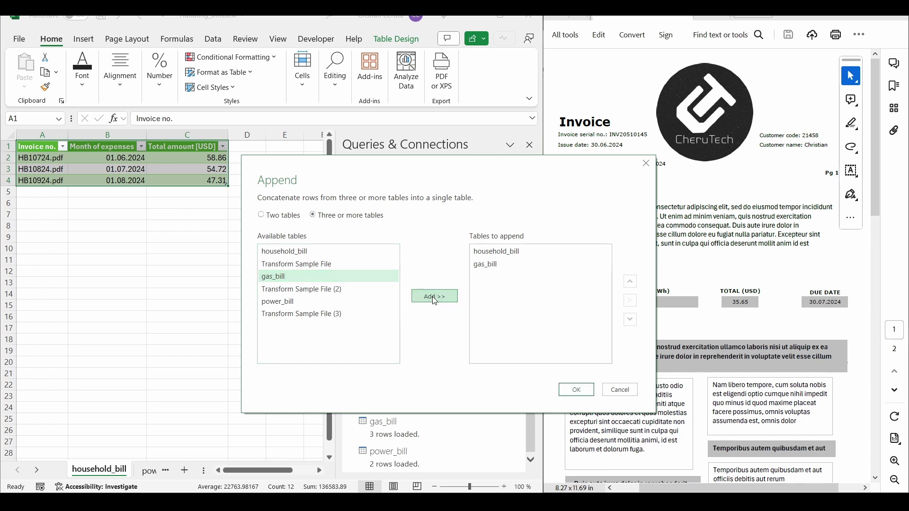
click(299, 306)
click(436, 297)
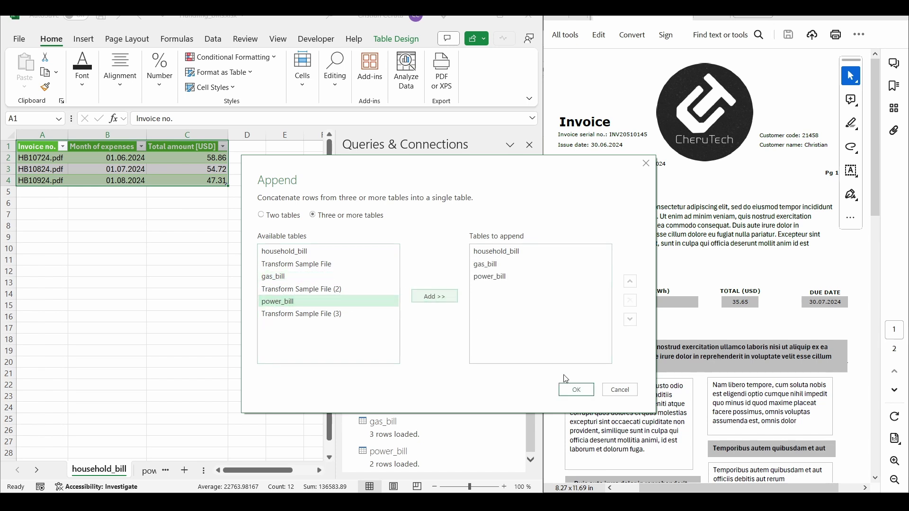
click(575, 388)
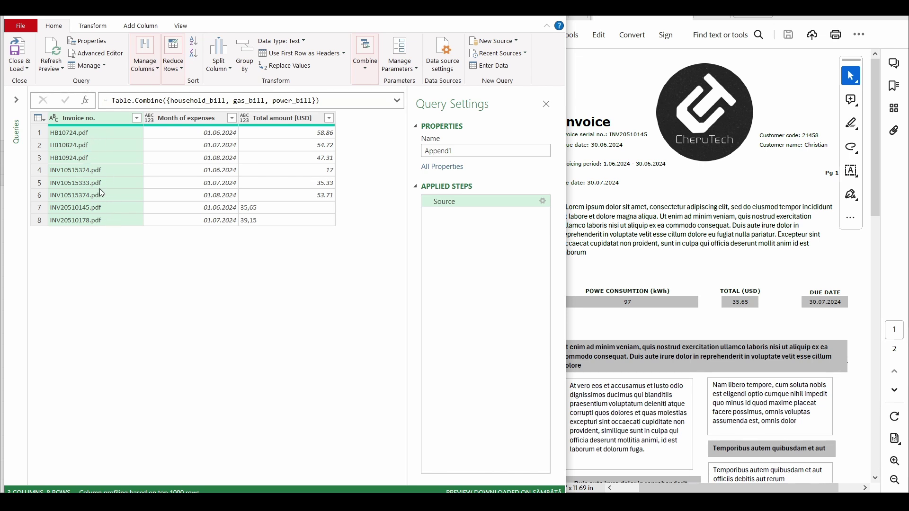
Add a column that extracts the text before the "." delimiter from the Invoice no. column
click(107, 26)
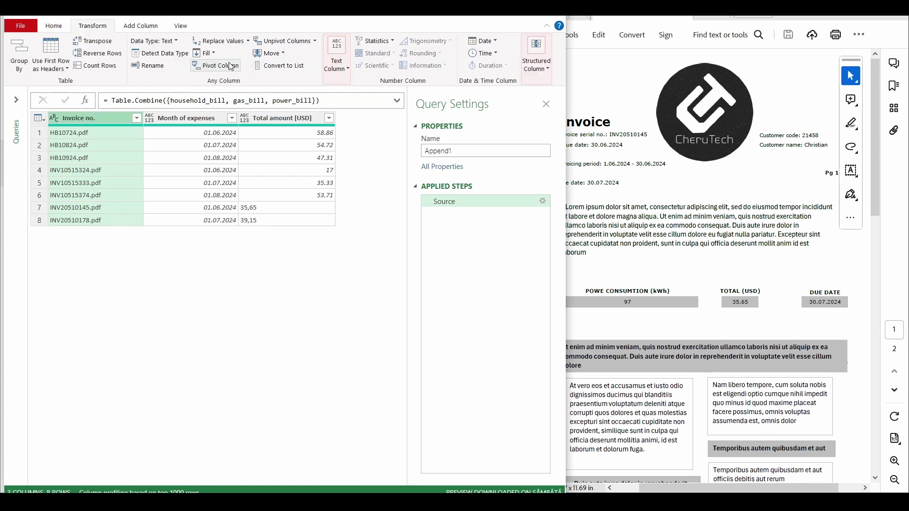
click(141, 25)
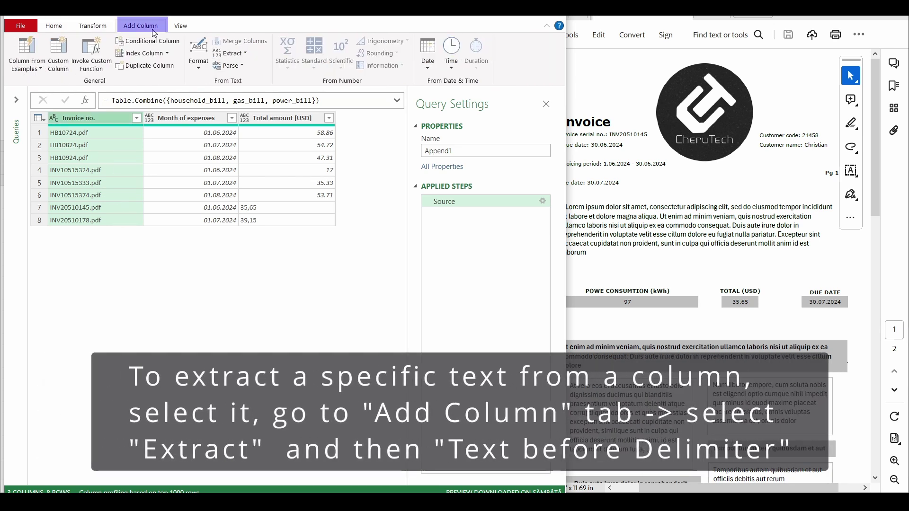
click(246, 55)
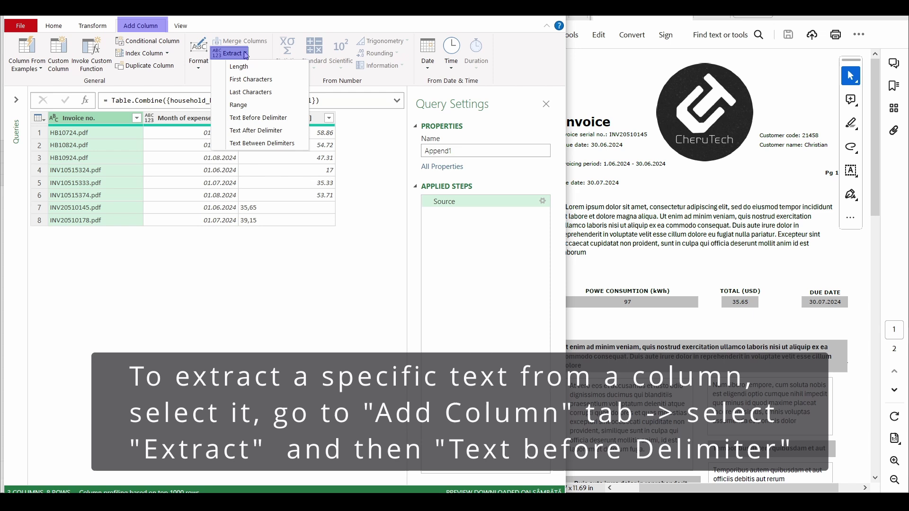
click(253, 122)
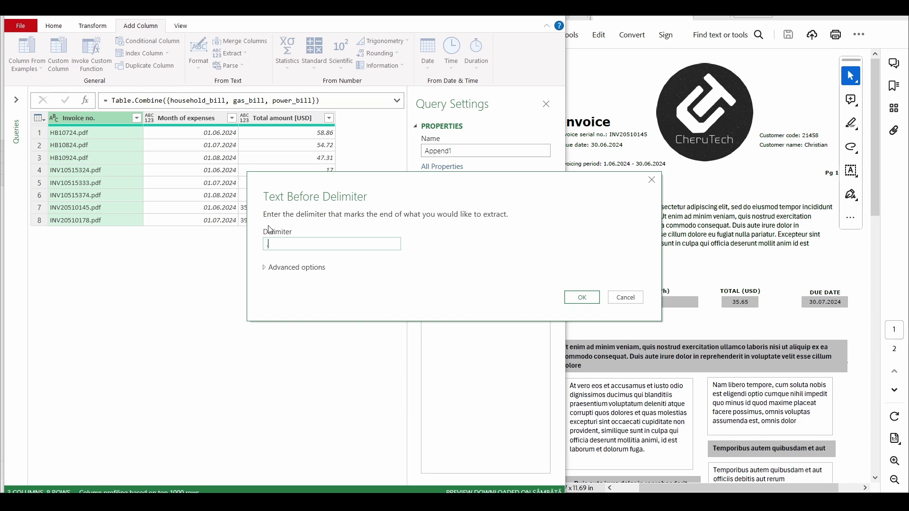
click(581, 298)
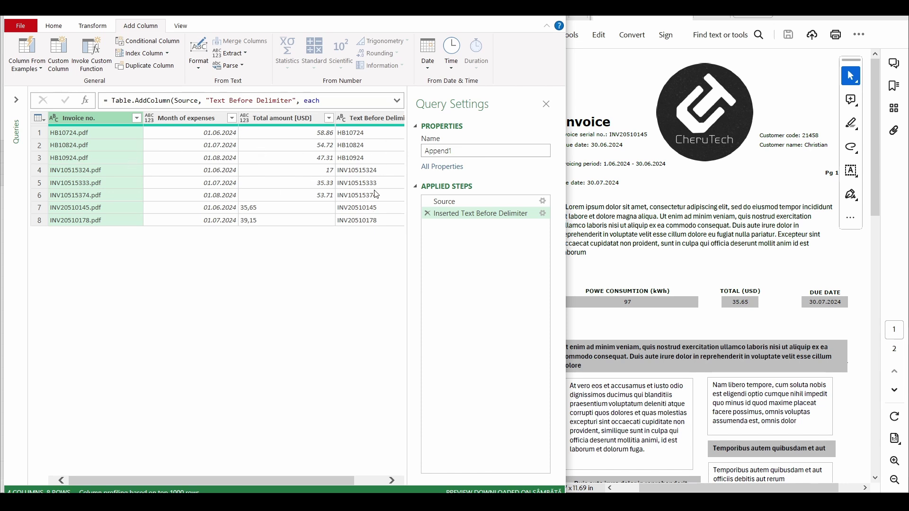
Remove the original Invoice no. column and move the Text Before Delimiter column to the first position
right_click(75, 120)
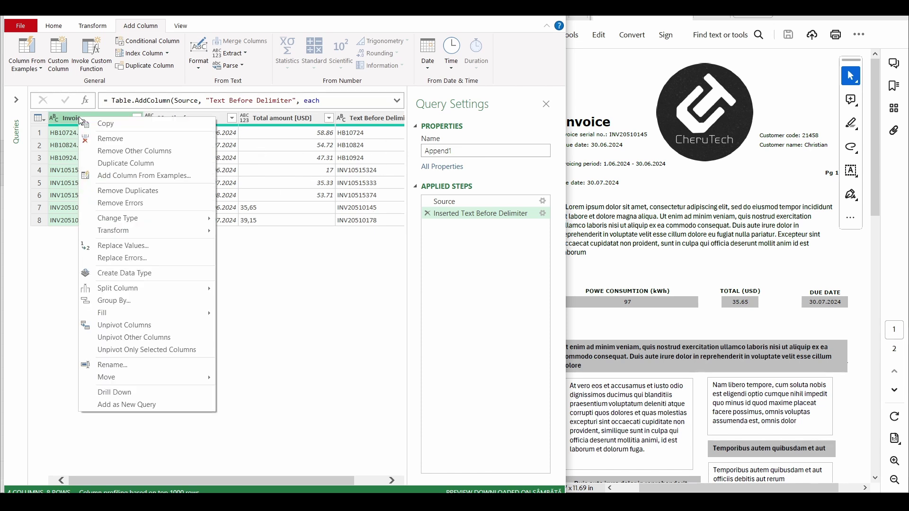
click(104, 139)
drag(322, 124, 107, 124)
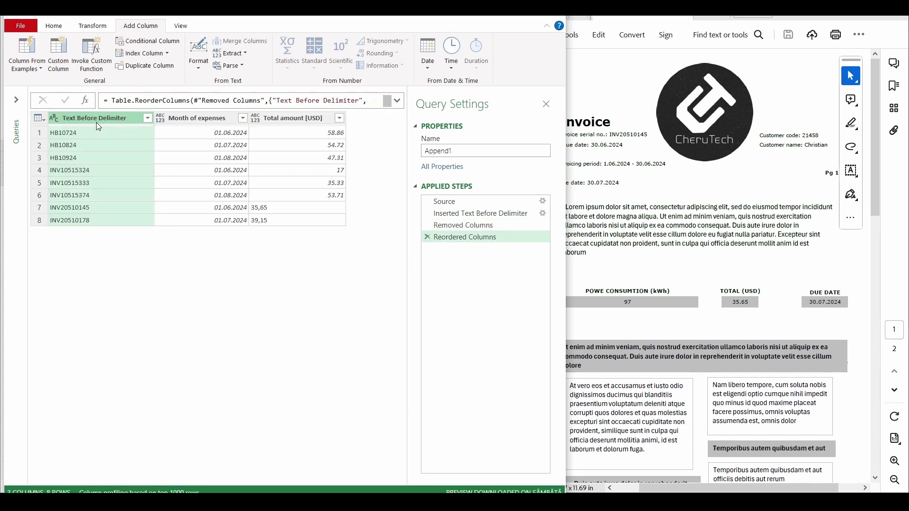
Rename the Text Before Delimiter column to "Invoice no."
double_click(104, 118)
text(Invo)
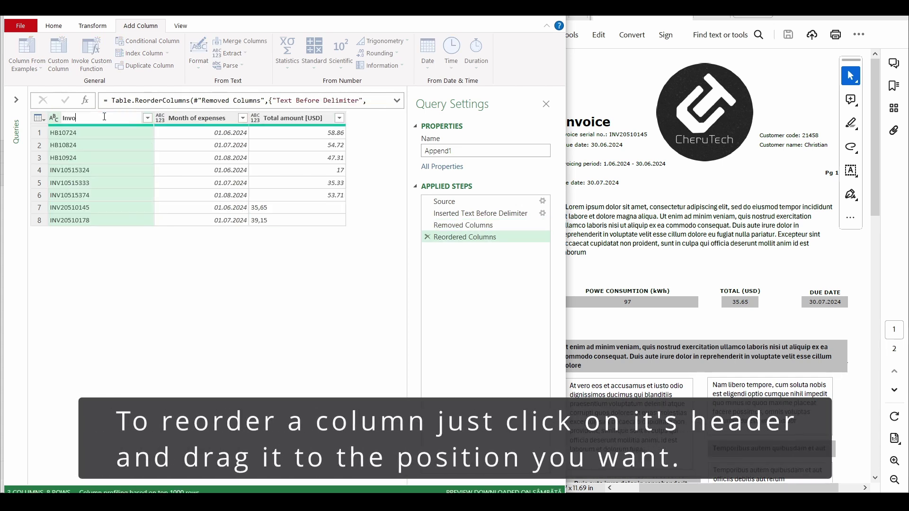
text(ice no.)
key(Return)
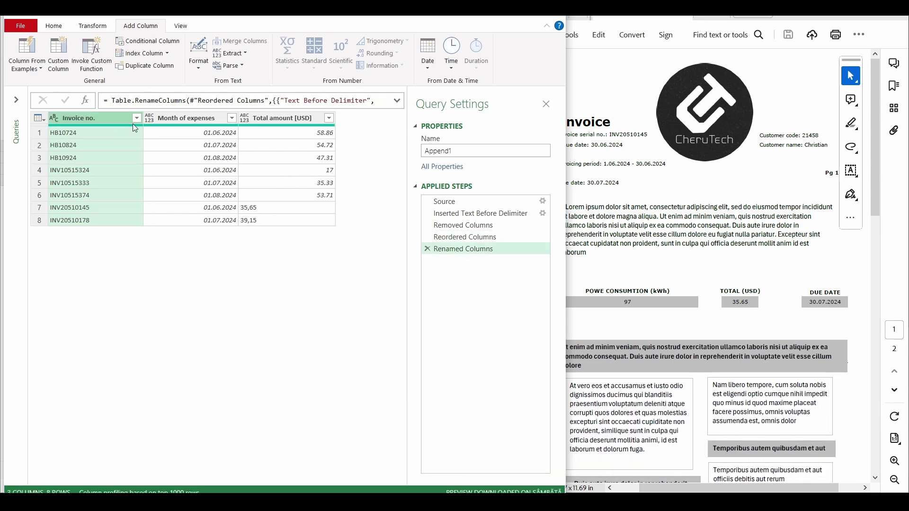
Load the combined query into the workbook and display its Append1 sheet
click(265, 207)
click(277, 220)
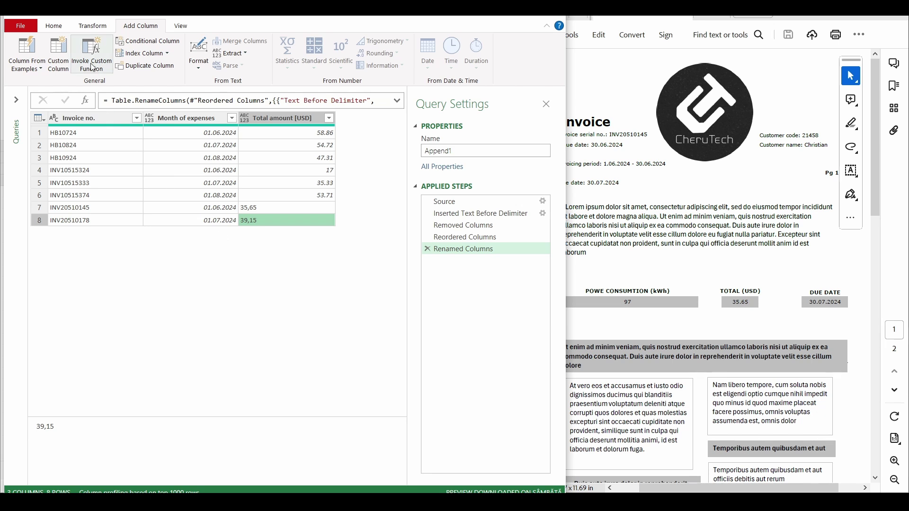
click(55, 29)
click(20, 47)
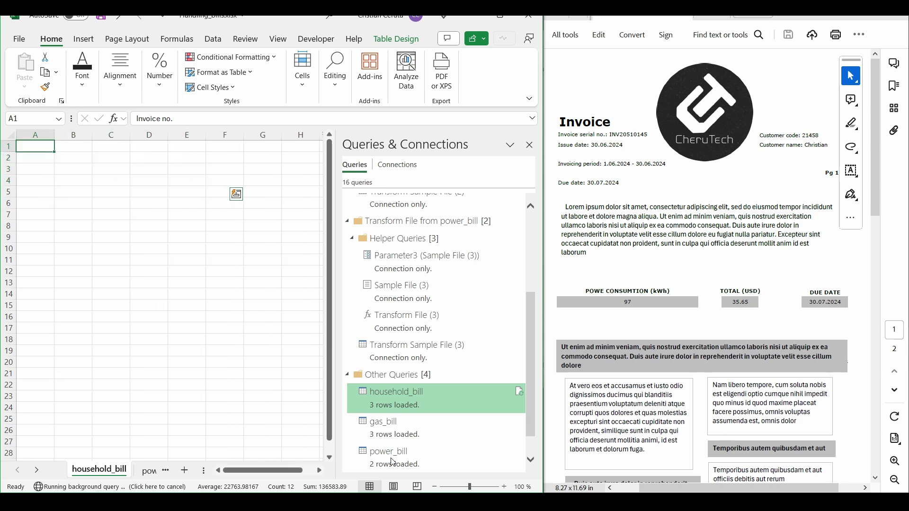
mouse_move(391, 462)
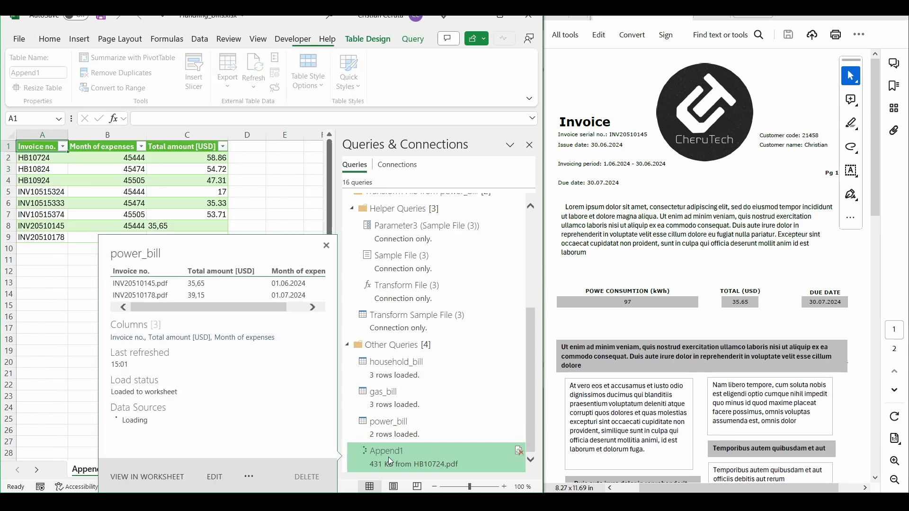
right_click(387, 457)
click(373, 431)
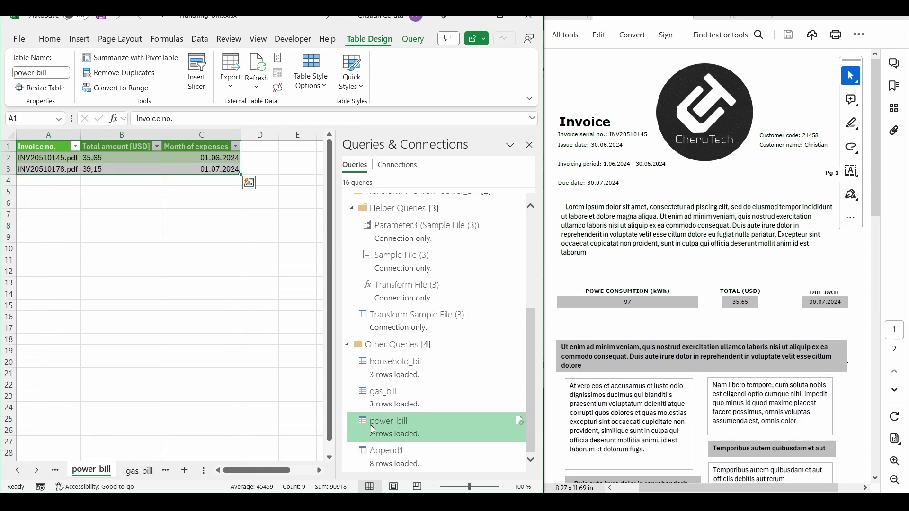
click(378, 457)
click(241, 296)
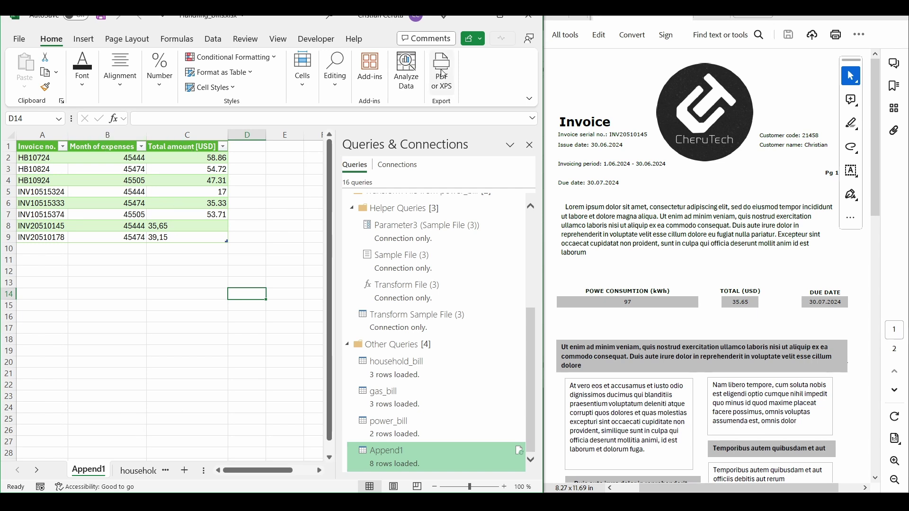
Maximize the workbook window and delete the gas_bill, power_bill and household_bill sheets
click(500, 16)
click(273, 470)
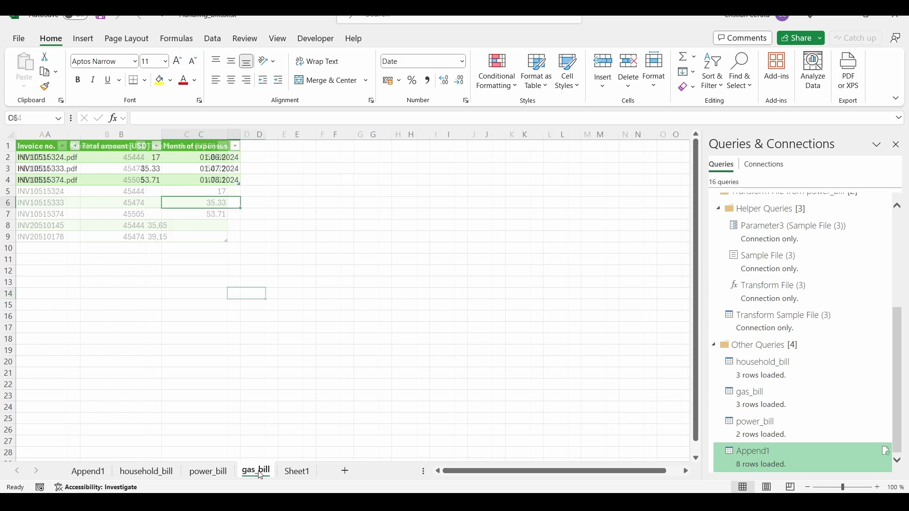
right_click(256, 470)
click(293, 302)
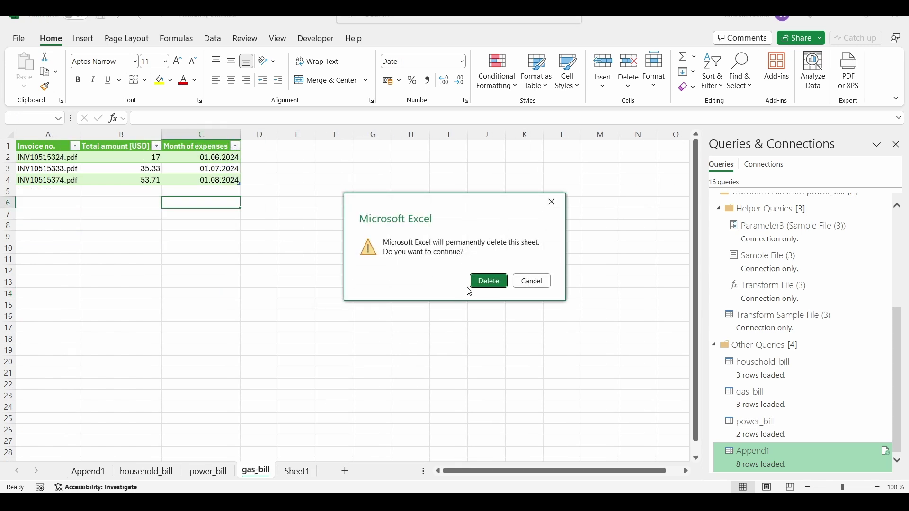
click(487, 281)
right_click(207, 470)
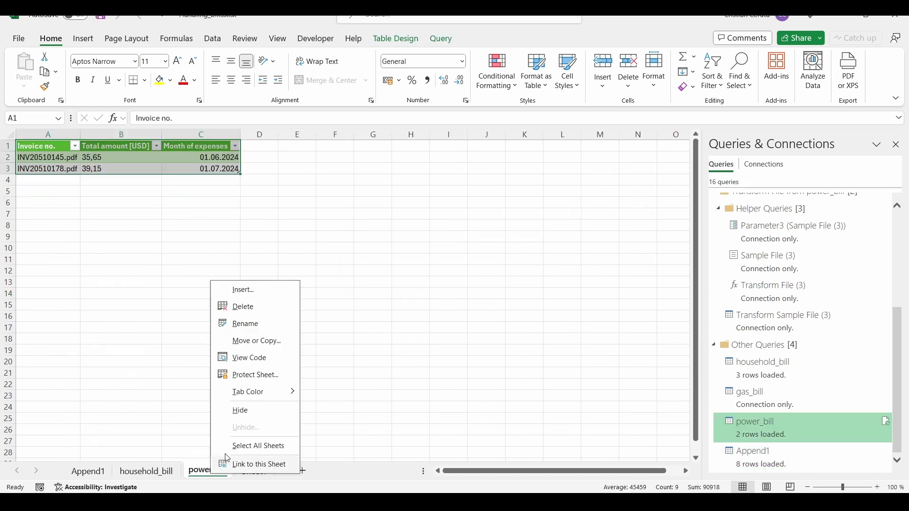
click(263, 305)
click(487, 279)
right_click(157, 479)
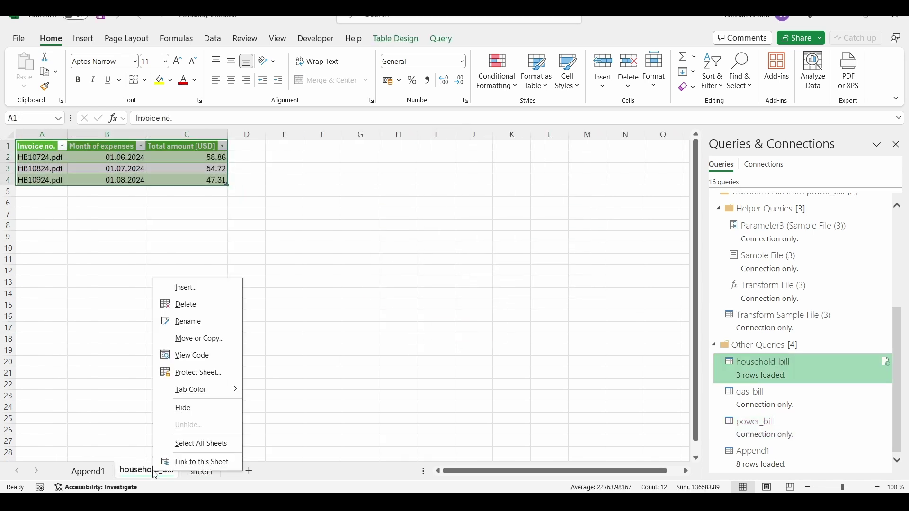
click(195, 307)
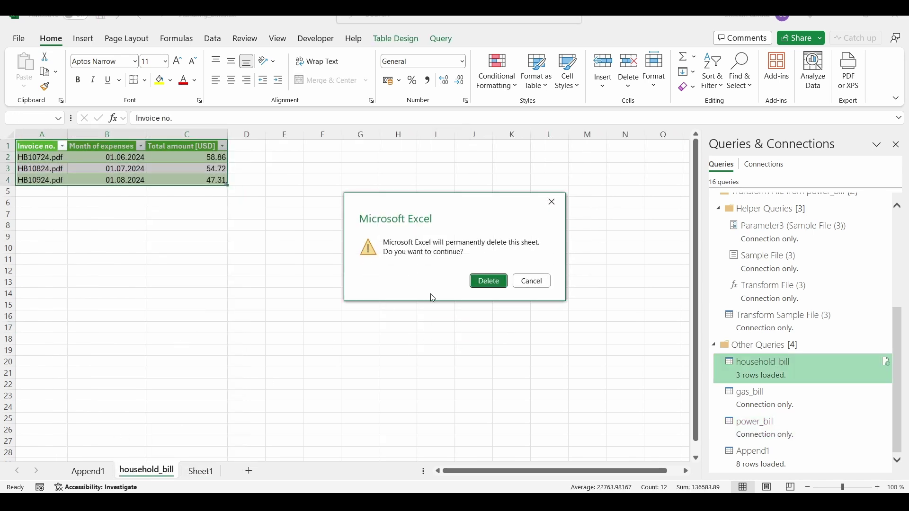
click(482, 281)
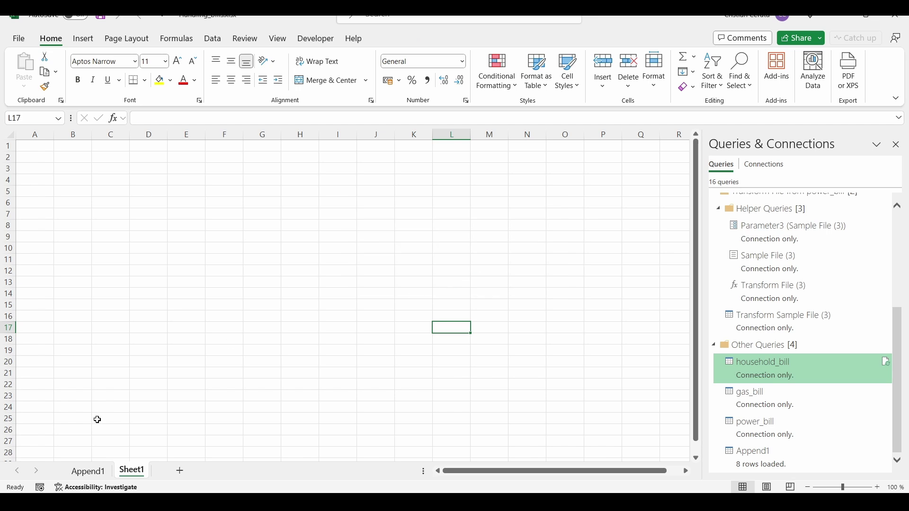
Format the whole Month of expenses column of the Append1 sheet as Date
click(88, 472)
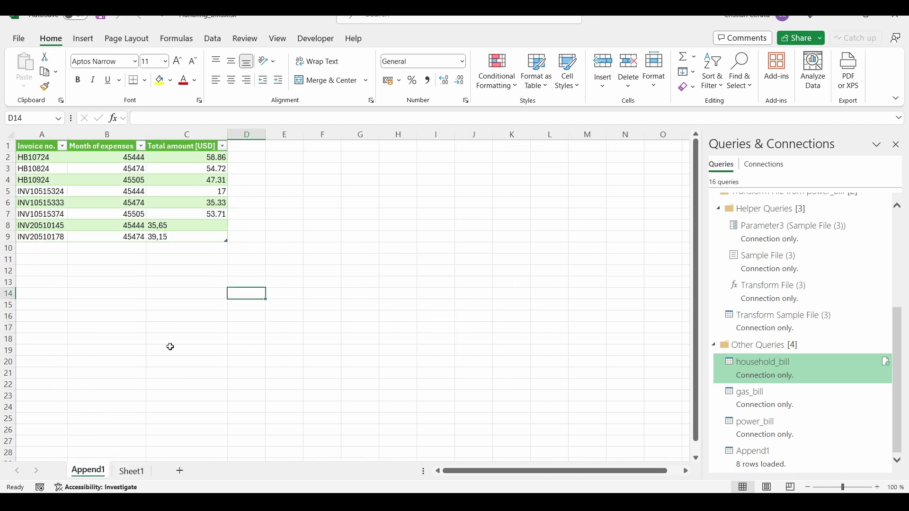
click(114, 132)
ctrl+click(115, 151)
right_click(117, 163)
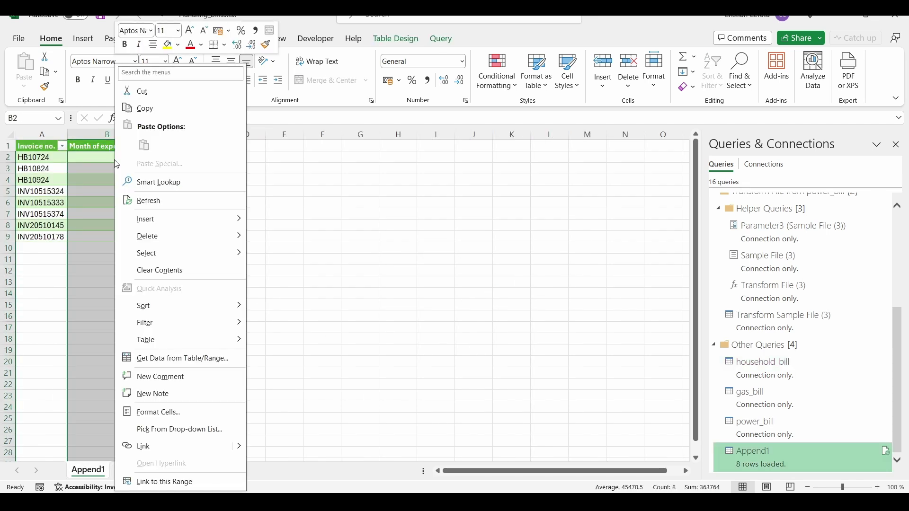
click(156, 412)
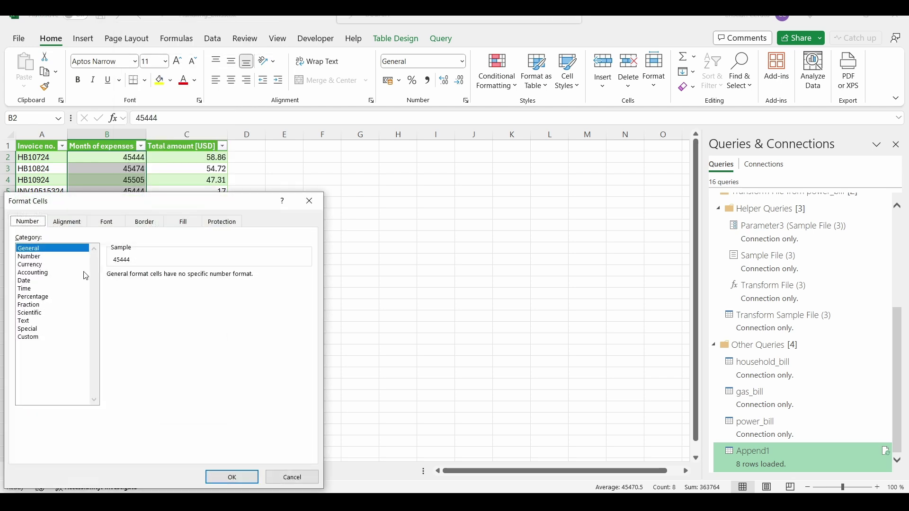
click(33, 280)
click(232, 476)
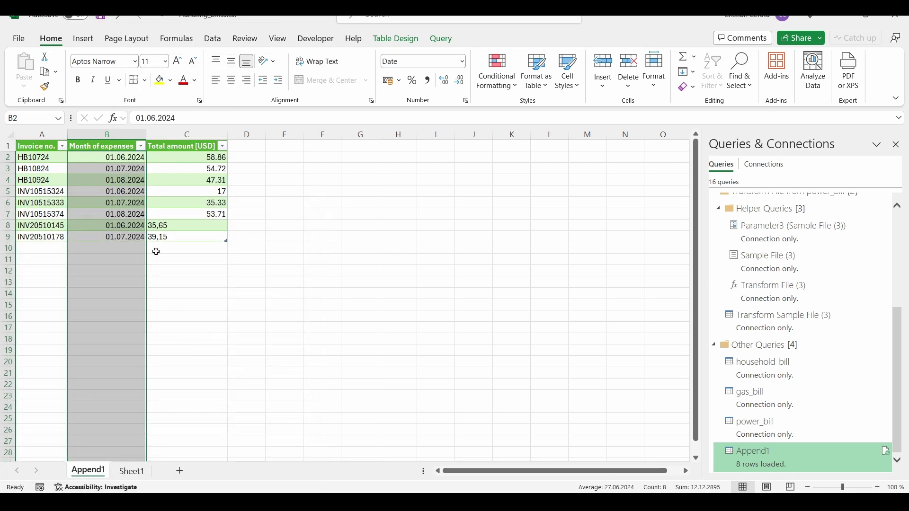
click(190, 270)
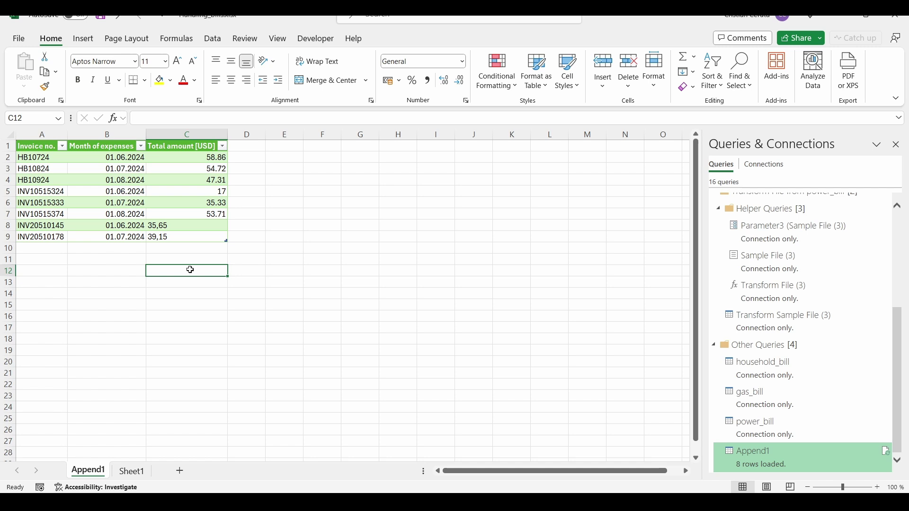
drag(183, 223, 178, 237)
click(176, 223)
click(444, 304)
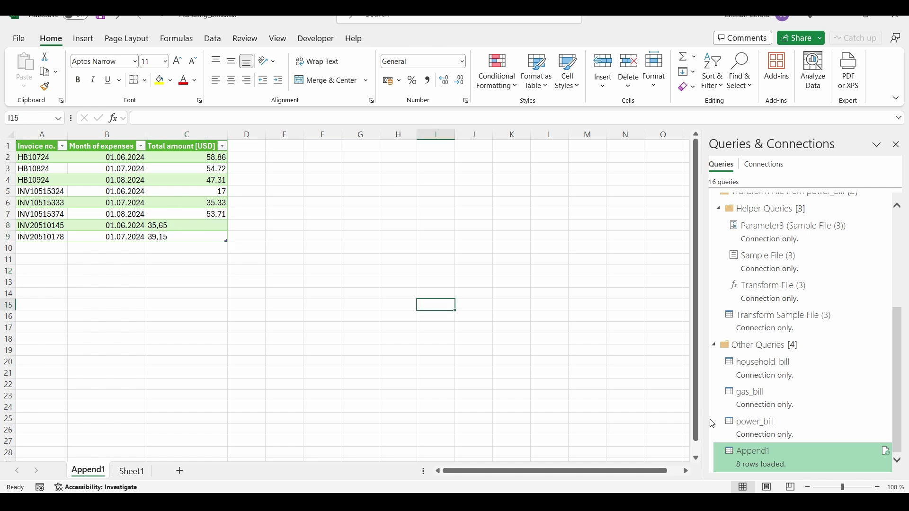
Open the power_bill query for editing and change its Total amount [USD] column to the Decimal Number data type
right_click(755, 420)
click(769, 296)
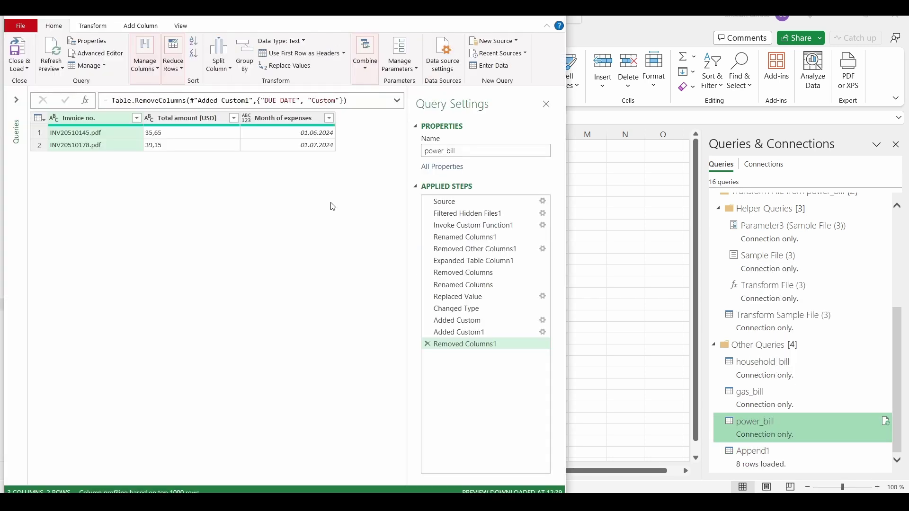
click(170, 120)
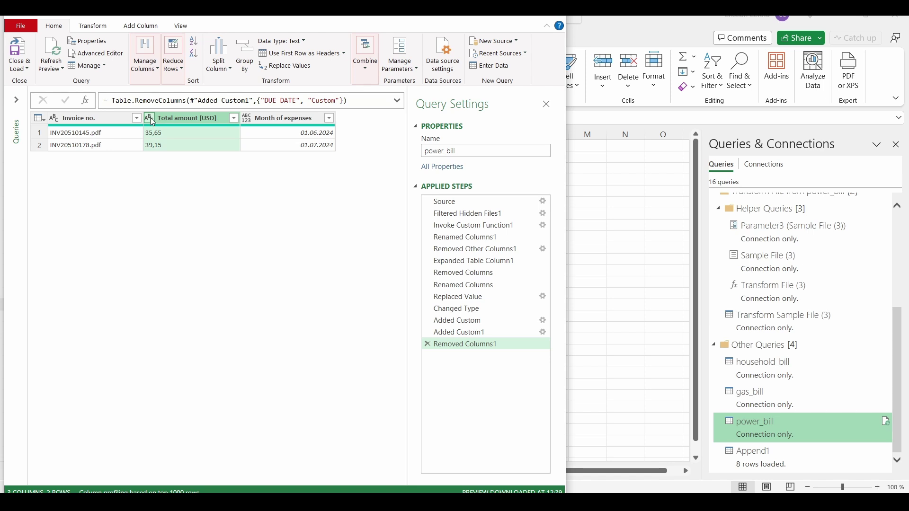
click(151, 120)
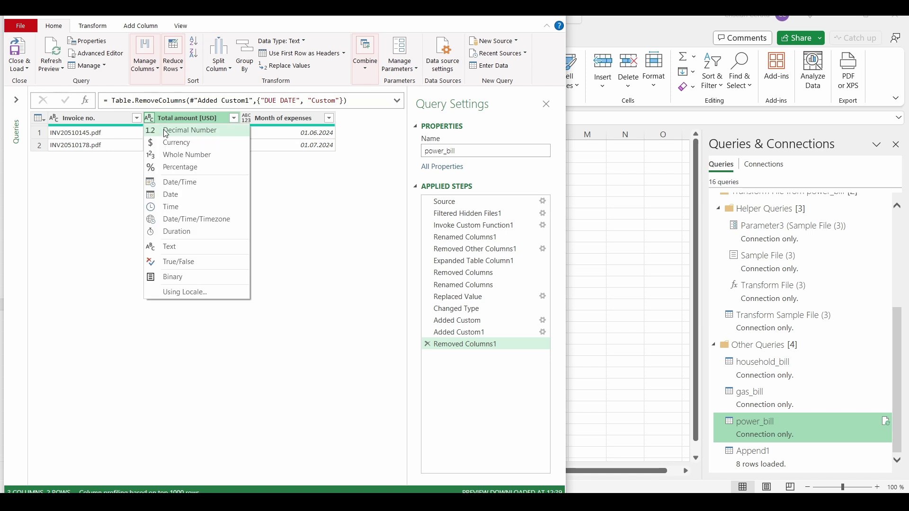
click(159, 130)
Close and load the edited power_bill query, and refresh all the workbook's queries
click(28, 62)
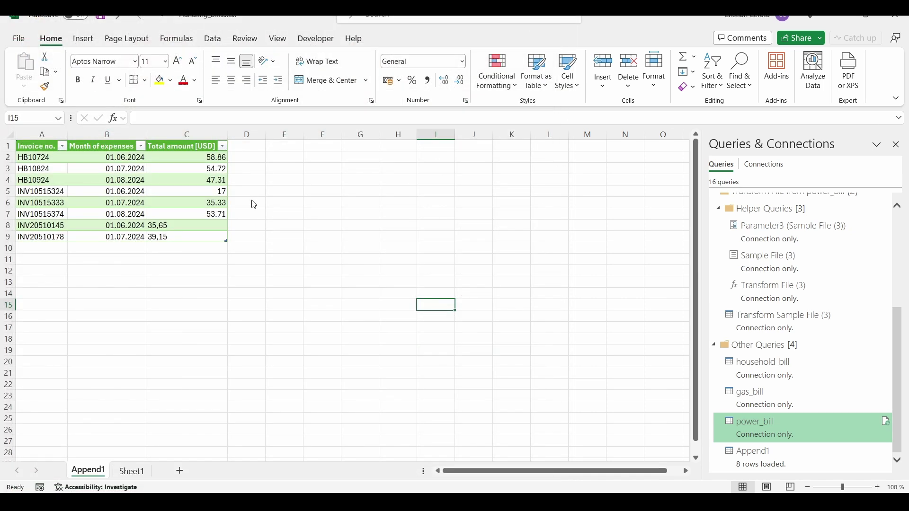
click(212, 39)
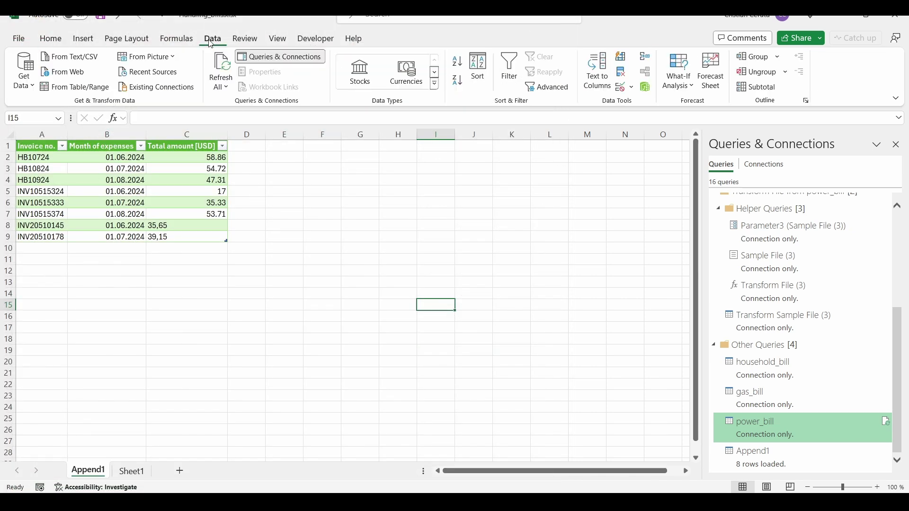
click(221, 67)
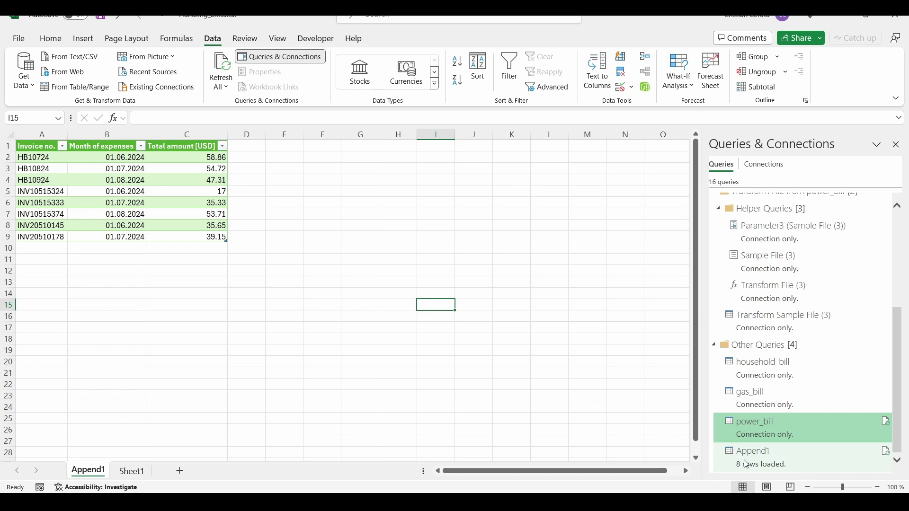
Collapse the household_bill, gas_bill and power_bill transform file groups in the list of queries
scroll(710, 216, up, 7)
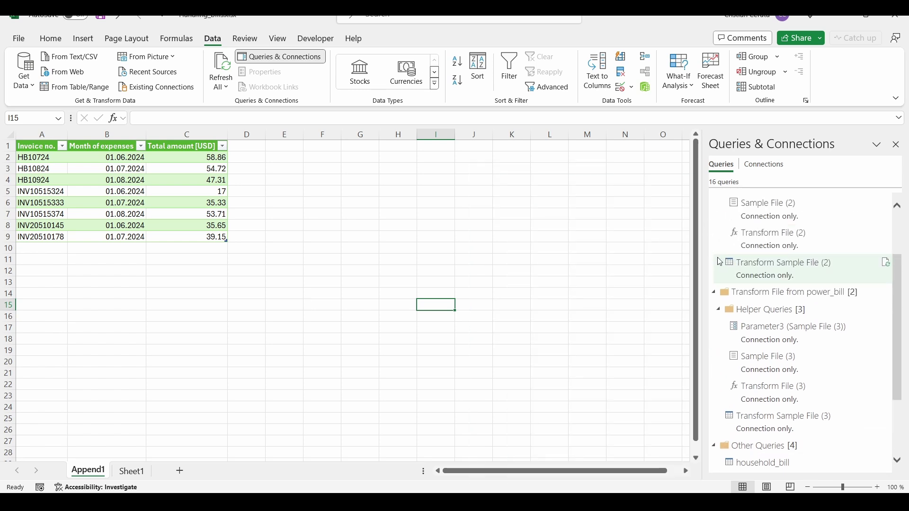
click(714, 220)
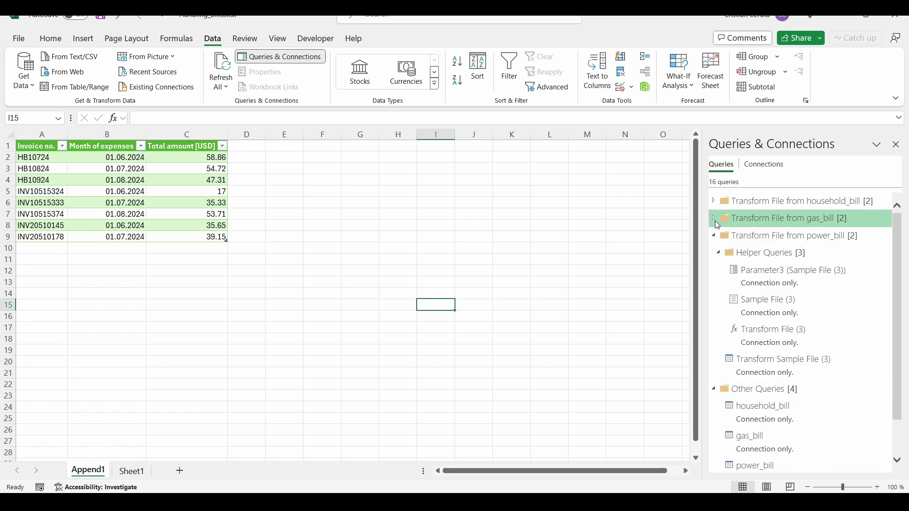
click(714, 236)
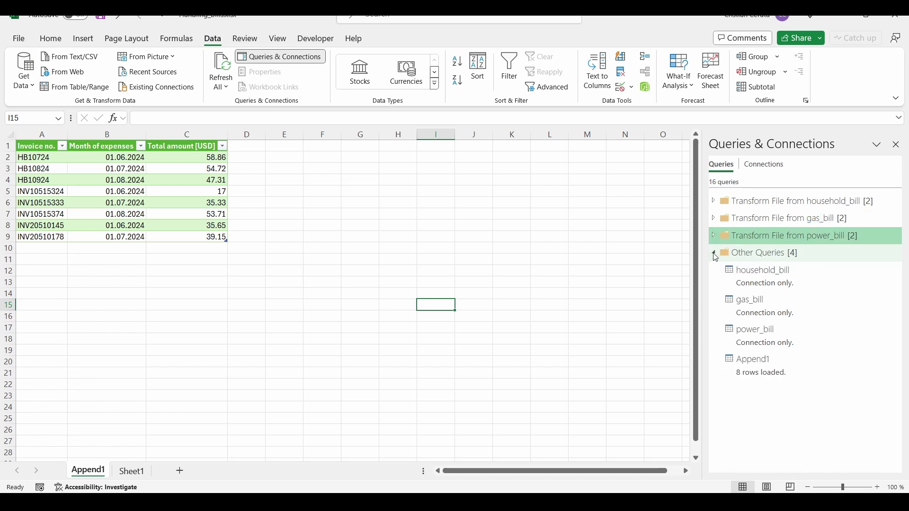
Rename the Append1 query to "Utilities"
click(758, 367)
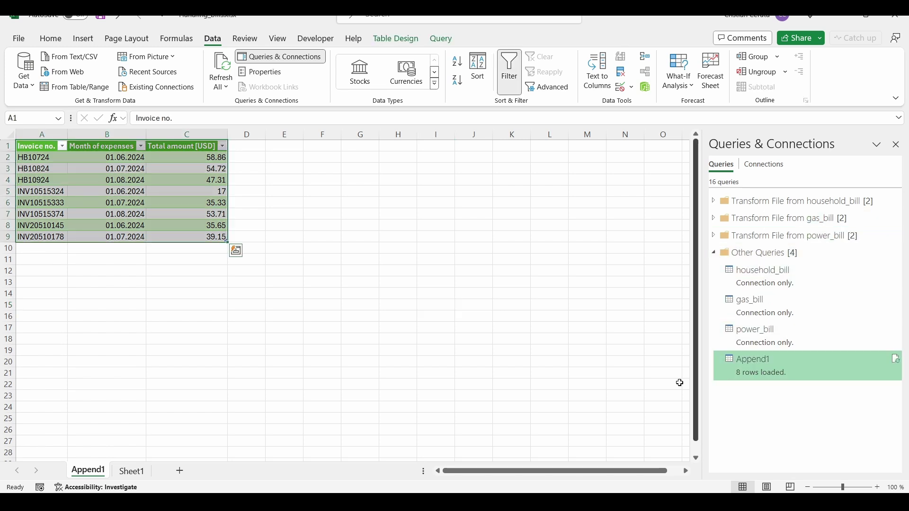
right_click(764, 363)
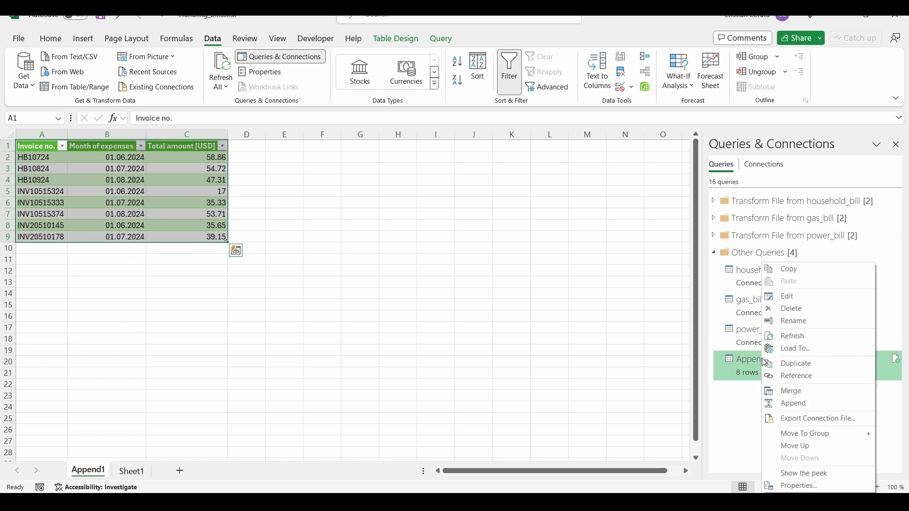
click(792, 322)
text(Utilities)
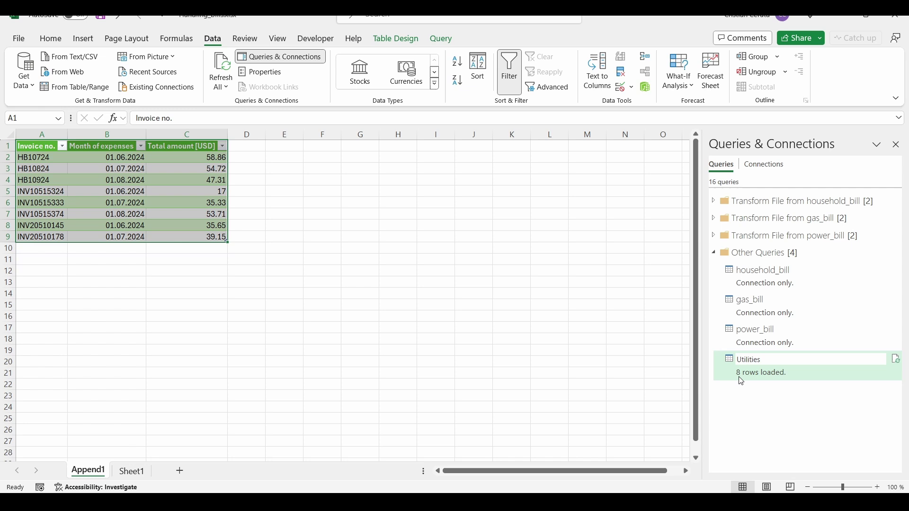
key(Return)
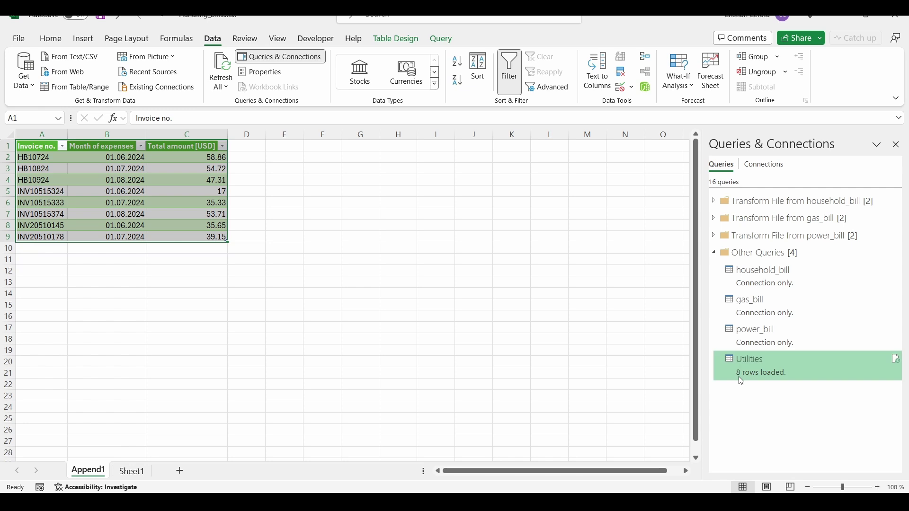
Rename the Append1 worksheet to "Utilities" and deselect the table
right_click(76, 471)
click(115, 321)
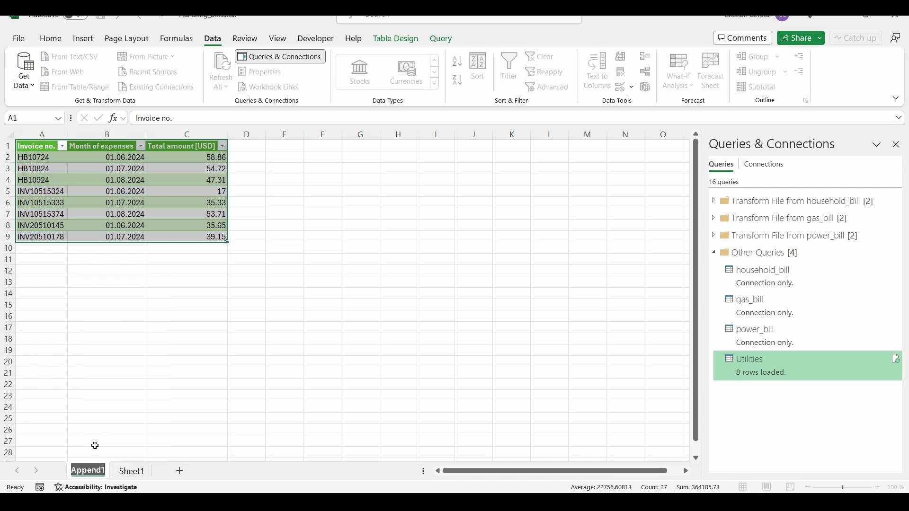
text(Utilities)
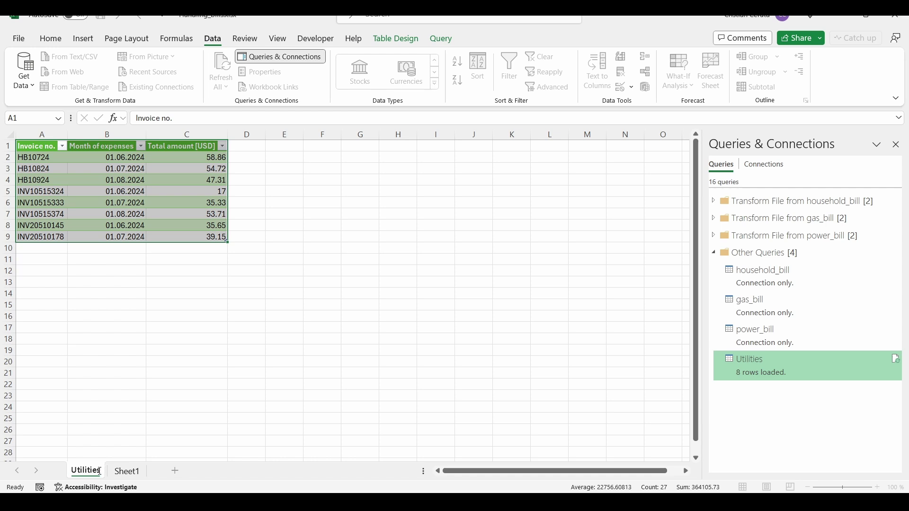
key(Return)
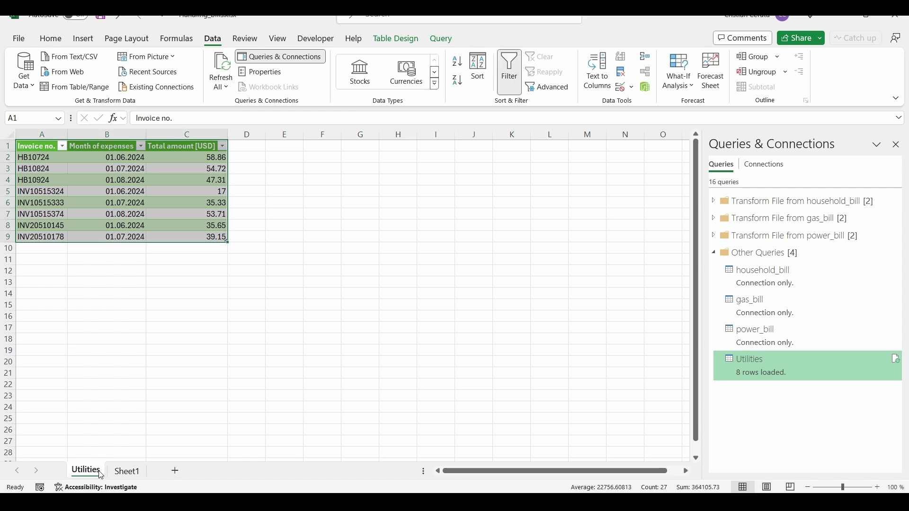
click(305, 267)
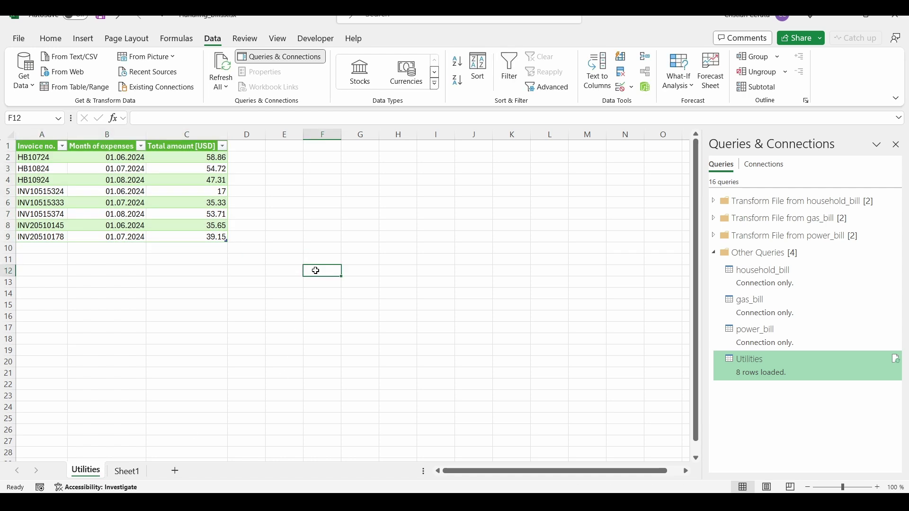